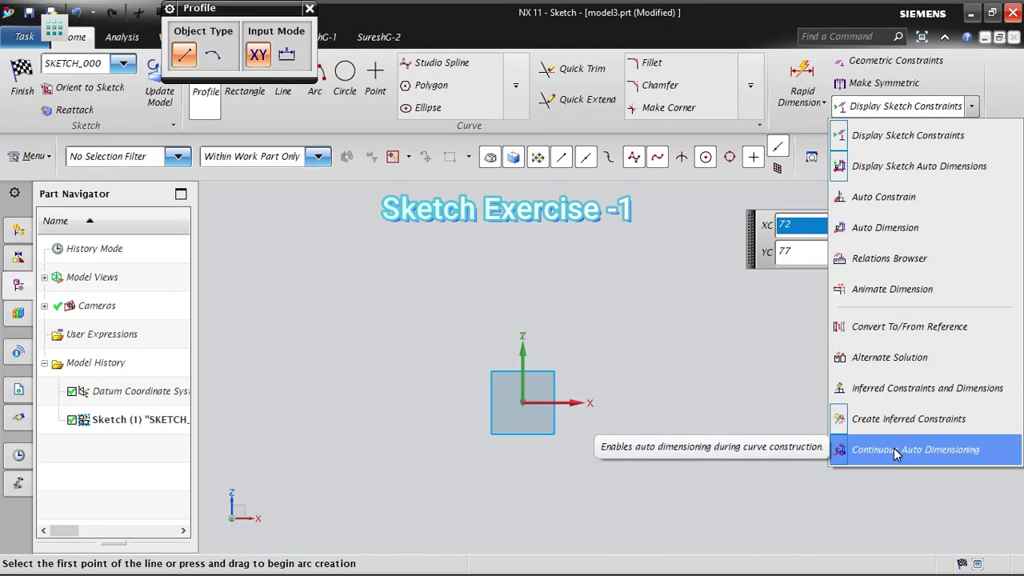
Turn off continuous auto dimensioning for the sketch
left_click(894, 448)
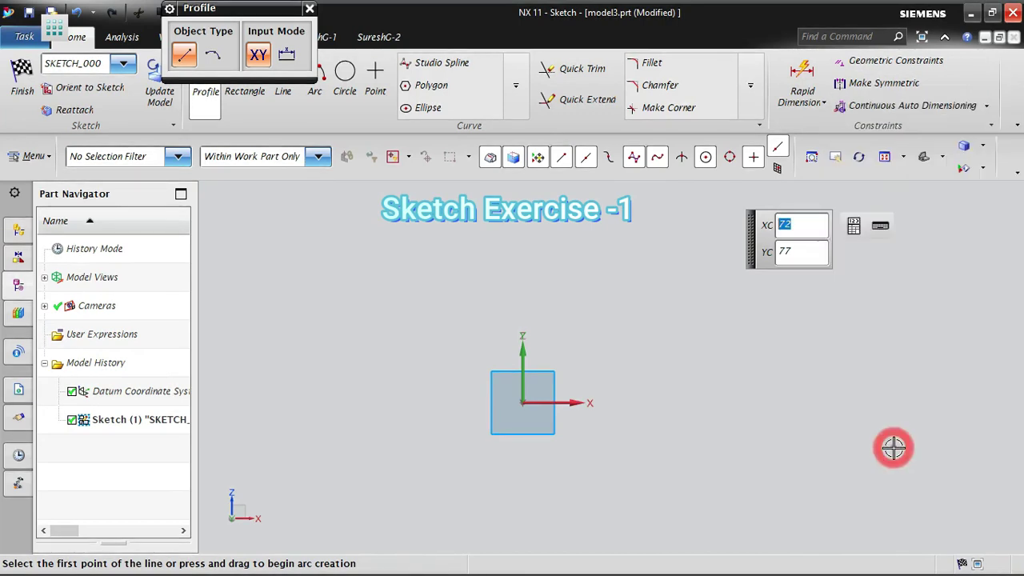
left_click(987, 105)
left_click(846, 451)
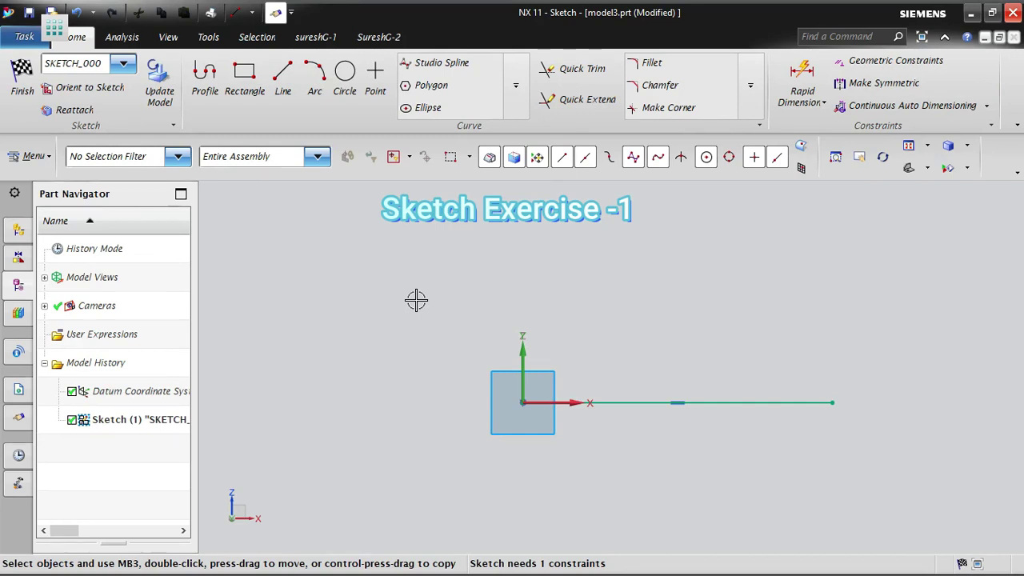
Convert the horizontal line starting at the sketch origin into a reference line
right_click(742, 400)
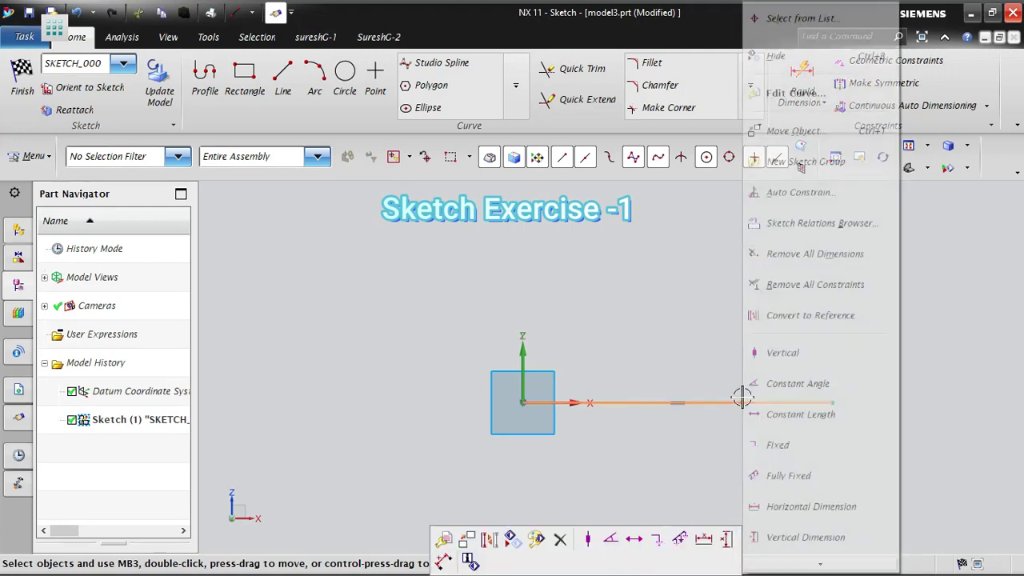
left_click(825, 315)
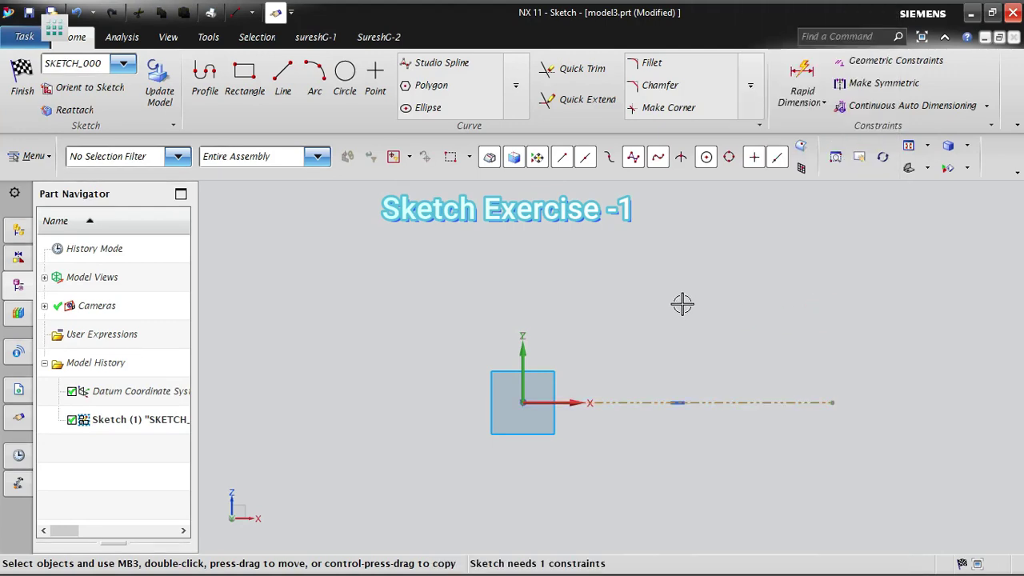
Sketch a large circle centred on the sketch origin and a smaller circle centred on the far end of the reference line
scroll(581, 292, "down", 1)
scroll(848, 427, "up", 1)
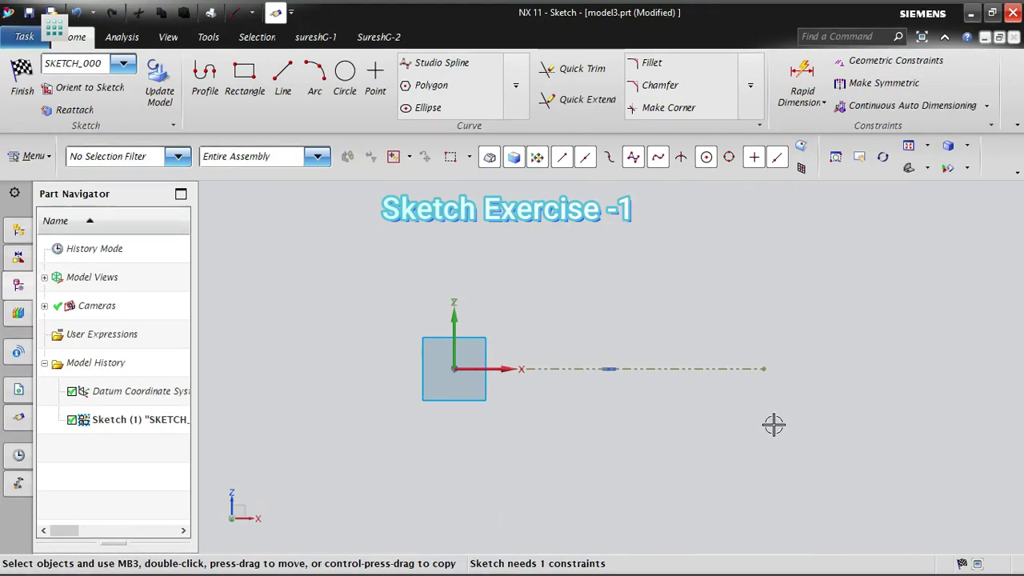
left_click(347, 72)
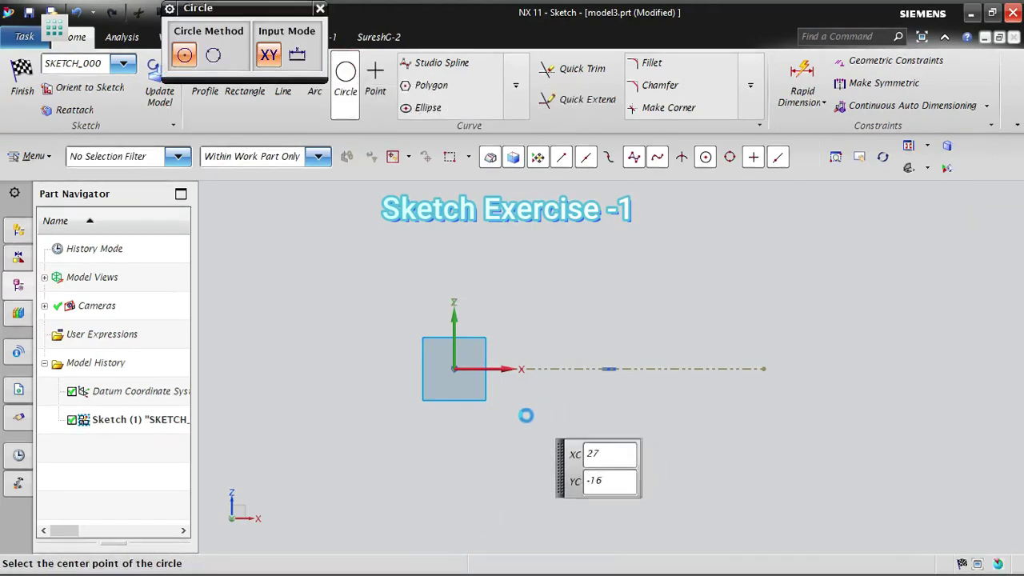
left_click(453, 368)
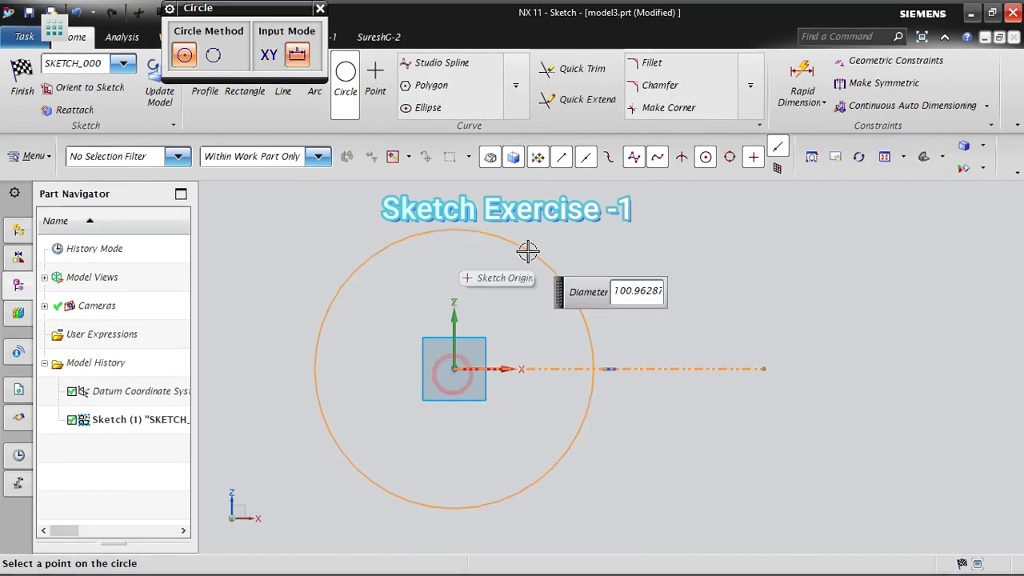
left_click(512, 279)
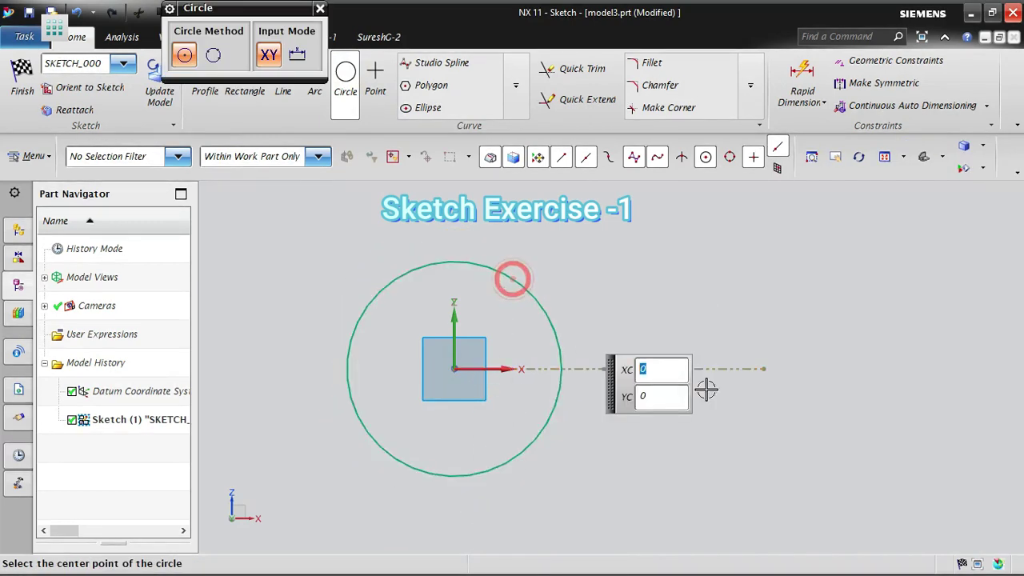
left_click(764, 369)
left_click(814, 328)
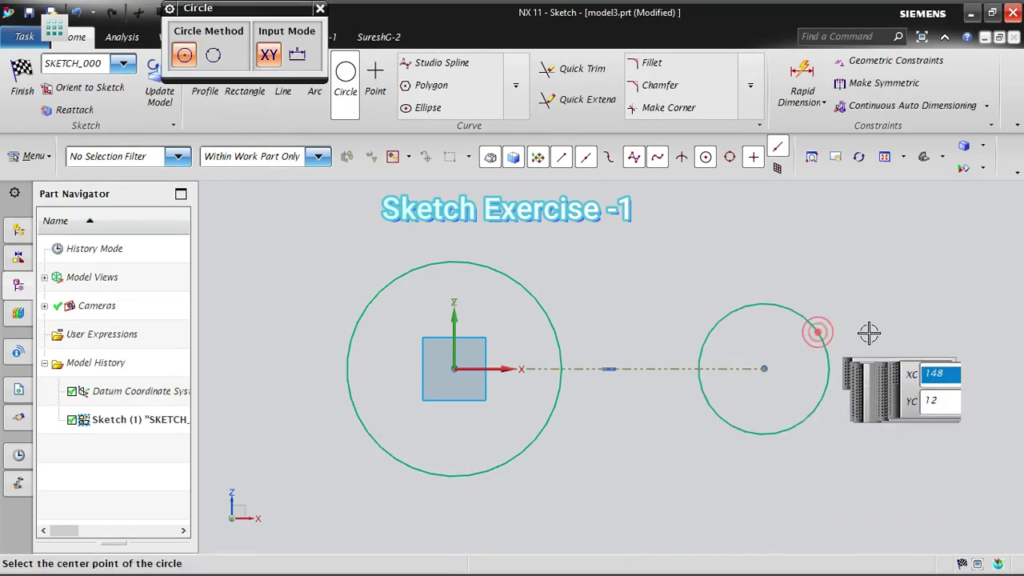
key("Escape")
Limit the snap points so tangency can be picked, and draw the upper line tangent to both circles
left_click(284, 80)
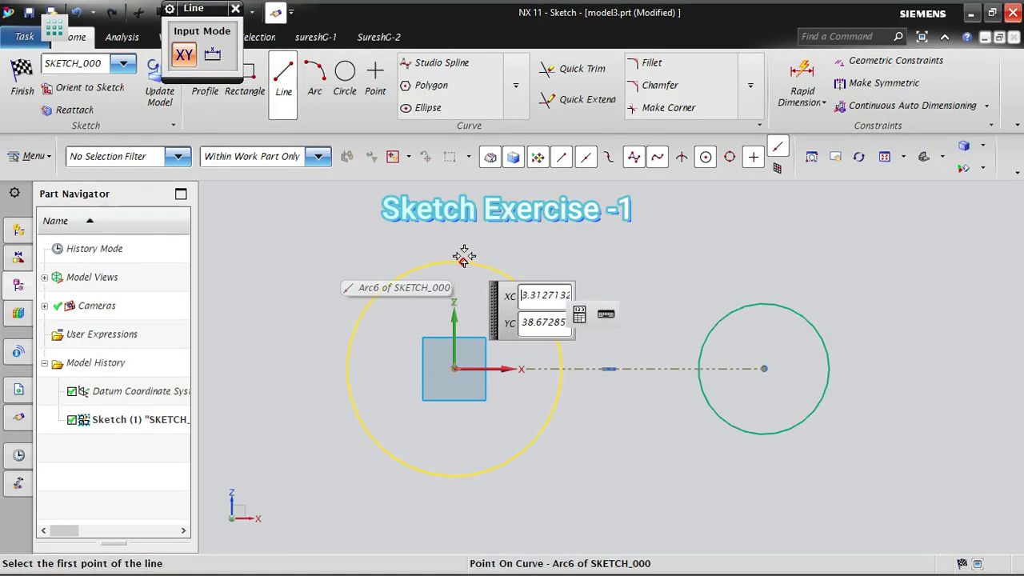
left_click(779, 149)
left_click(471, 263)
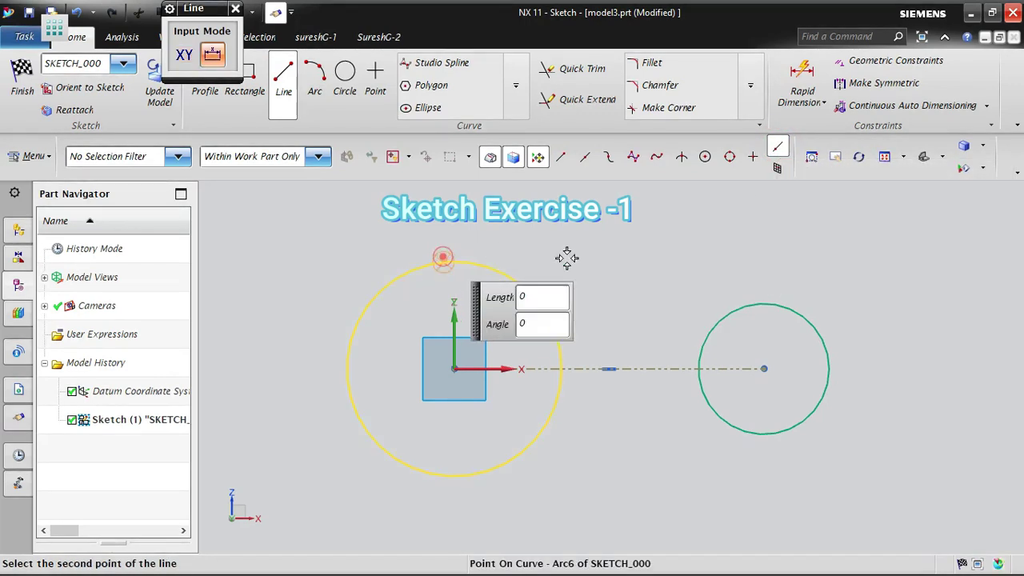
left_click(769, 305)
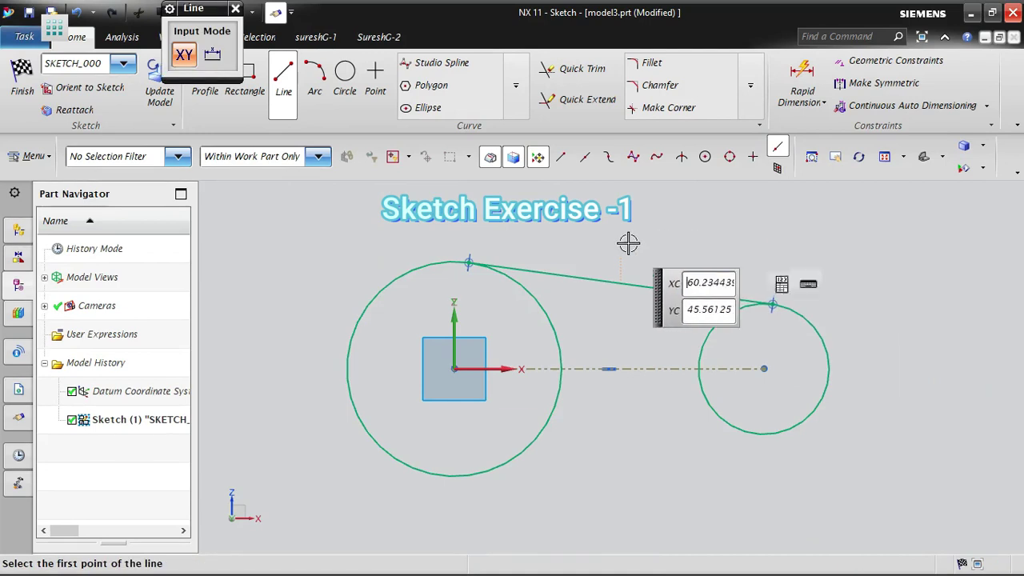
key("Escape")
Draw the lower line tangent to both circles
left_click(283, 80)
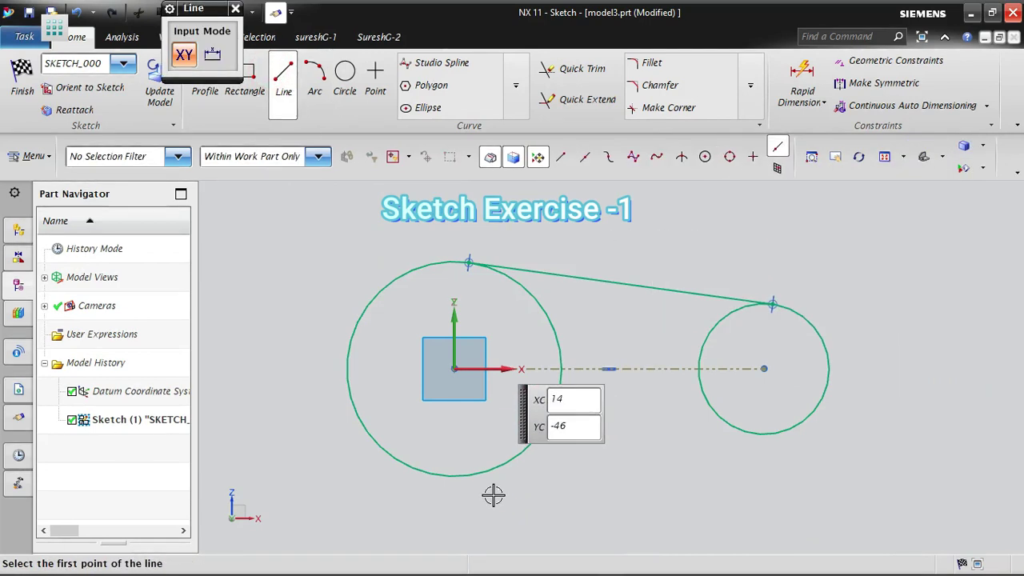
left_click(455, 473)
left_click(770, 434)
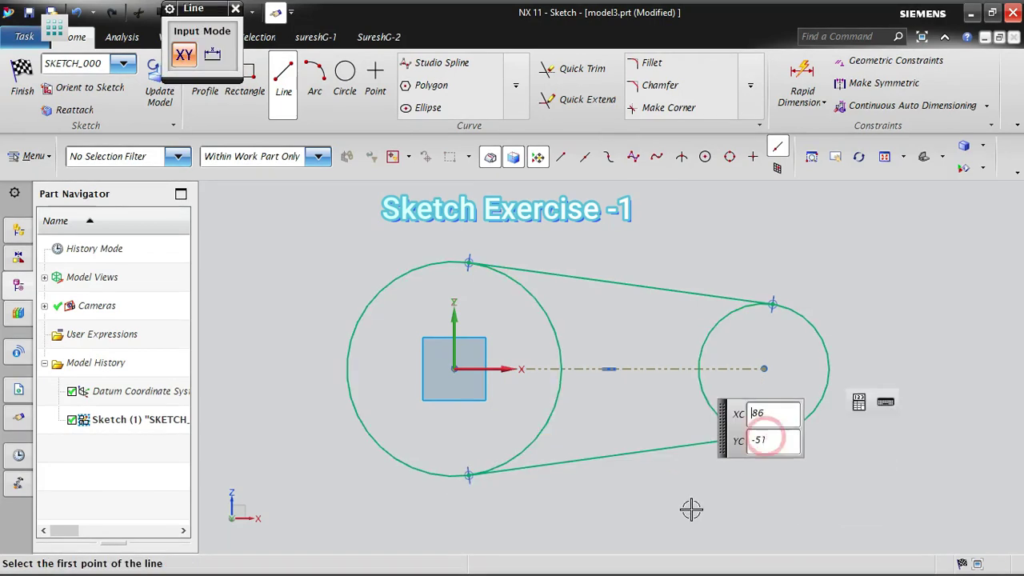
key("Escape")
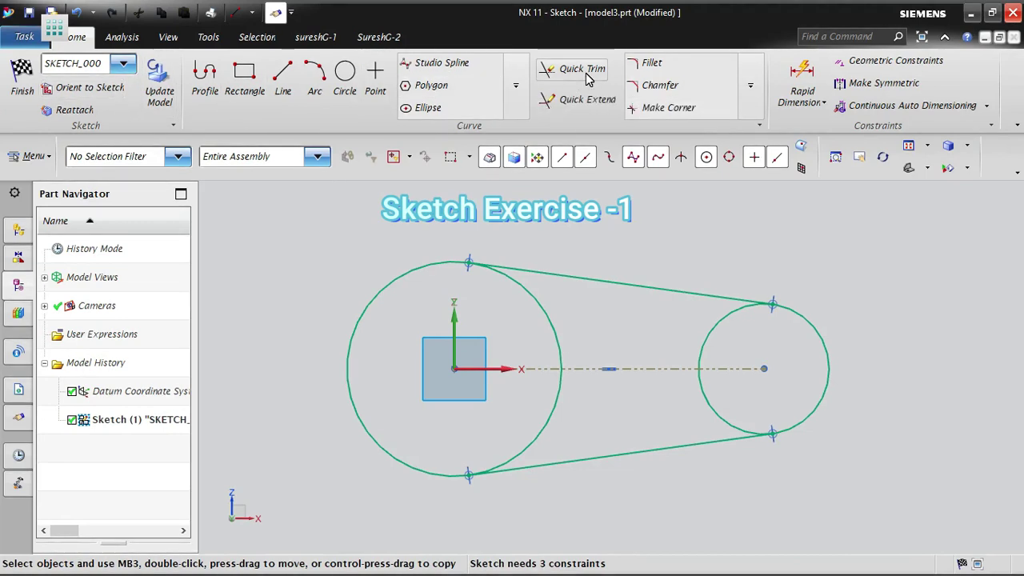
Trim away the inner arcs of both circles between the tangent lines, leaving one closed outer profile
left_click(583, 71)
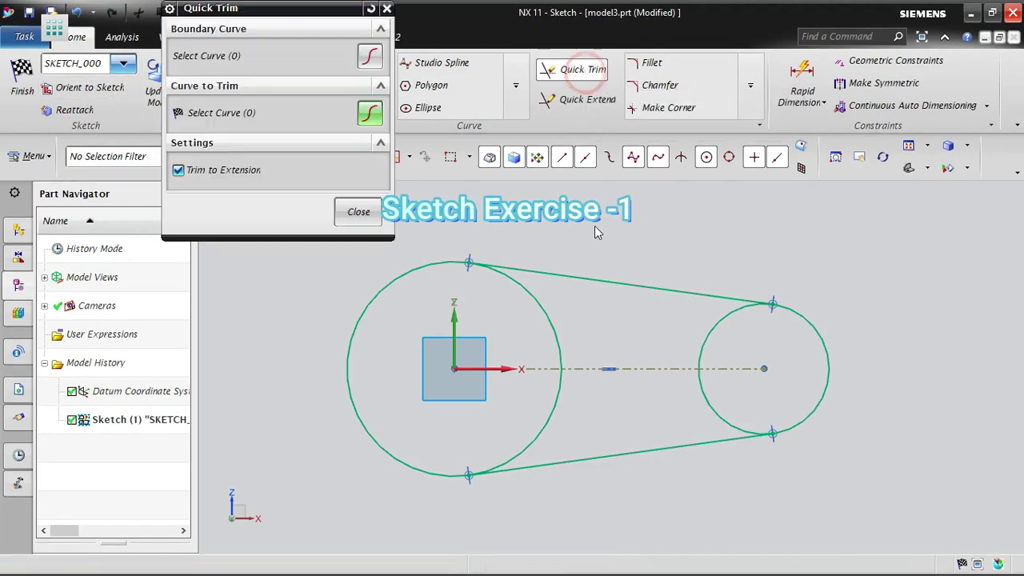
left_click(543, 299)
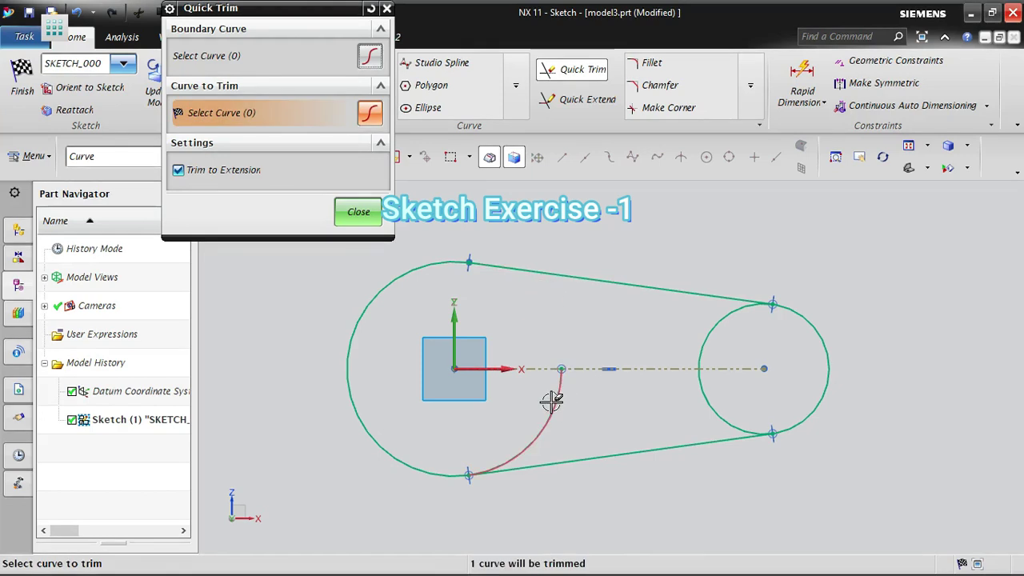
left_click(549, 402)
left_click(724, 321)
left_click(707, 406)
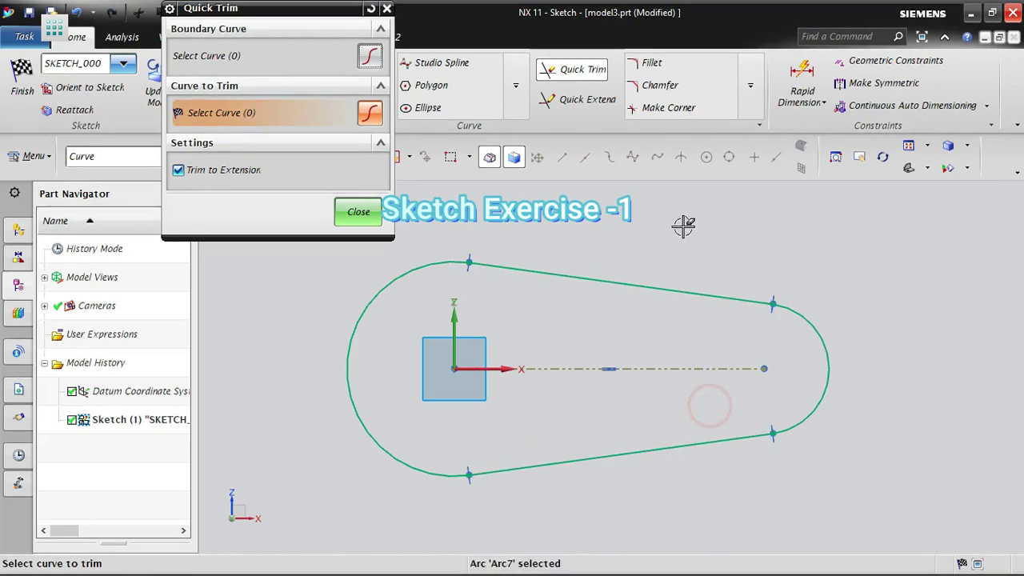
middle_click(682, 225)
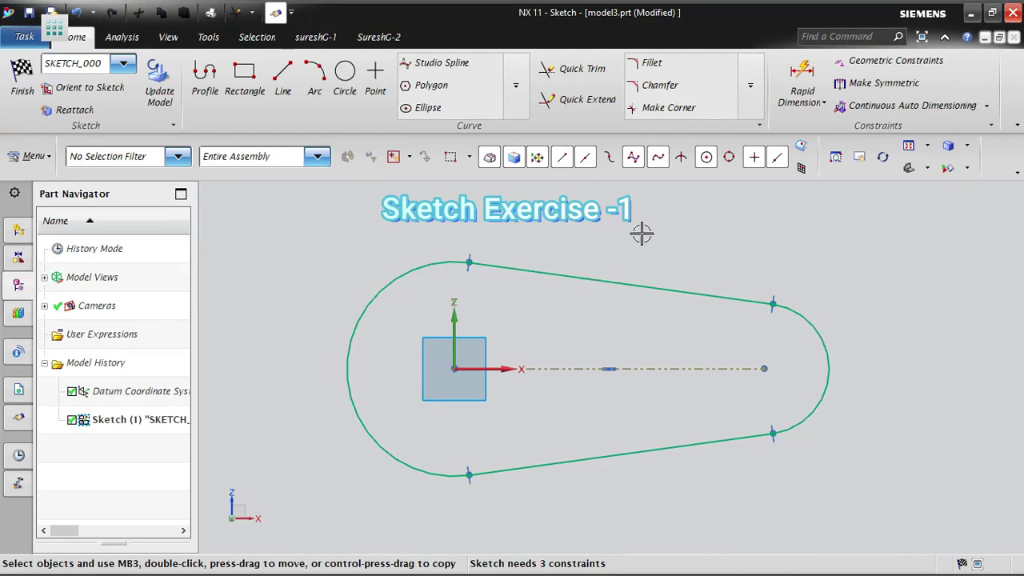
With end point snapping enabled, sketch a hole circle at the sketch origin and one about 19 mm in diameter at the reference line's far end
left_click(357, 76)
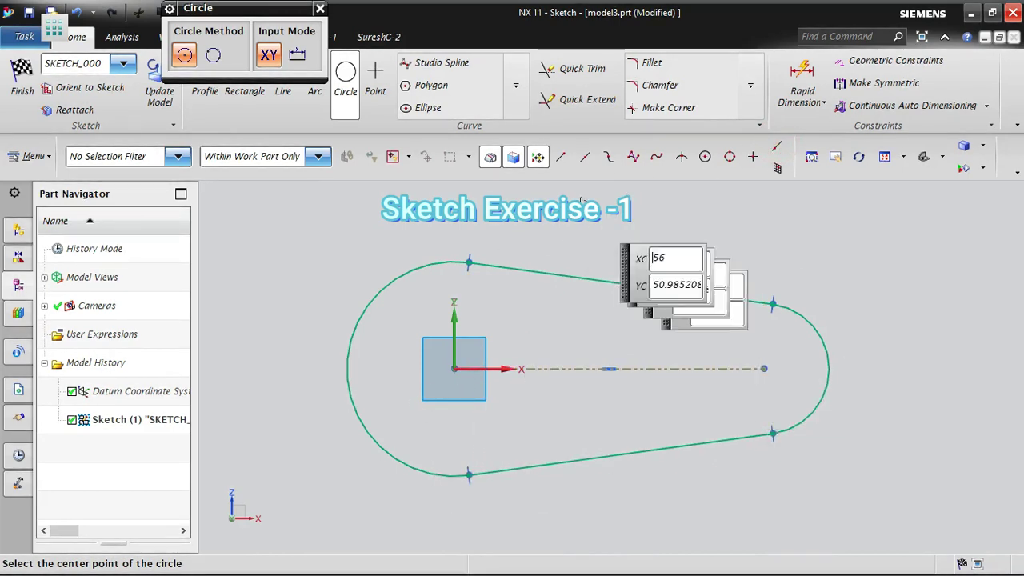
left_click(562, 156)
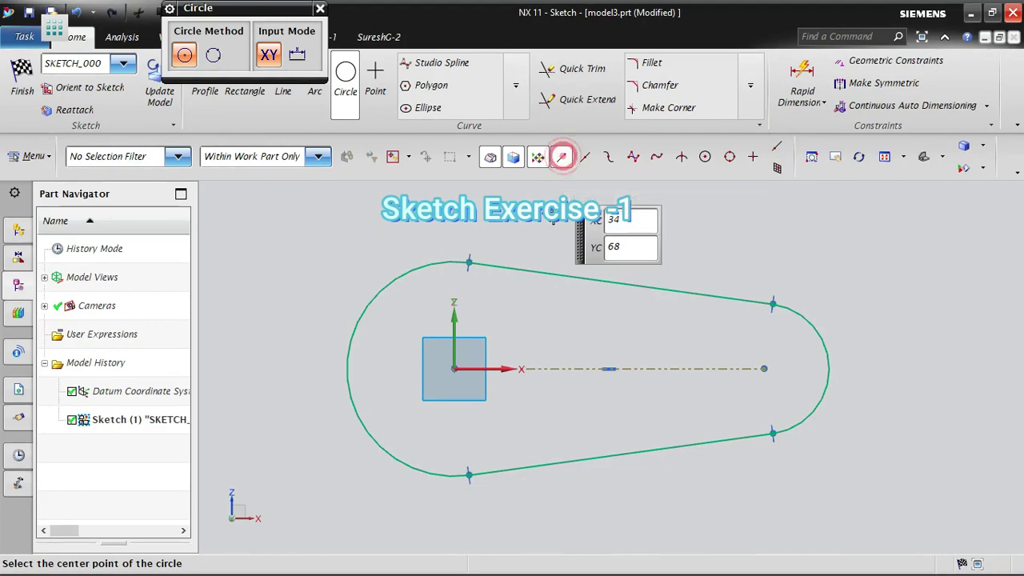
left_click(453, 369)
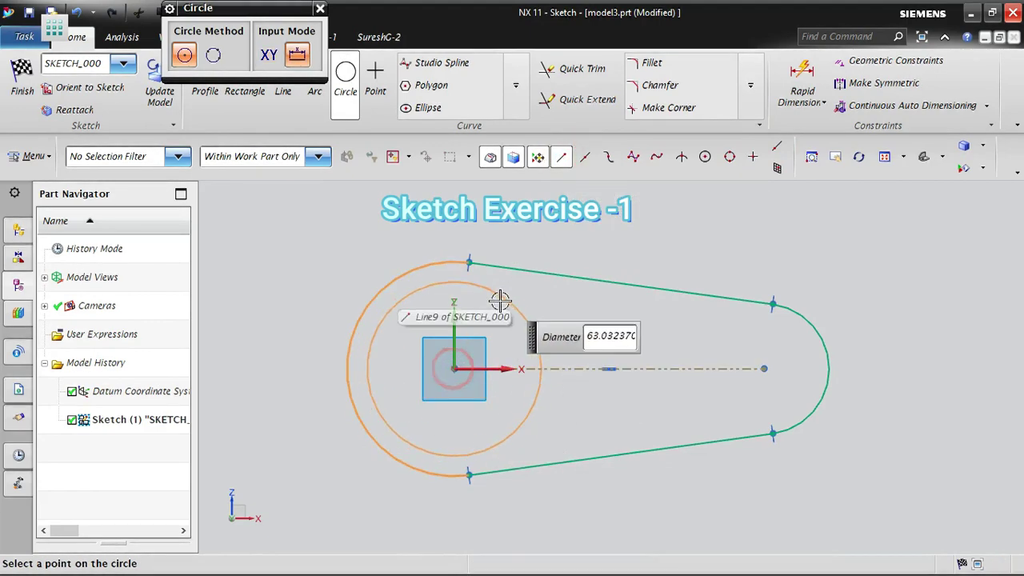
left_click(483, 335)
left_click(764, 369)
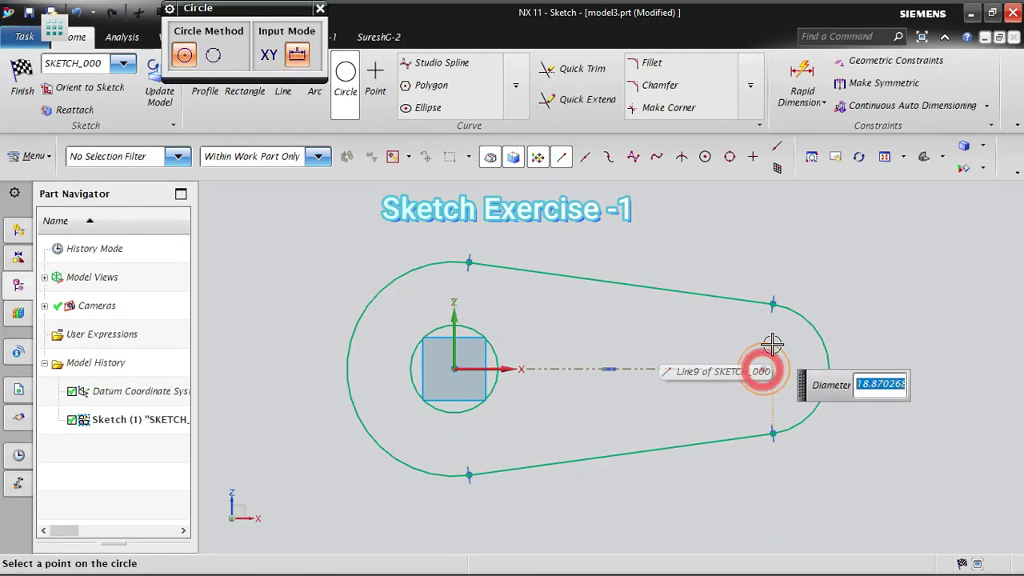
left_click(772, 344)
key("Escape")
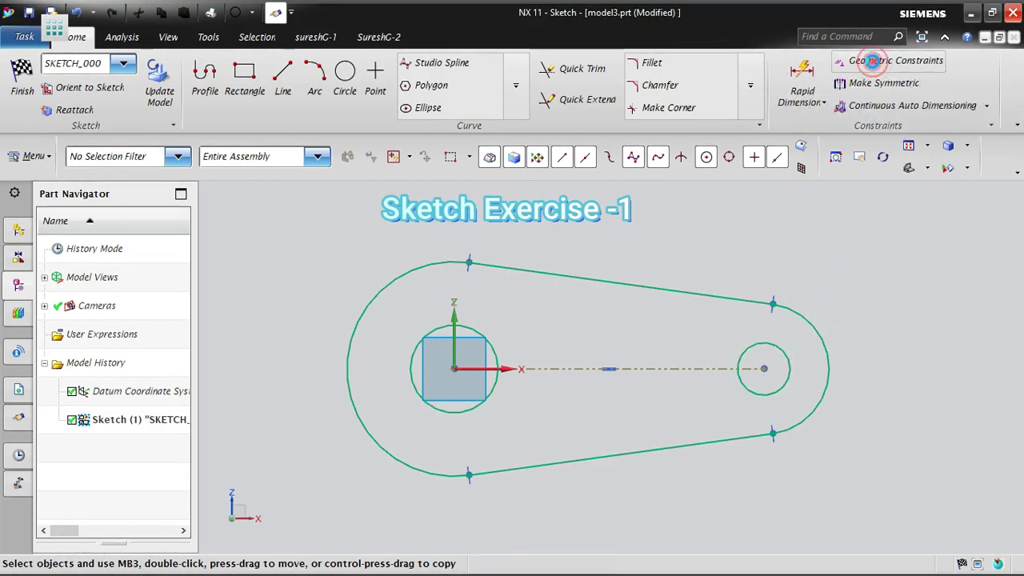
Examine the degrees-of-freedom arrows at the tangent points and circle centres using Geometric Constraints, without adding a constraint
left_click(874, 66)
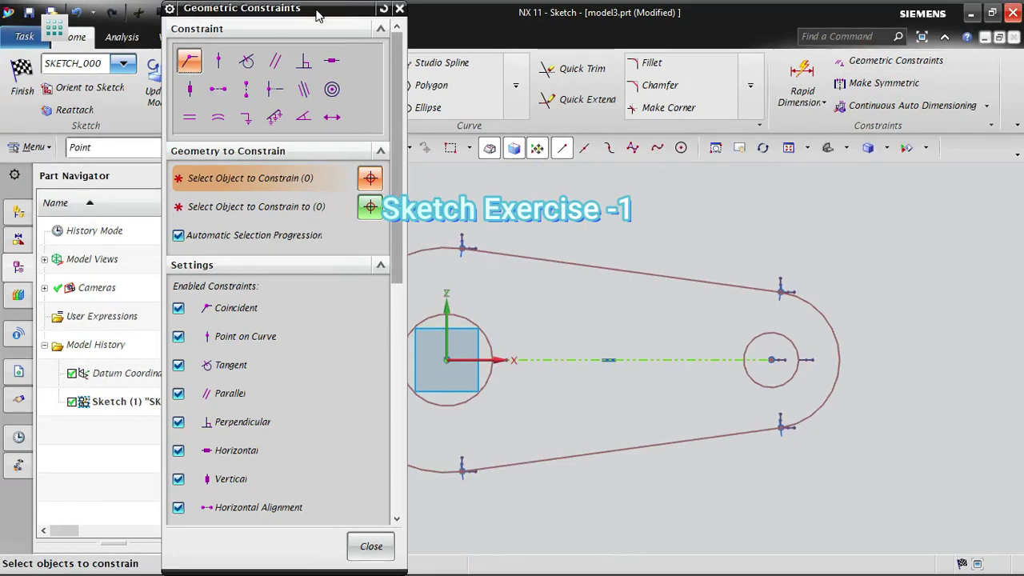
left_click_drag(316, 16, 112, 6)
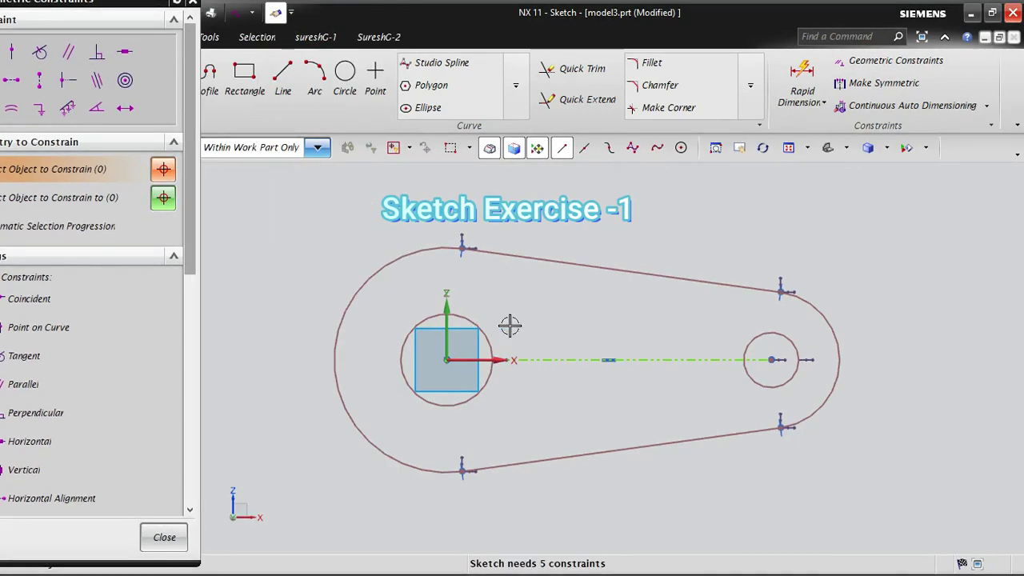
left_click(164, 538)
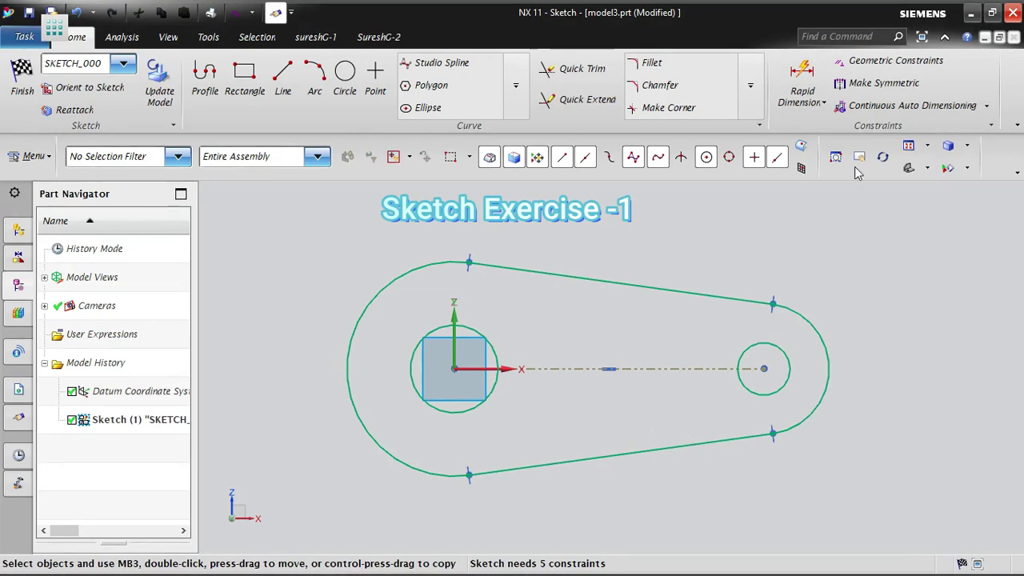
left_click(883, 66)
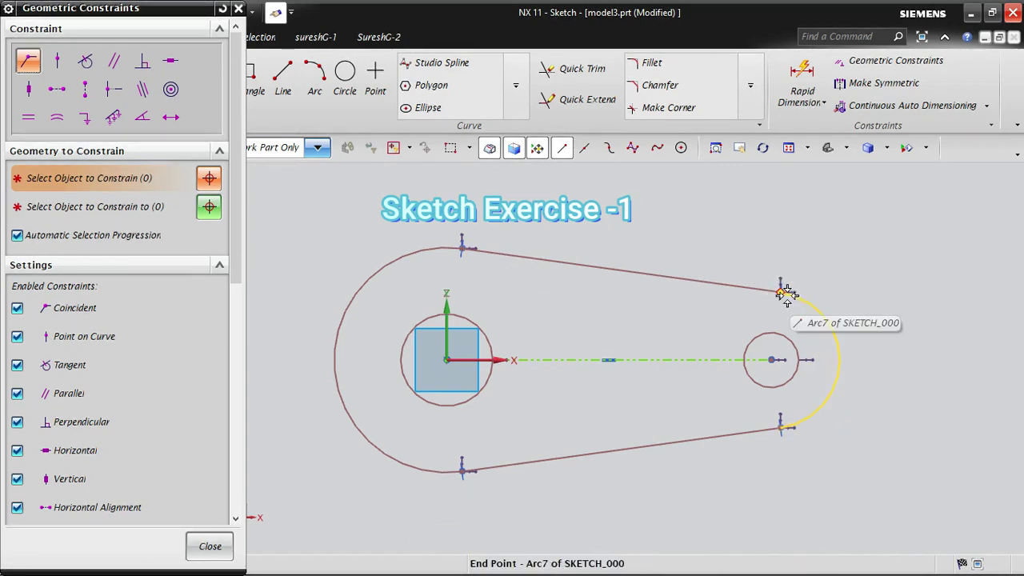
scroll(462, 489, "up", 3)
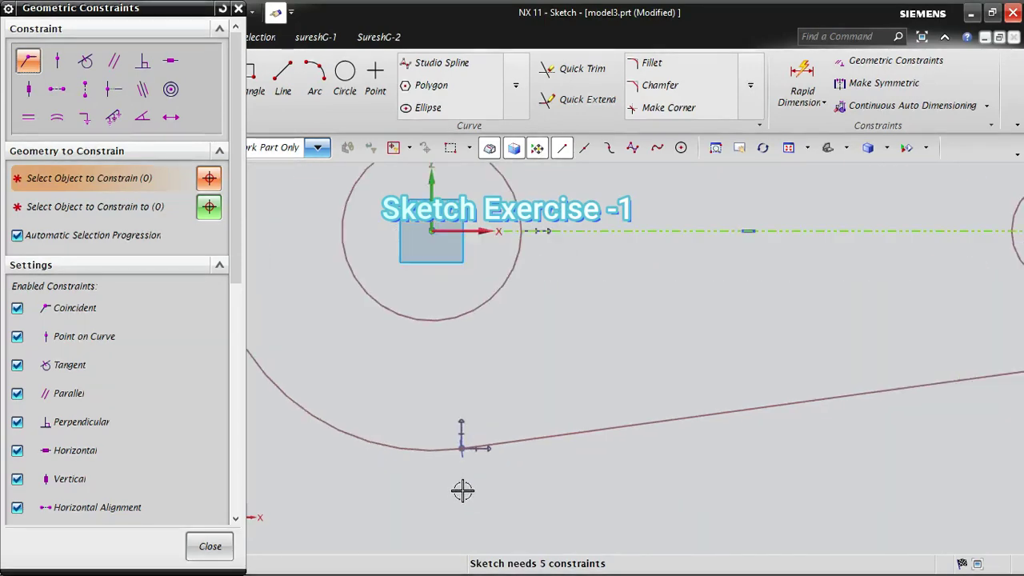
scroll(462, 490, "up", 2)
scroll(448, 407, "down", 5)
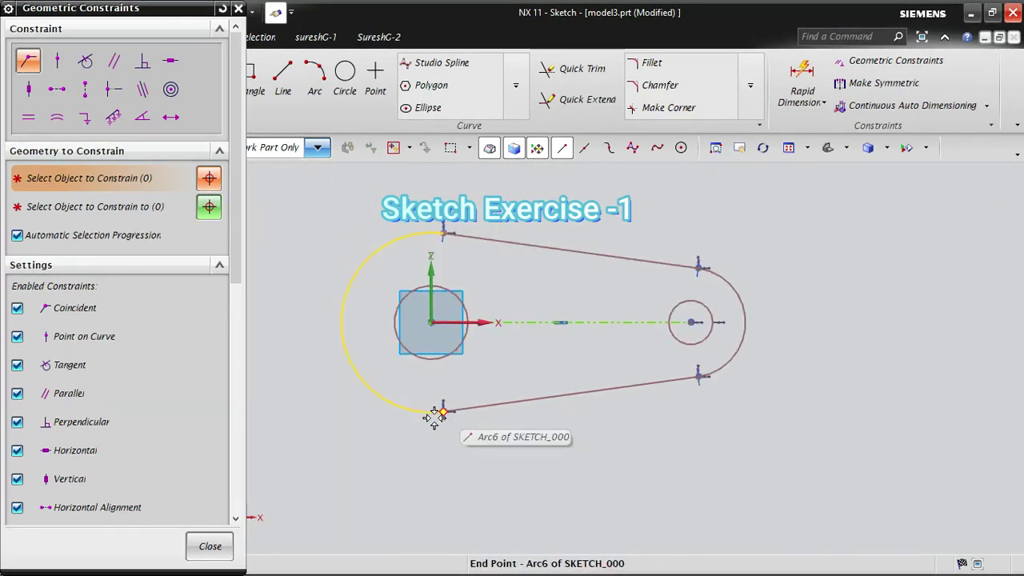
scroll(696, 372, "up", 4)
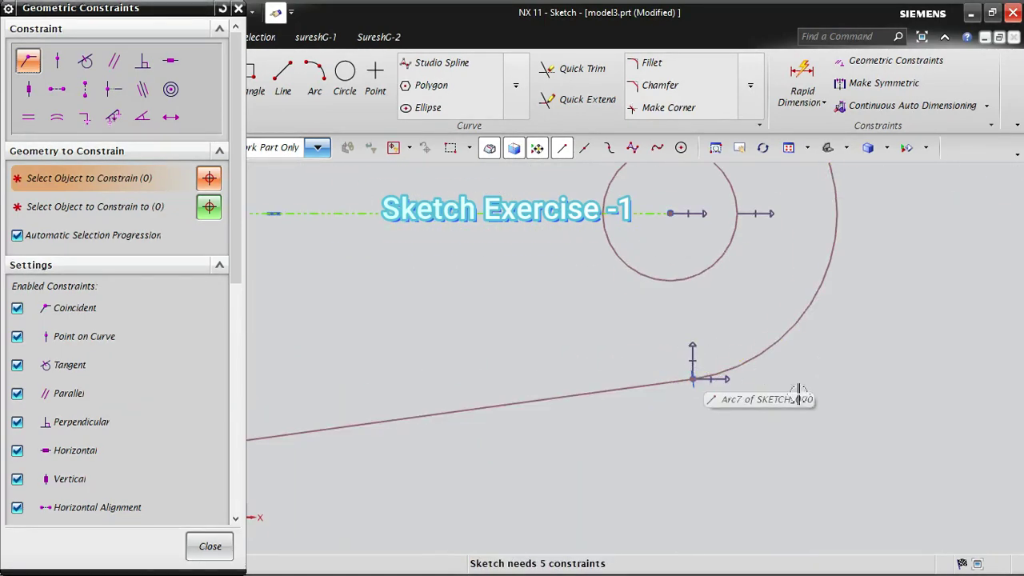
scroll(787, 425, "down", 4)
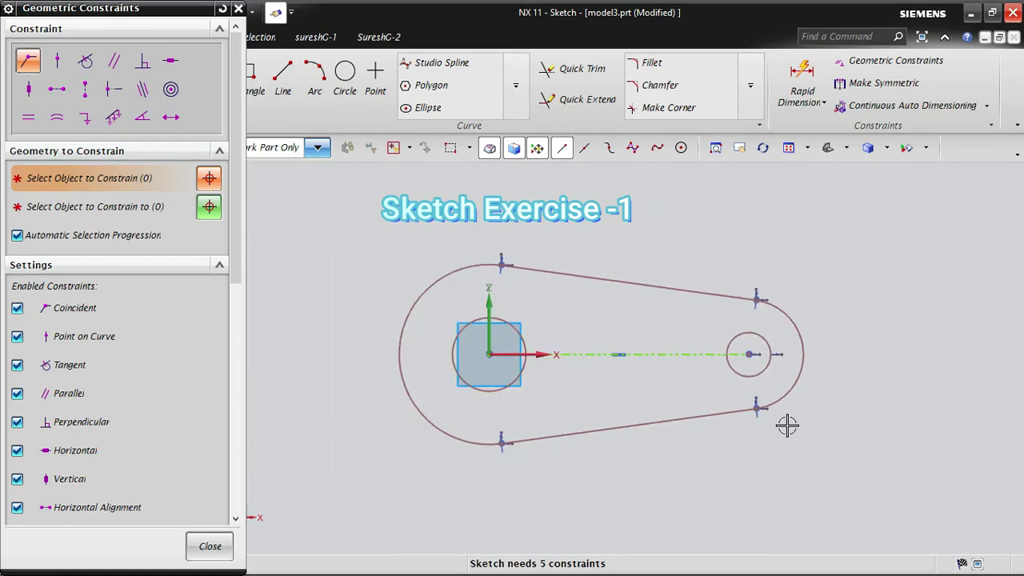
left_click(223, 553)
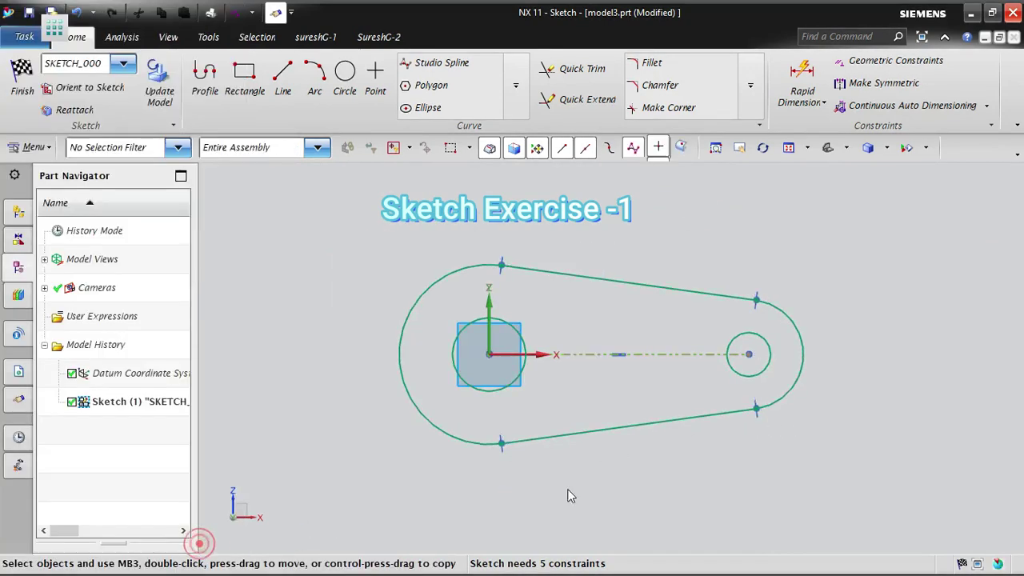
Pull the upper endpoint of the smaller end arc up and outward until it is level with the larger arc's upper endpoint
left_click(509, 277)
mouse_move(507, 279)
left_mouse_down()
mouse_move(421, 258)
mouse_move(533, 280)
mouse_move(453, 261)
mouse_move(512, 272)
mouse_move(473, 269)
mouse_move(500, 274)
left_mouse_up()
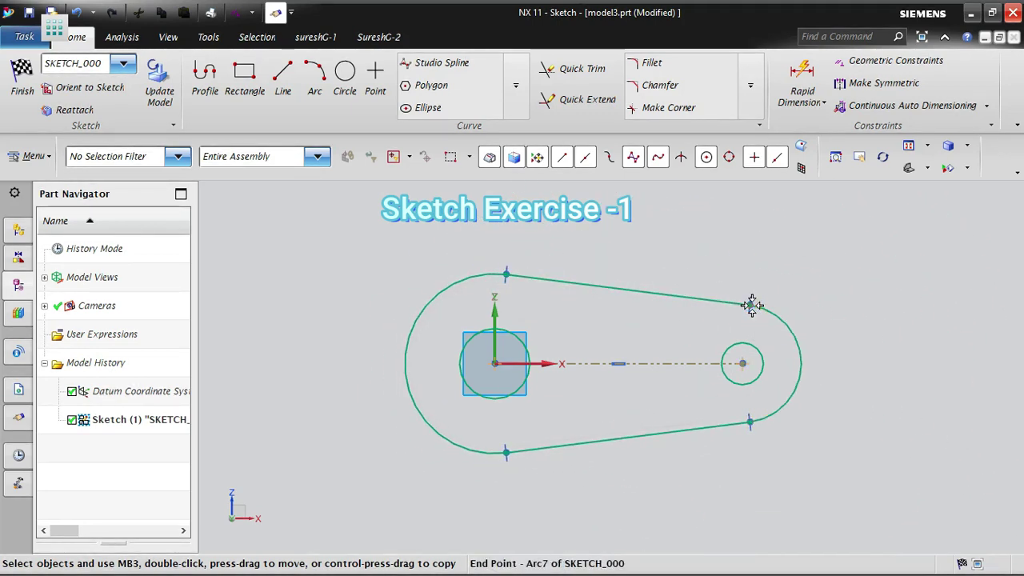
mouse_move(751, 304)
left_mouse_down()
mouse_move(784, 251)
mouse_move(768, 292)
mouse_move(780, 274)
left_mouse_up()
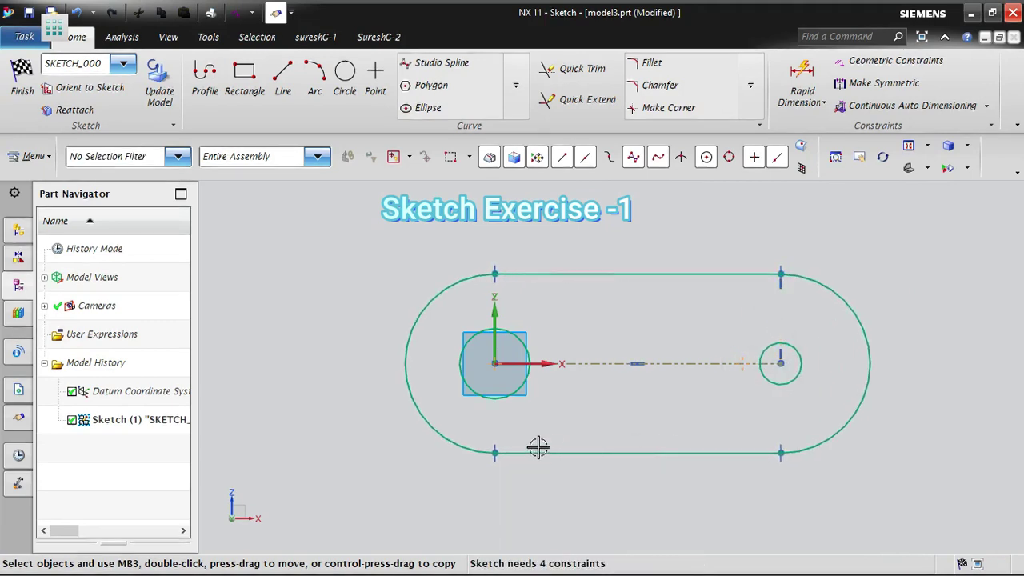
Reshape the profile by pulling its lower line inward and the upper arc endpoints outward, moving the right-hand end arc farther from the origin
mouse_move(513, 467)
left_mouse_down()
mouse_move(536, 485)
mouse_move(549, 432)
left_mouse_up()
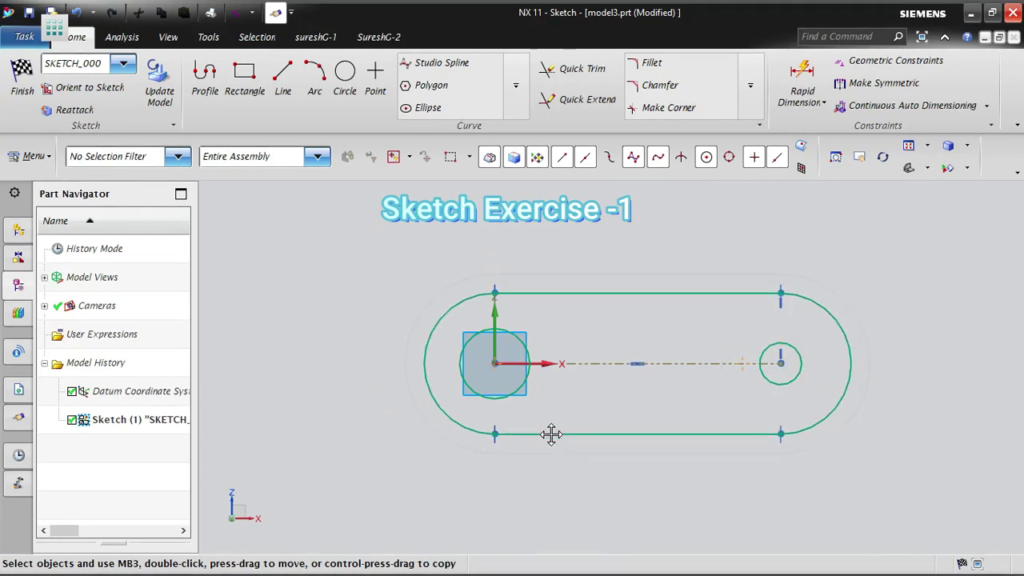
left_click_drag(784, 290, 800, 282)
left_click_drag(493, 281, 531, 277)
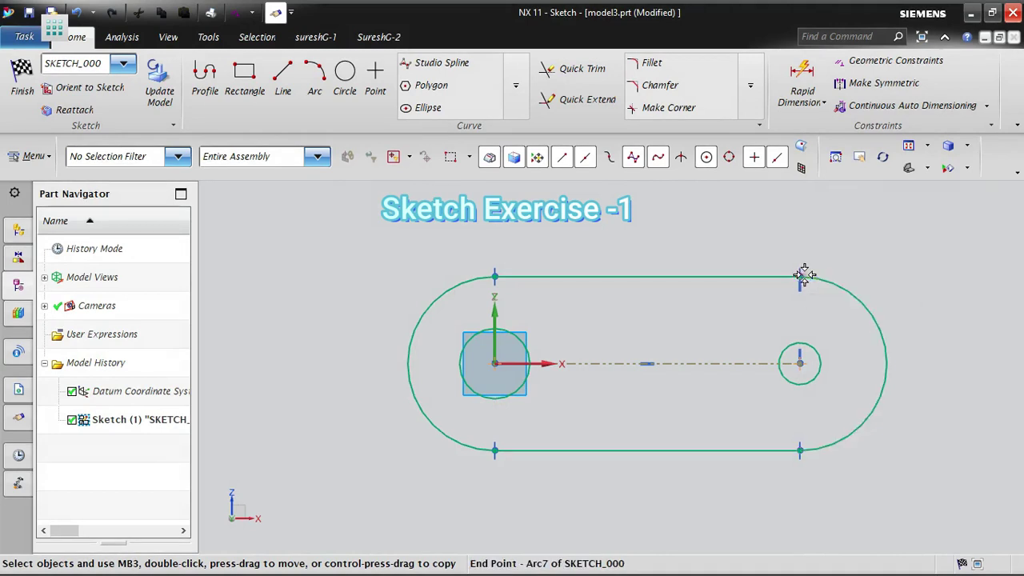
left_click_drag(802, 274, 889, 235)
Undo the freehand reshaping back to the tapered profile, and redo one move that places the smaller end arc farther from the origin
key("ctrl+z")
key("ctrl+z")
key("ctrl+z")
key("ctrl+z")
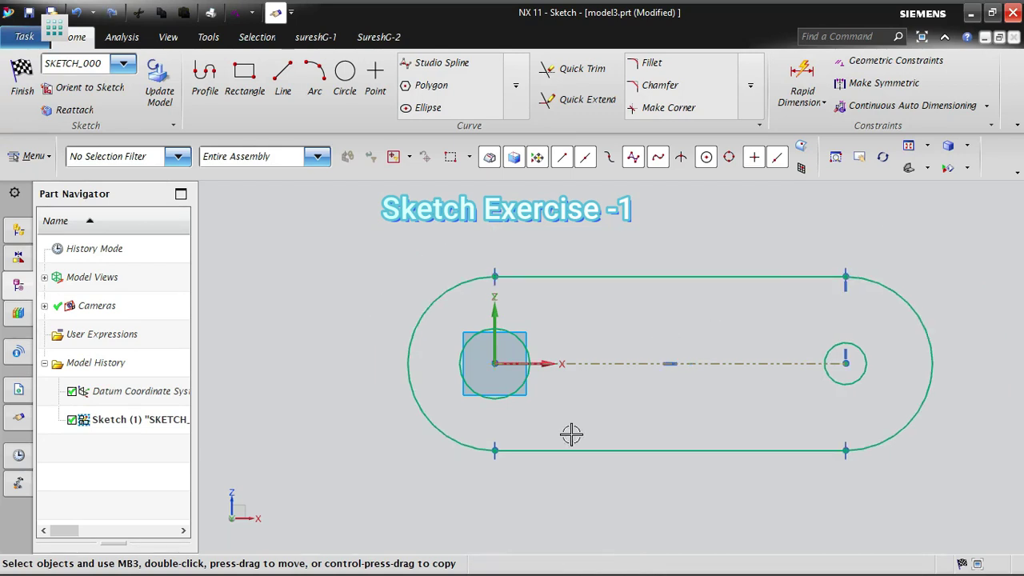
key("ctrl+z")
key("ctrl+z")
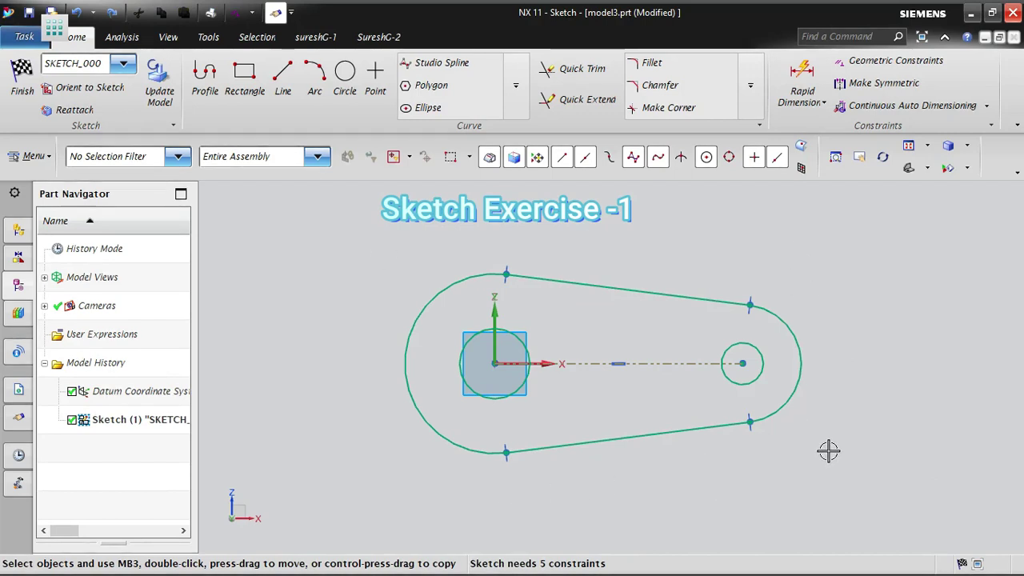
key("ctrl+y")
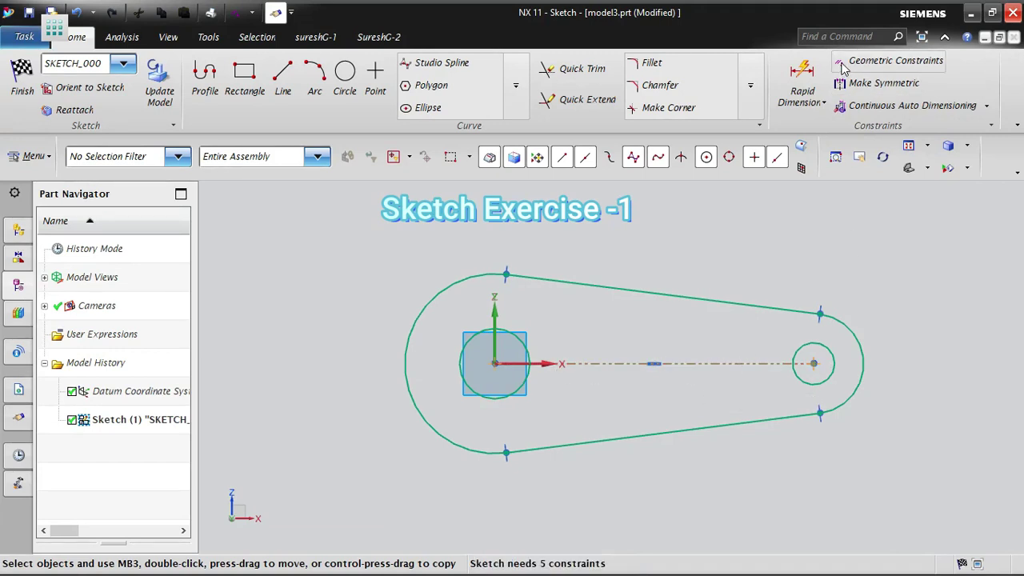
Add a horizontal linear reference dimension between the smaller hole's centre and the sketch origin, placed below the profile
left_click(820, 104)
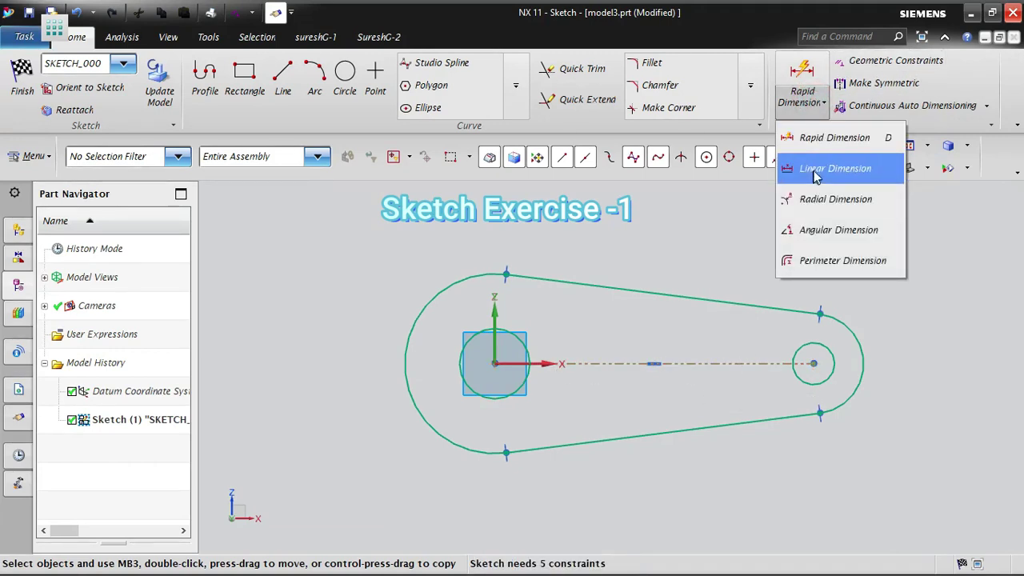
left_click(813, 168)
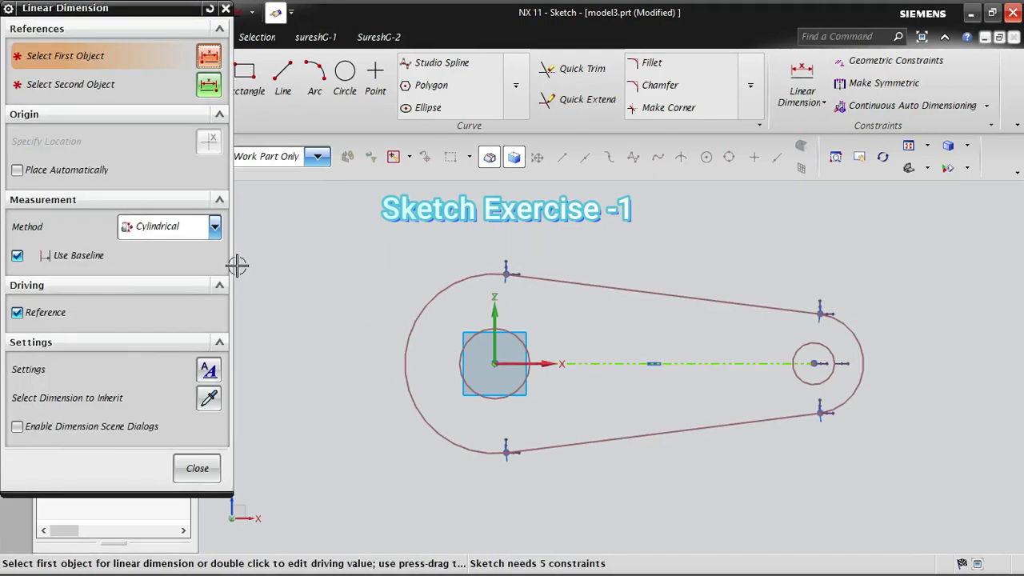
left_click(192, 228)
left_click(164, 272)
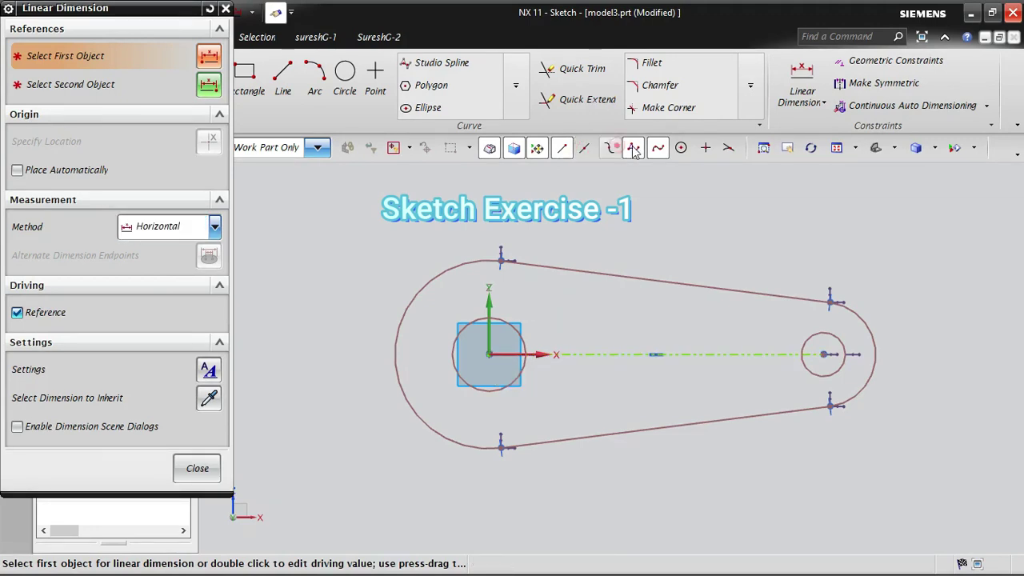
left_click(488, 355)
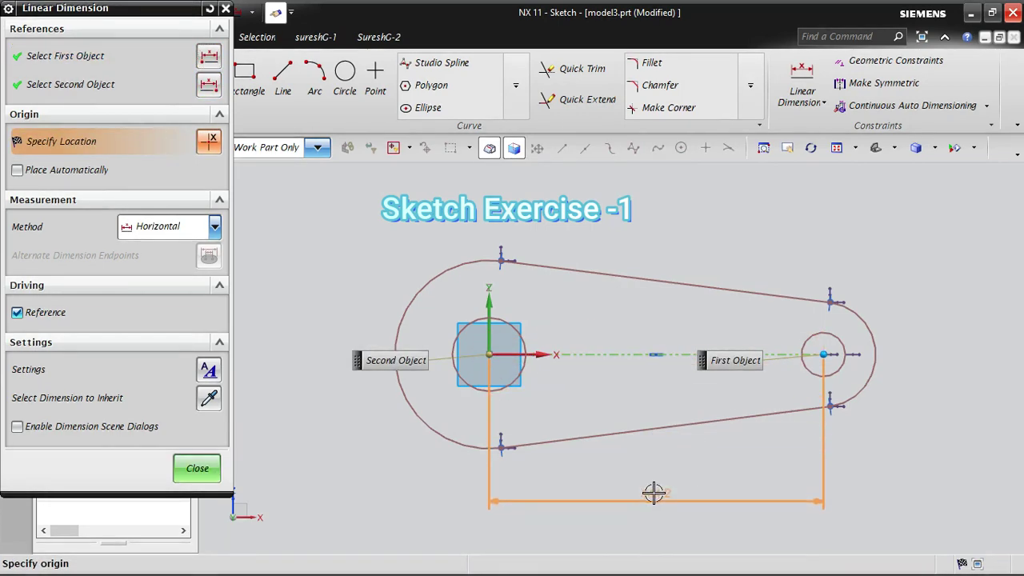
left_click(651, 493)
left_click(197, 469)
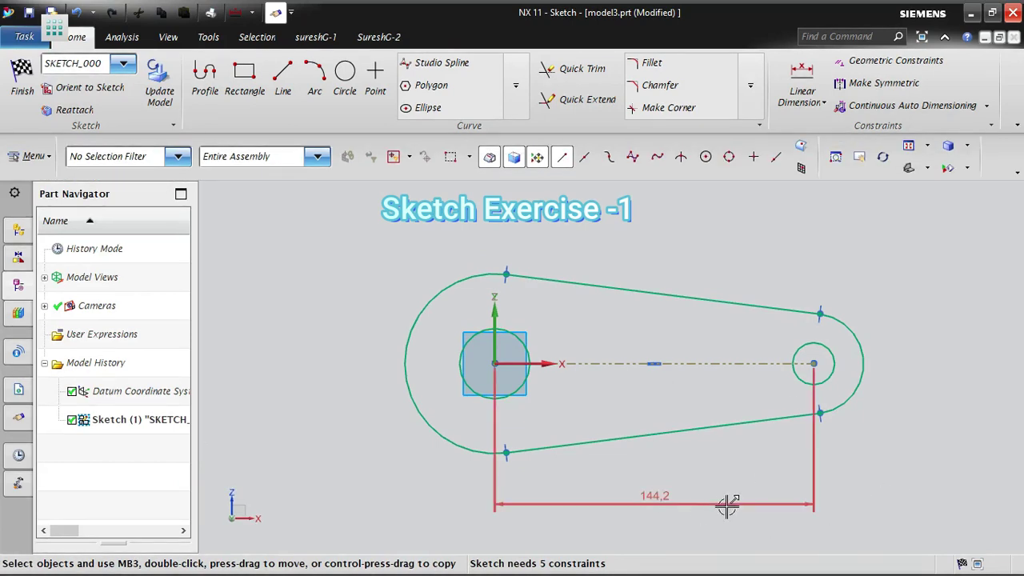
Convert the horizontal centre-distance reference dimension into a driving dimension
left_click(659, 504)
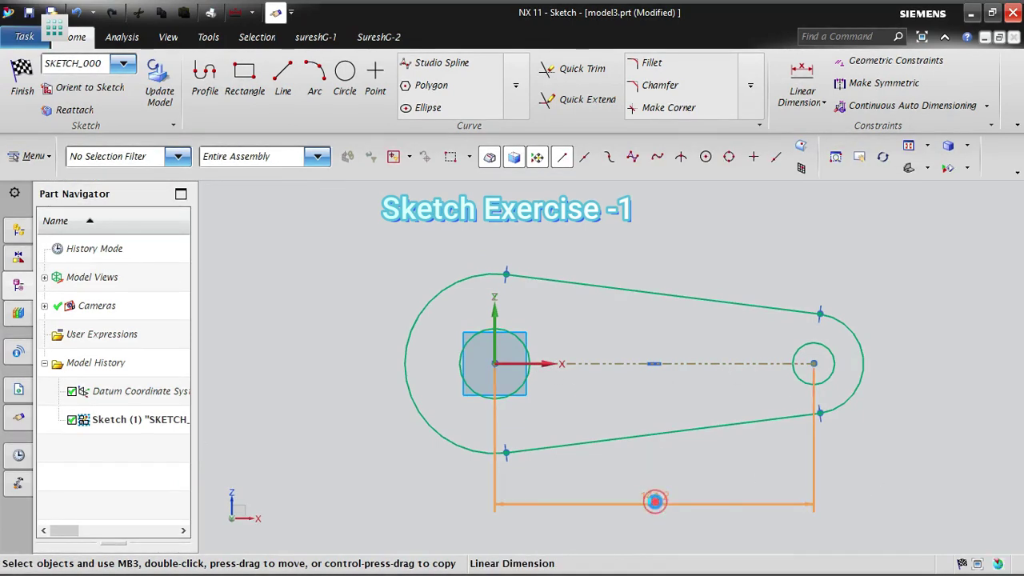
right_click(659, 504)
left_click(714, 378)
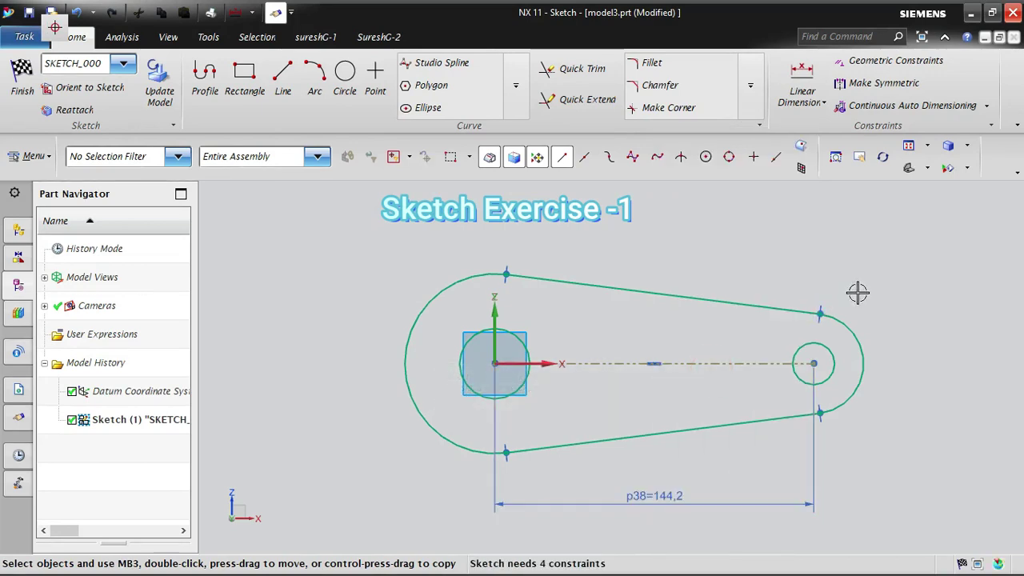
right_click(657, 502)
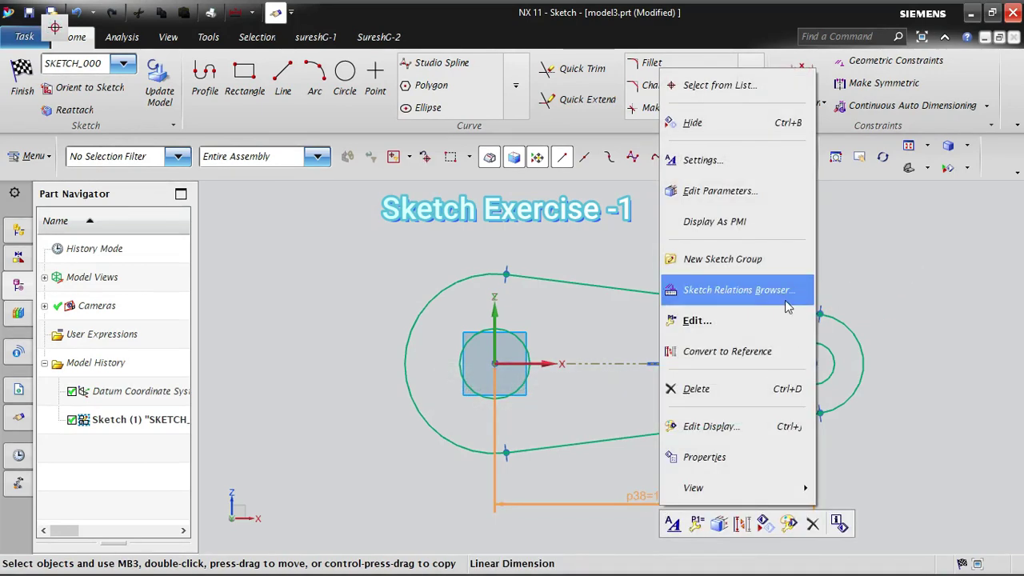
left_click(922, 342)
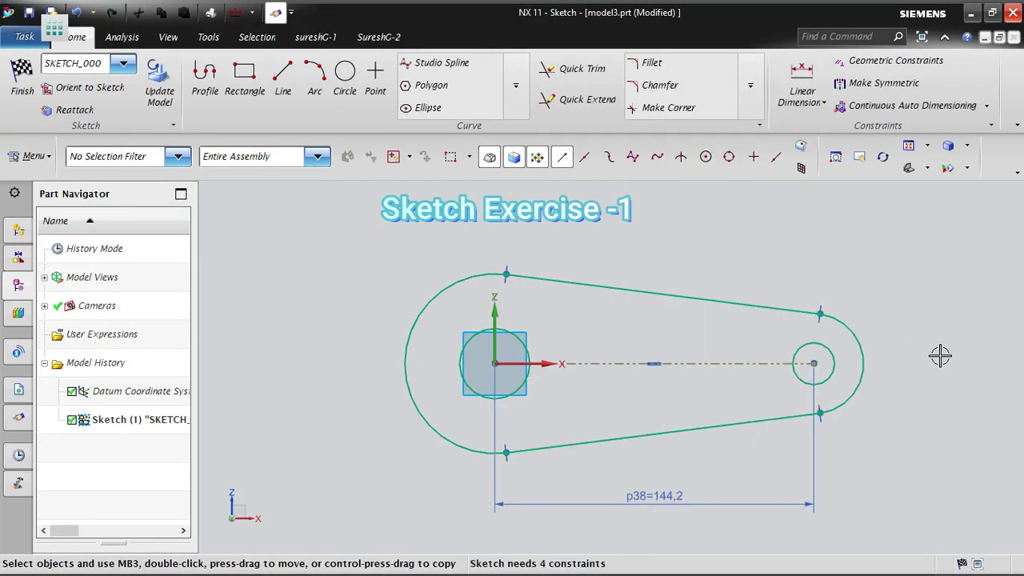
Add driving radial dimensions to the larger and smaller end arcs, placed outside the profile above each arc
scroll(536, 236, "down", 1)
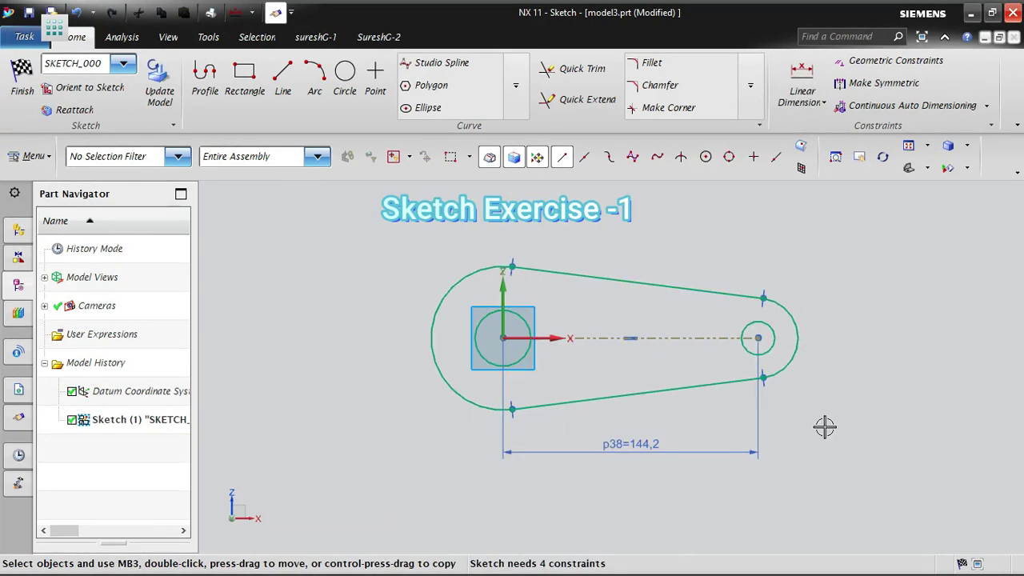
left_click(822, 103)
left_click(836, 205)
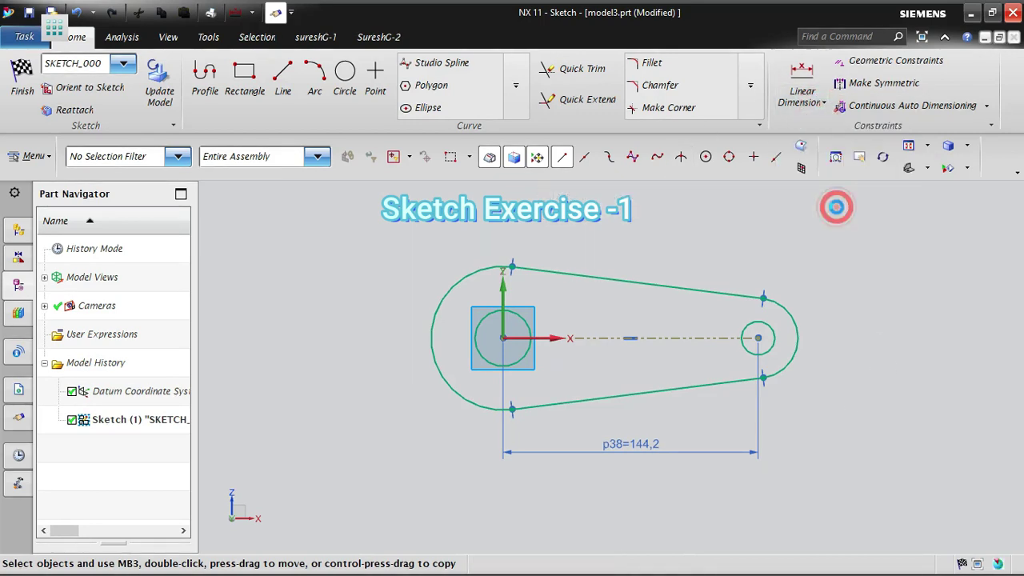
left_click(464, 271)
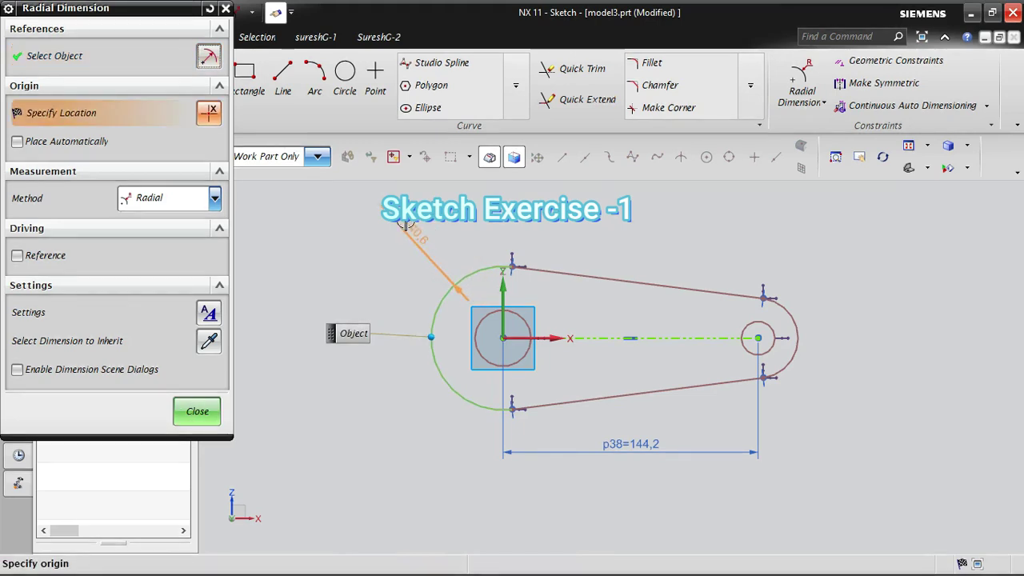
left_click(405, 224)
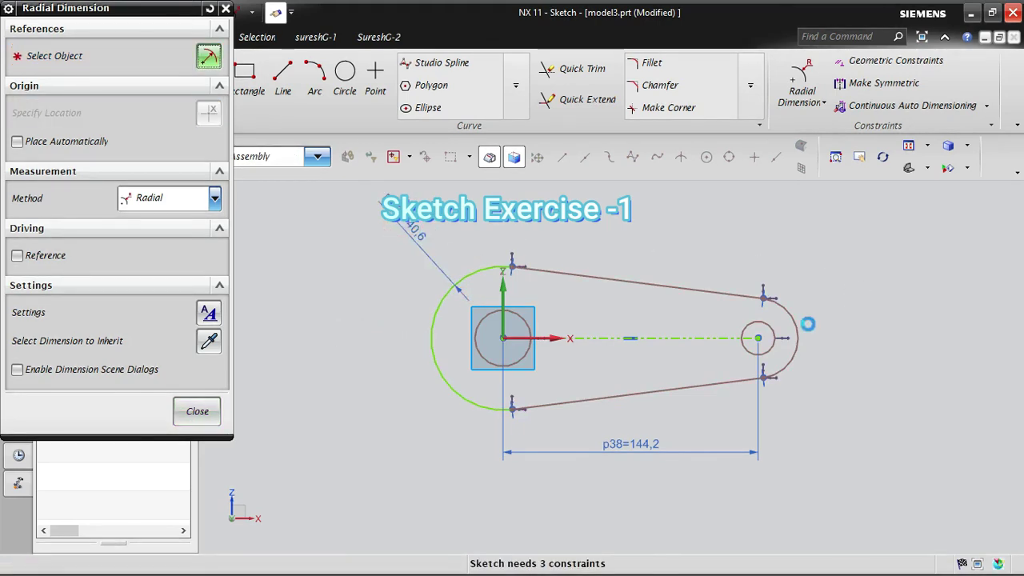
left_click(836, 290)
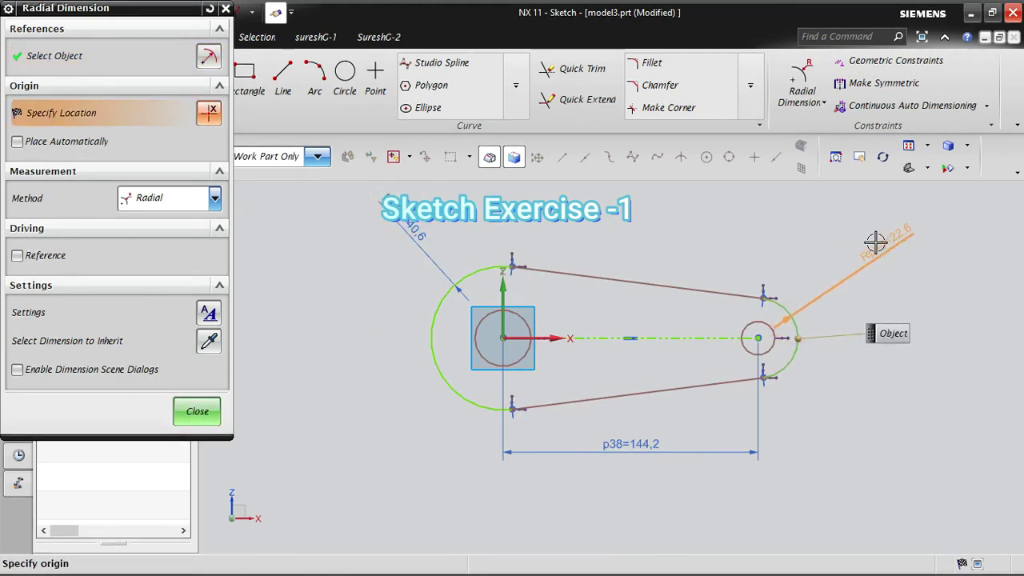
left_click(866, 300)
key("Escape")
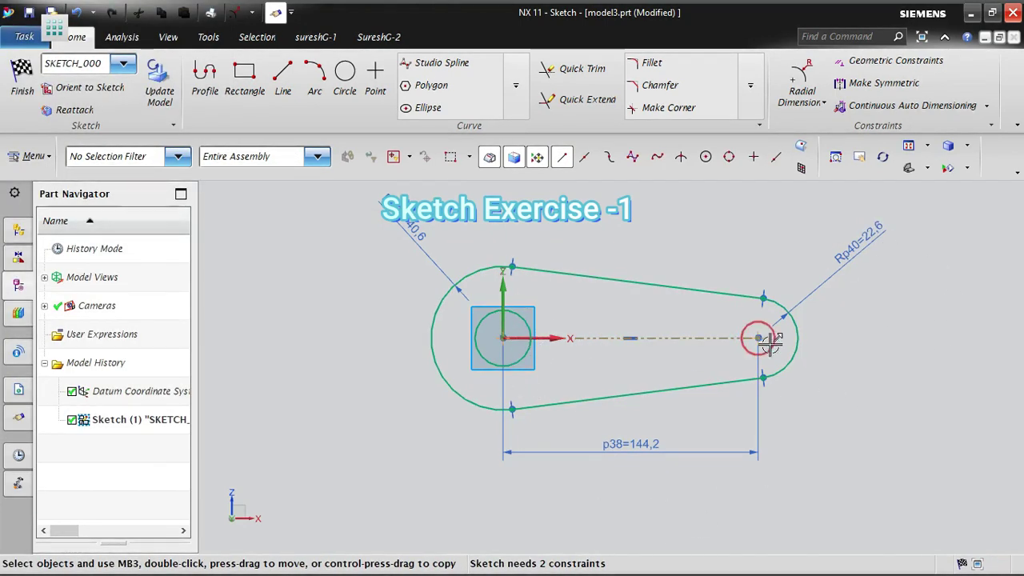
Add diametral dimensions to the hole at the origin and the smaller hole, placed outside the profile below each end
left_click(814, 106)
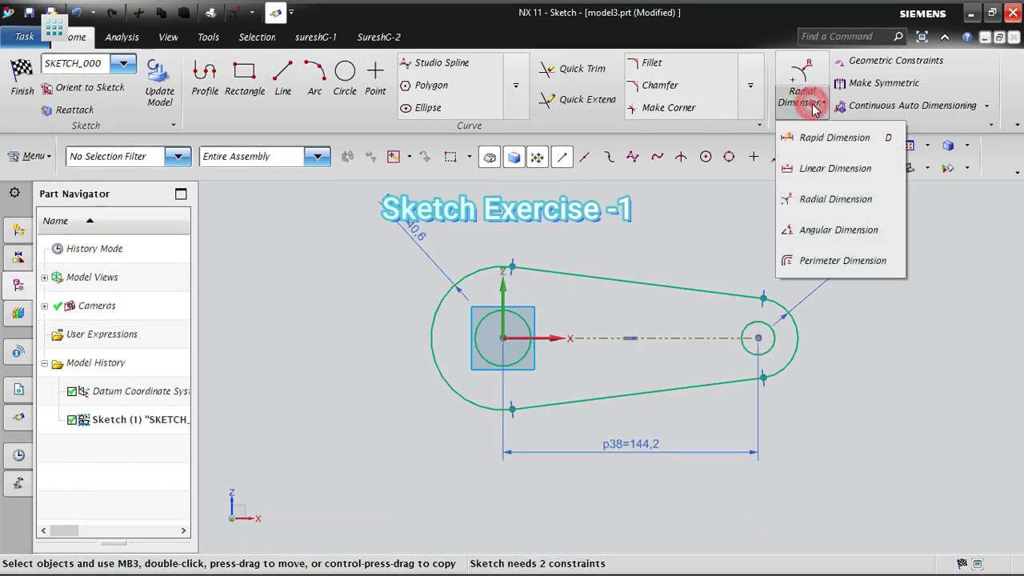
left_click(836, 199)
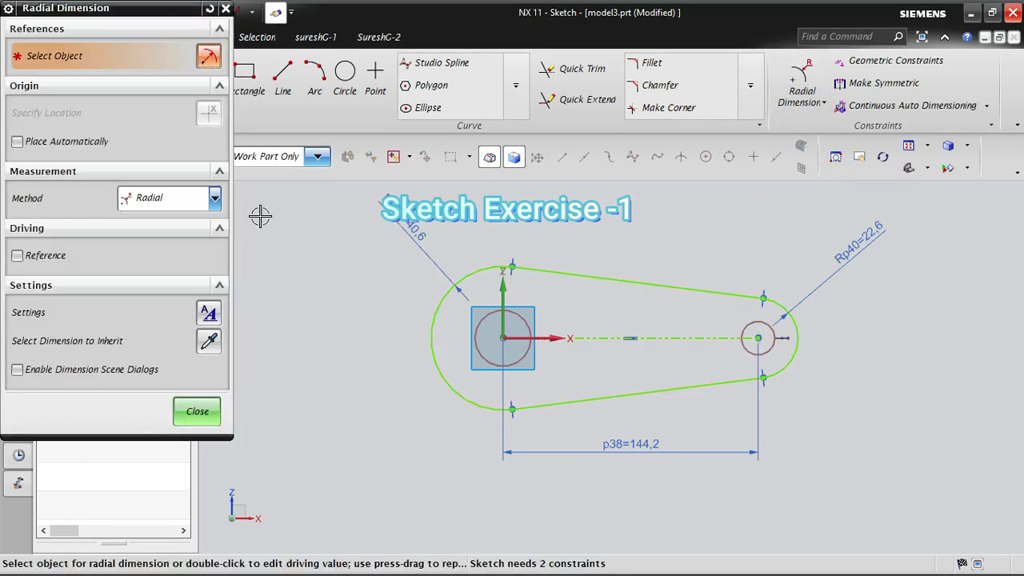
left_click(189, 204)
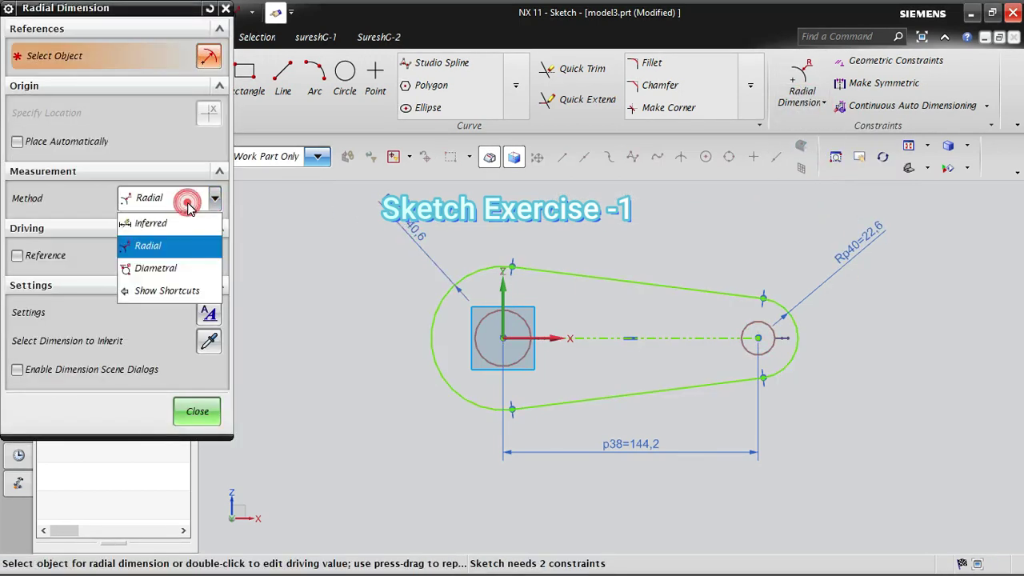
left_click(166, 270)
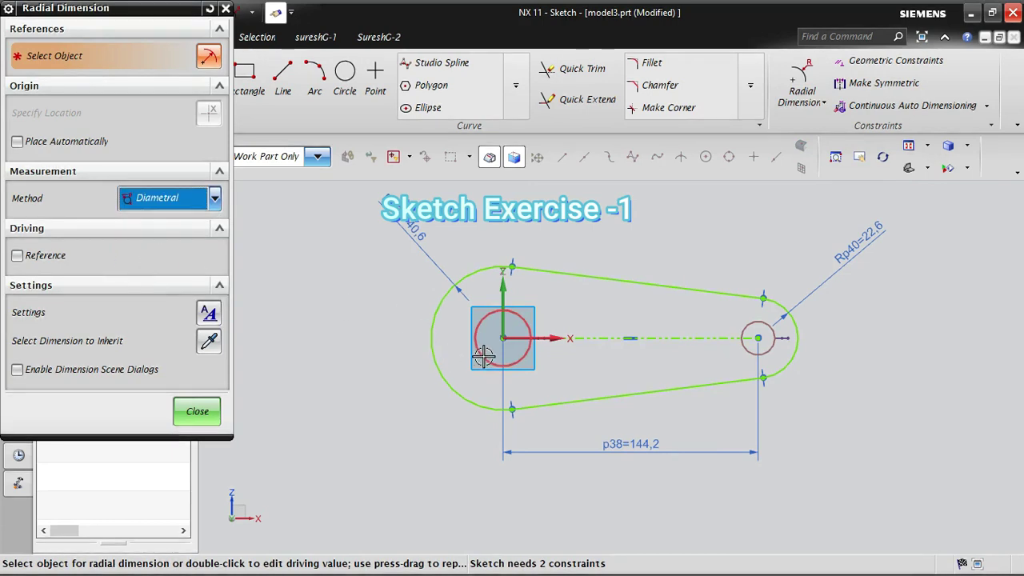
left_click(478, 360)
left_click(393, 415)
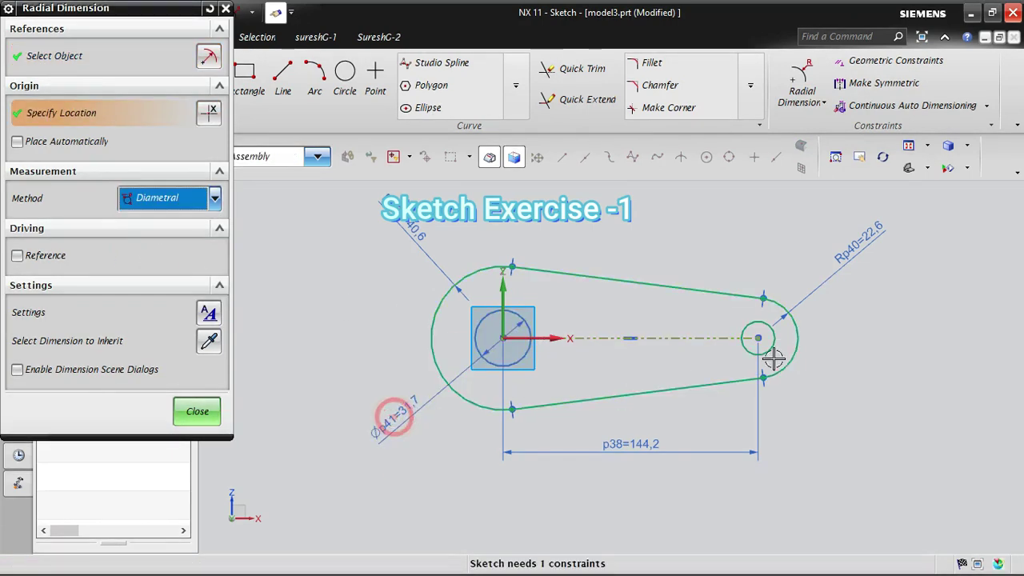
left_click(777, 344)
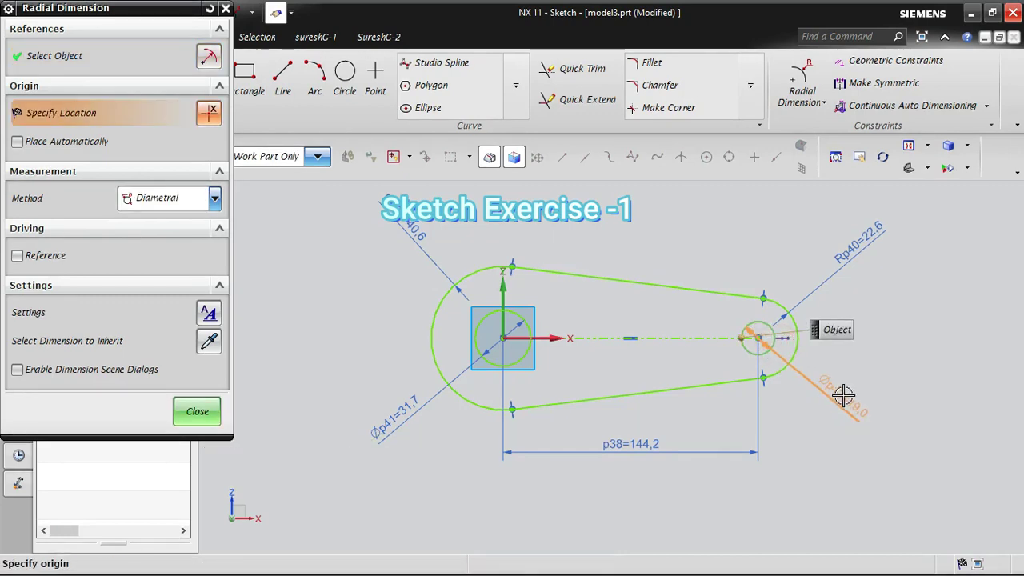
left_click(840, 394)
key("Escape")
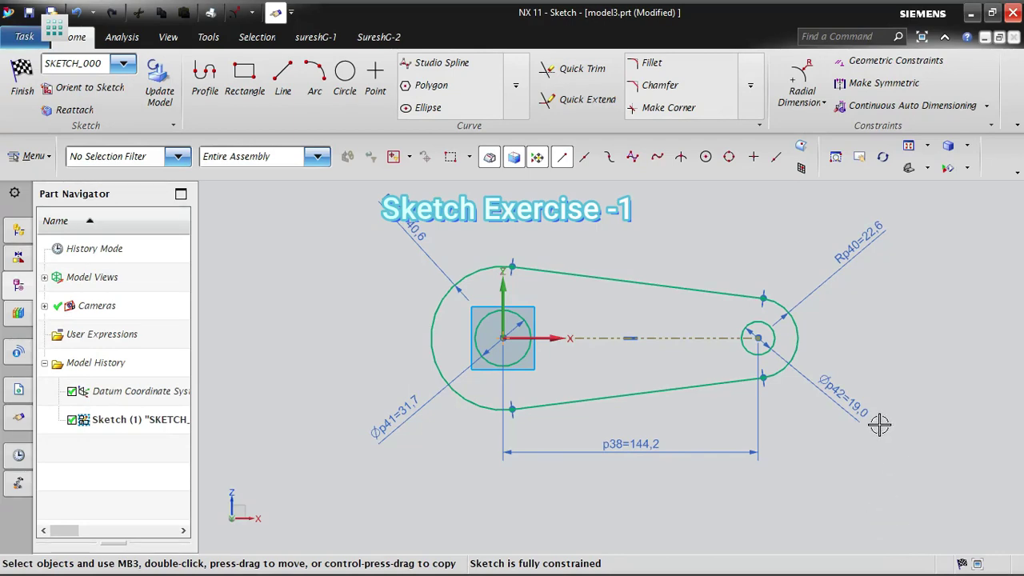
Set the horizontal distance between the hole centres to 150 mm
left_click(626, 443)
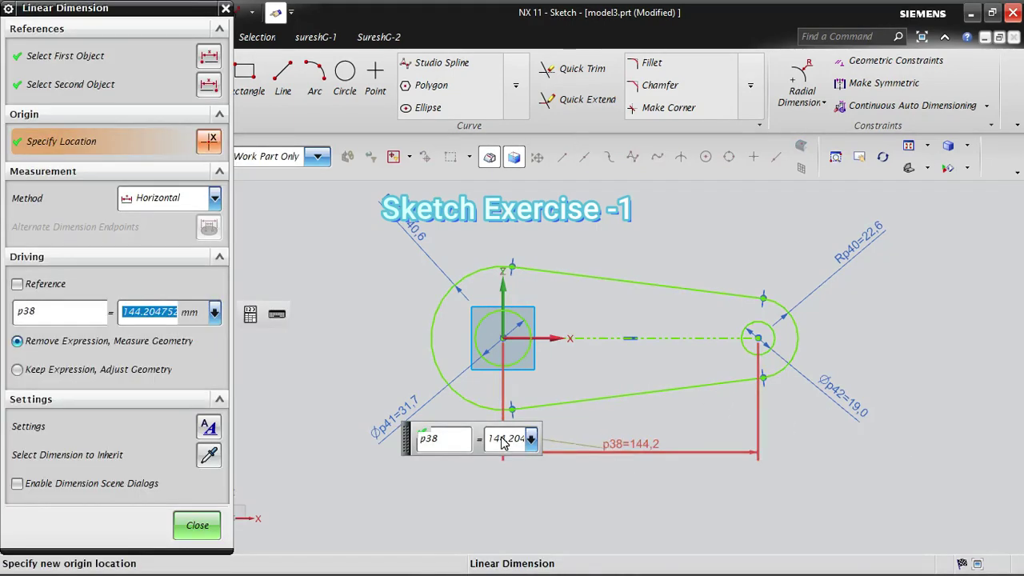
double_click(501, 437)
type("150")
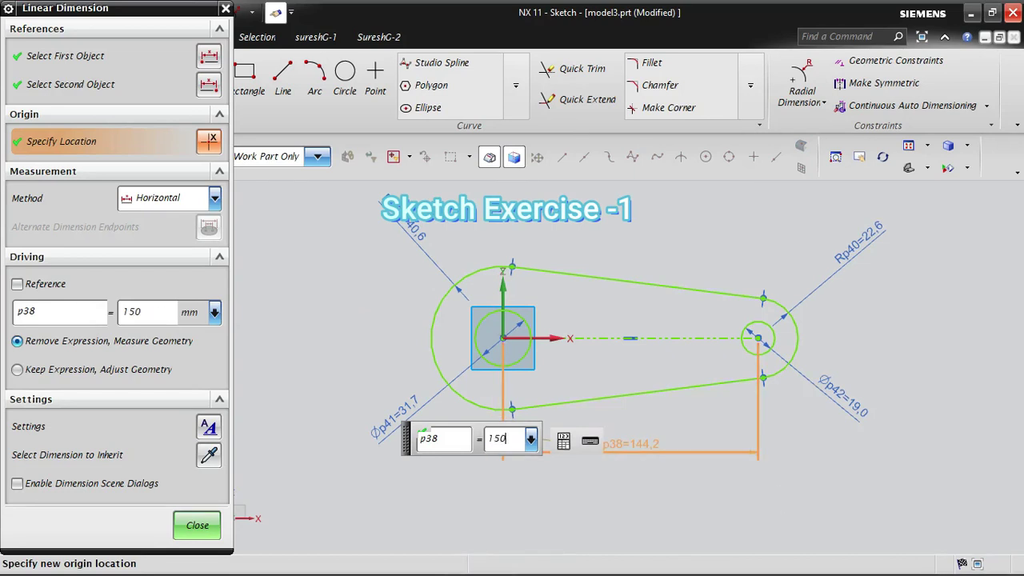
key("Return")
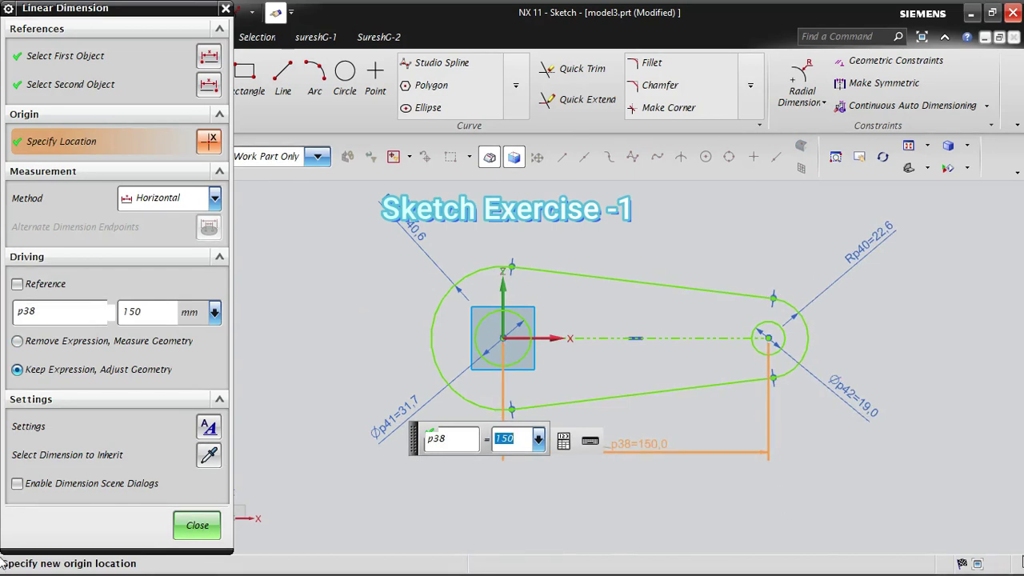
middle_click(923, 450)
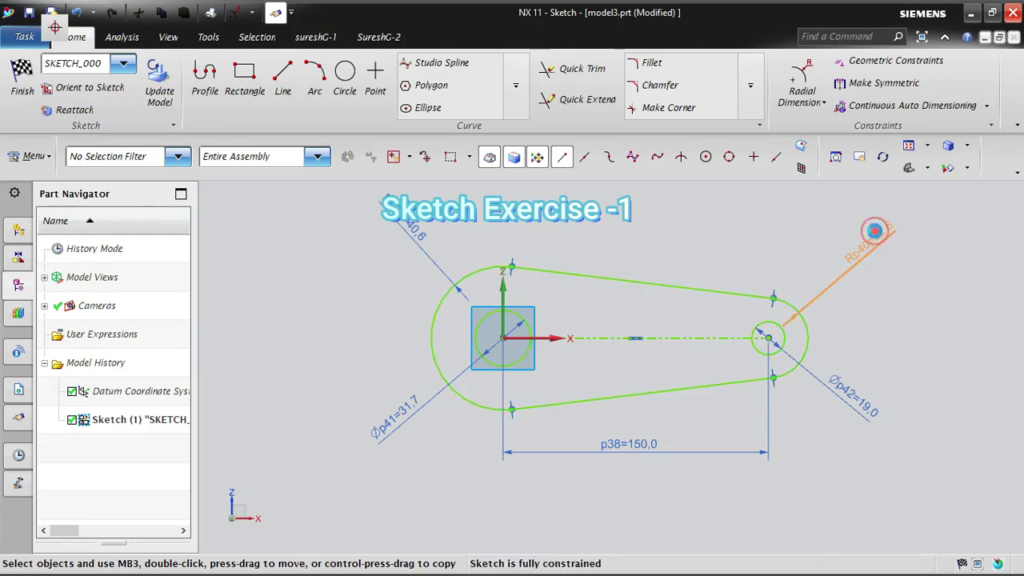
Try to set the smaller end arc's radius to 200 mm
double_click(875, 230)
type("200")
key("Return")
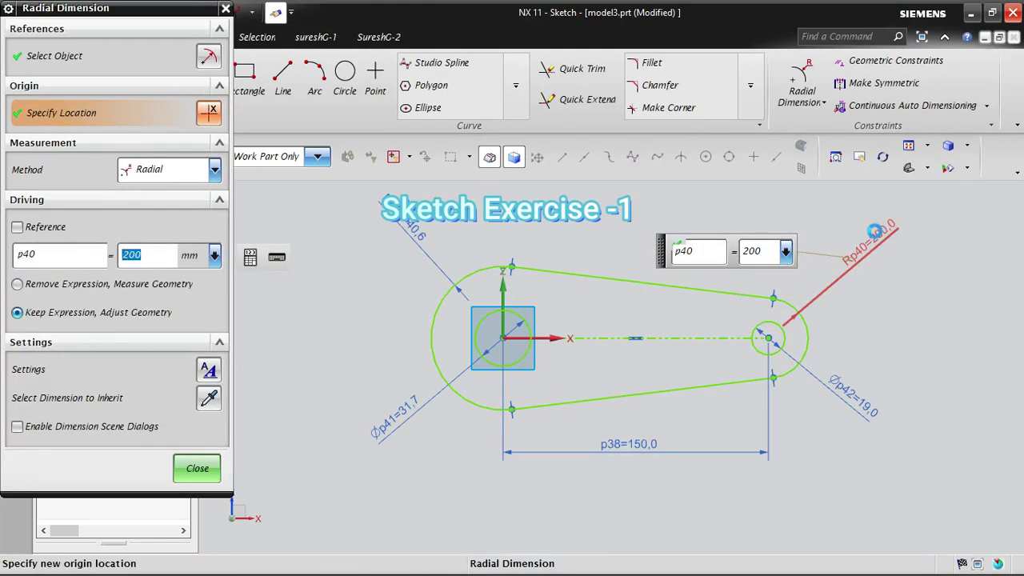
key("Return")
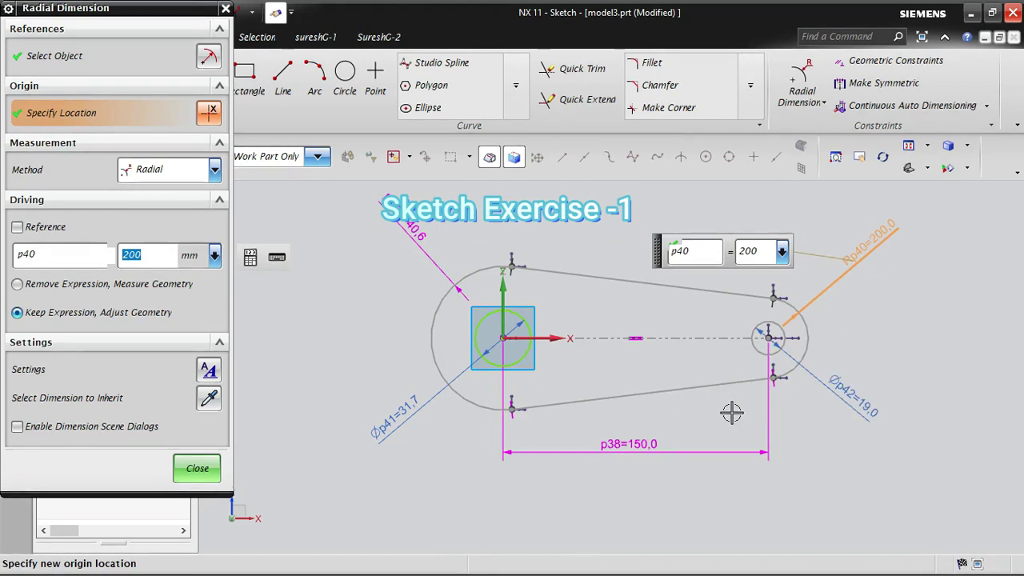
left_click(197, 468)
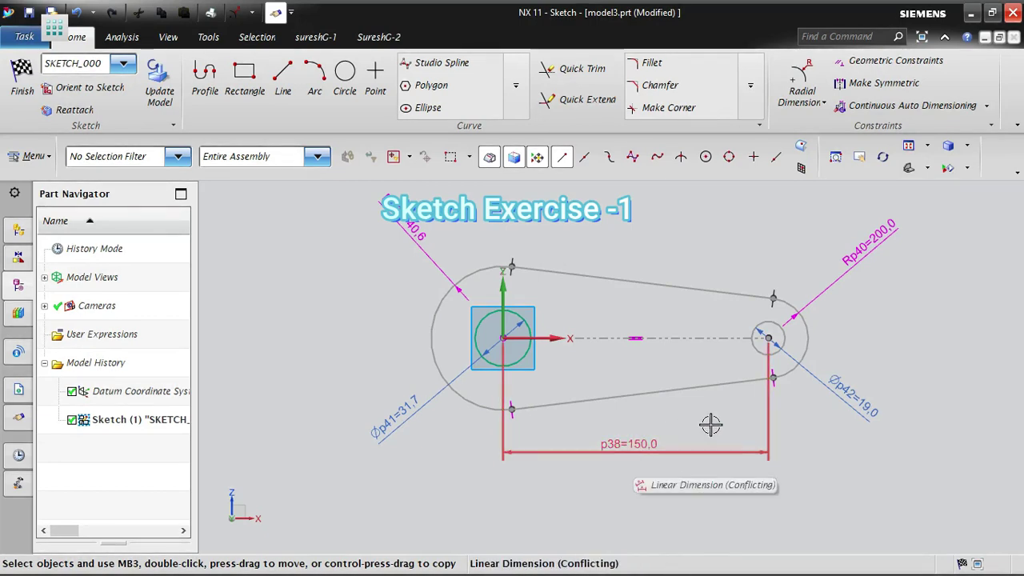
Set the radius of the smaller end arc to 100 mm
right_click(878, 230)
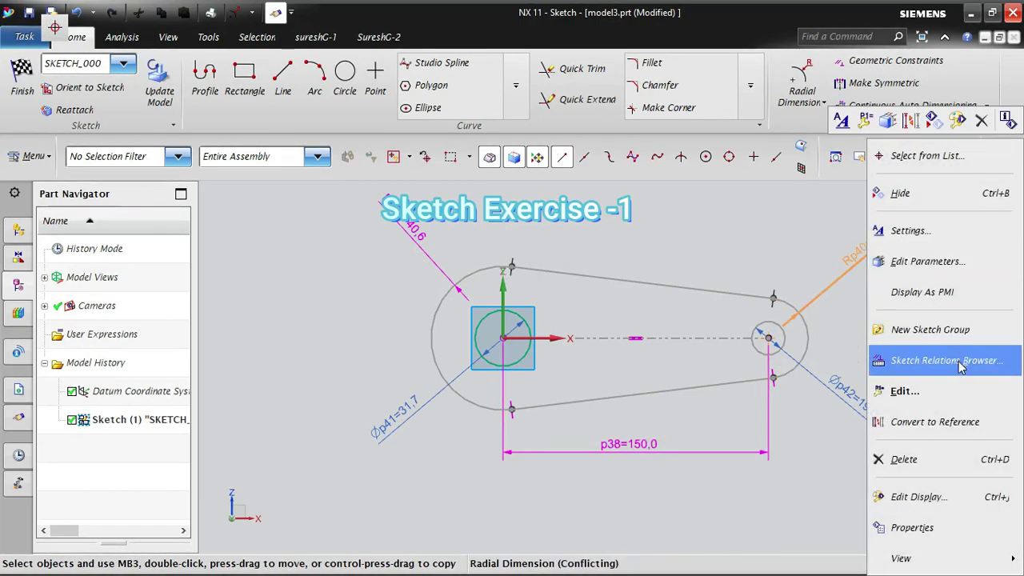
left_click(928, 422)
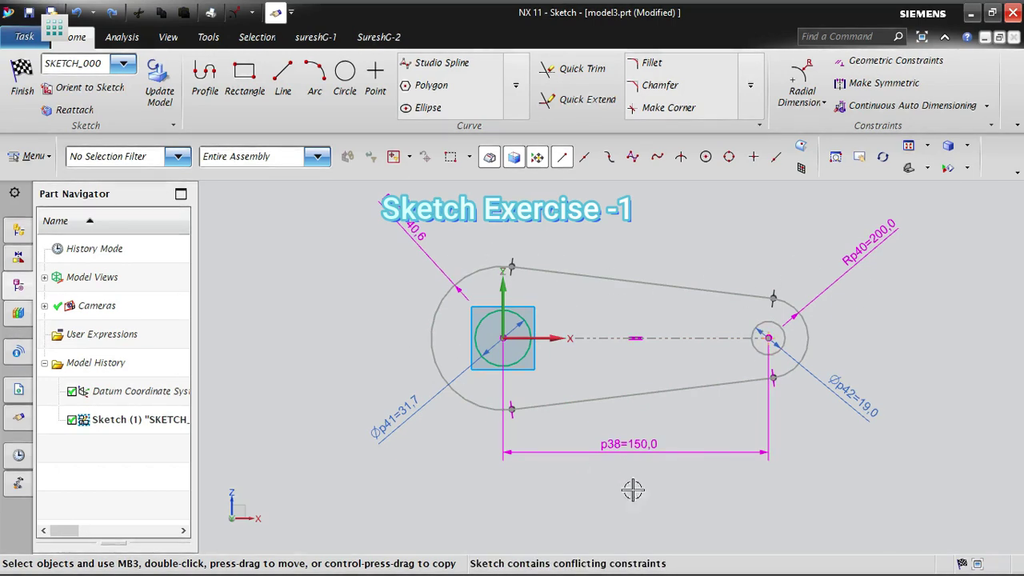
double_click(879, 231)
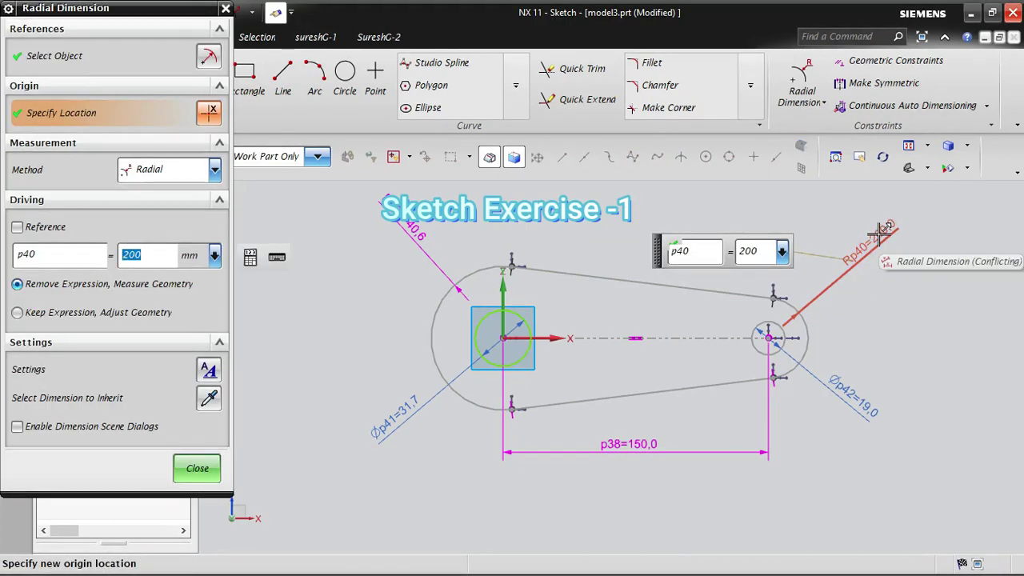
type("100")
key("Return")
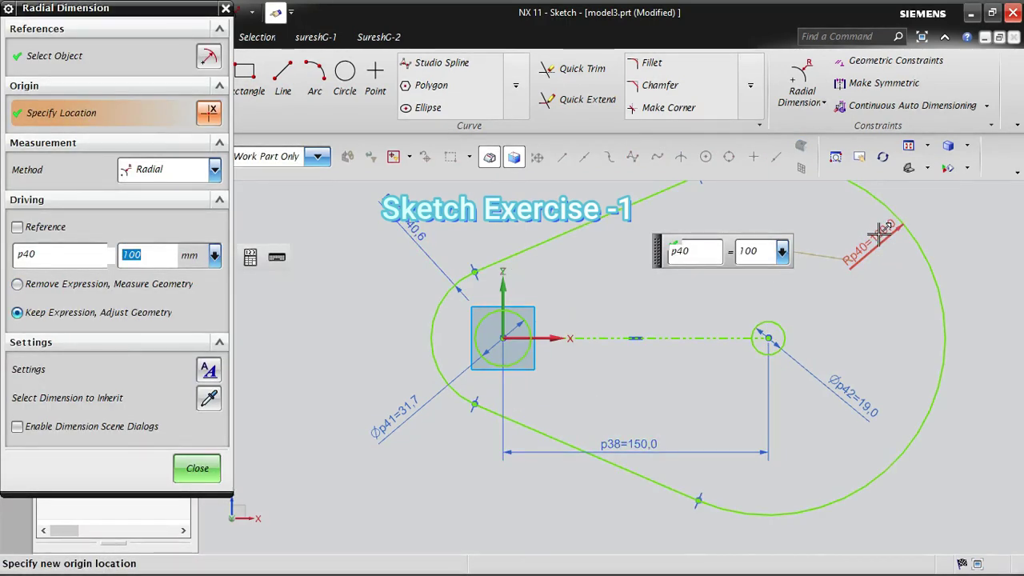
left_click(196, 468)
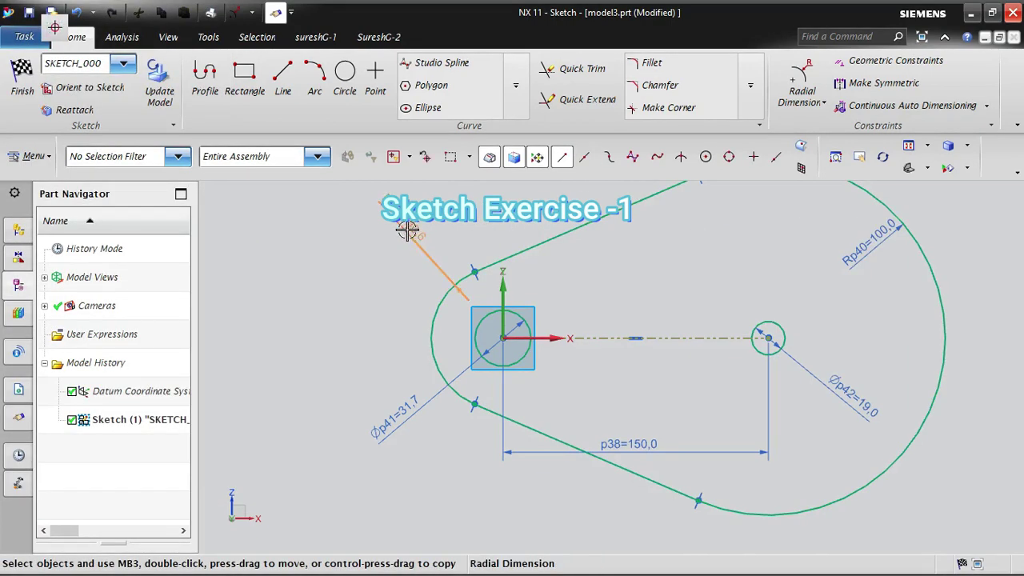
Set the radius of the end arc around the origin to 200 mm
left_click(407, 230)
type("2")
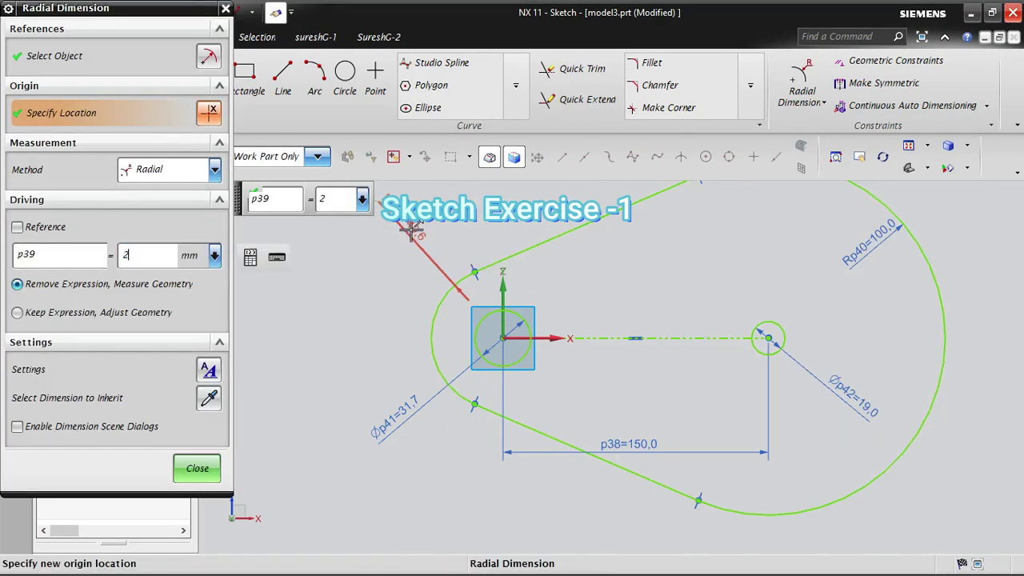
type("00")
key("Return")
scroll(594, 405, "down", 3)
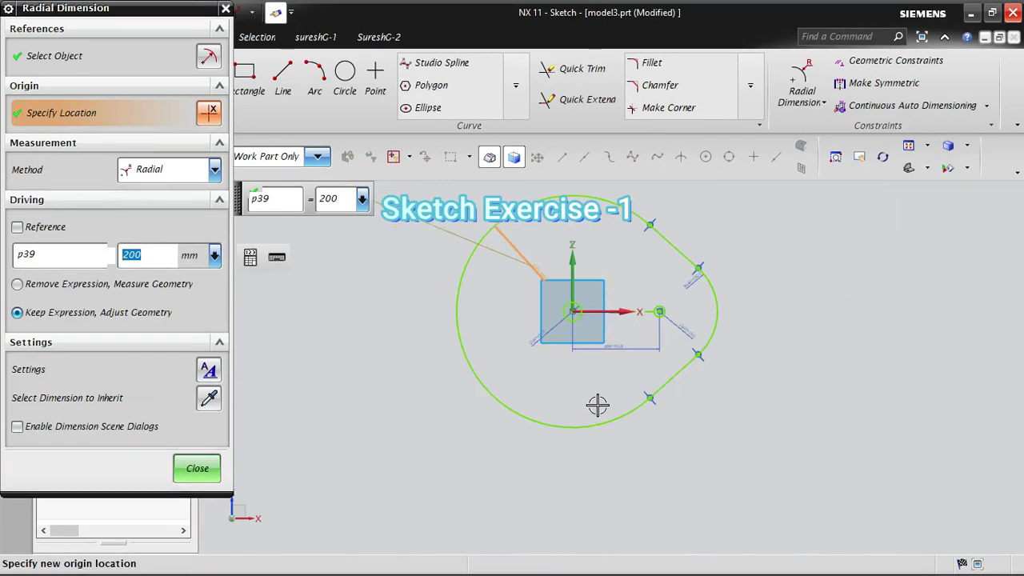
scroll(656, 219, "up", 1)
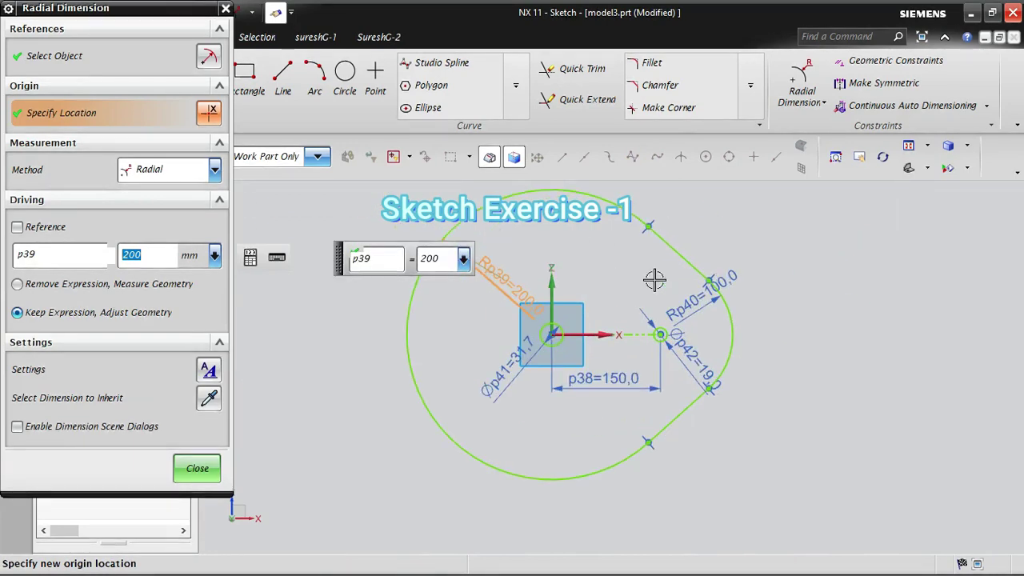
middle_click(613, 379)
Set the horizontal distance between the hole centres to 300 mm
double_click(624, 378)
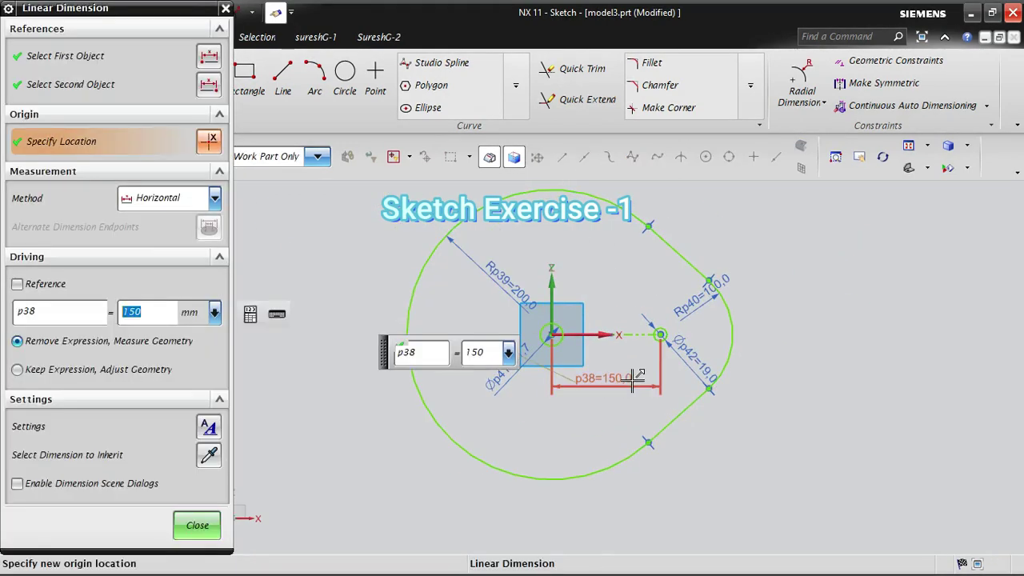
type("300")
key("Return")
middle_click(920, 423)
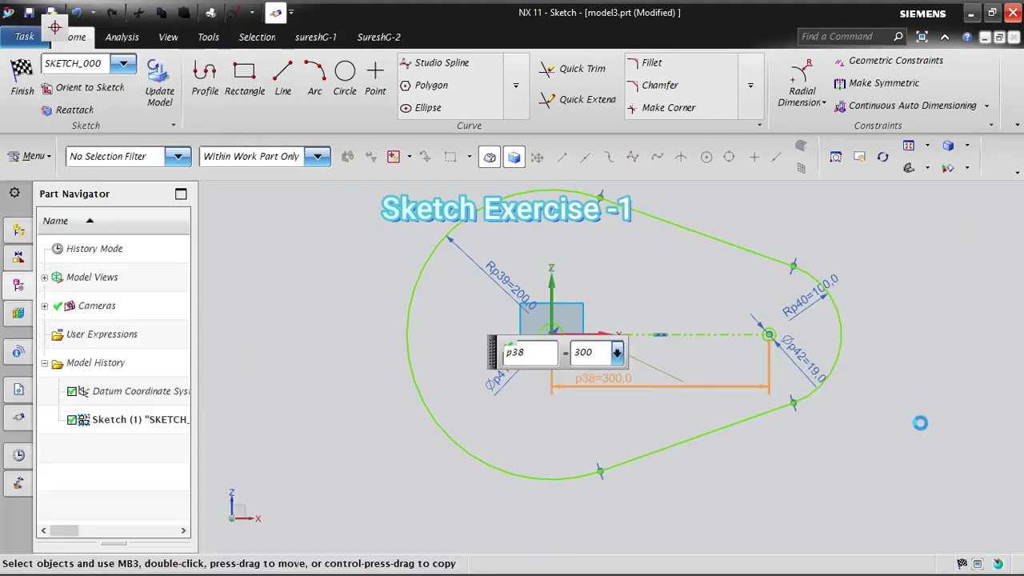
Move the two dimensions at the narrow end outside the profile, and shift the origin arc's radius and origin hole's diameter dimensions away from the origin
mouse_move(808, 360)
left_mouse_down()
mouse_move(881, 342)
mouse_move(887, 370)
left_mouse_up()
left_click_drag(836, 275, 888, 229)
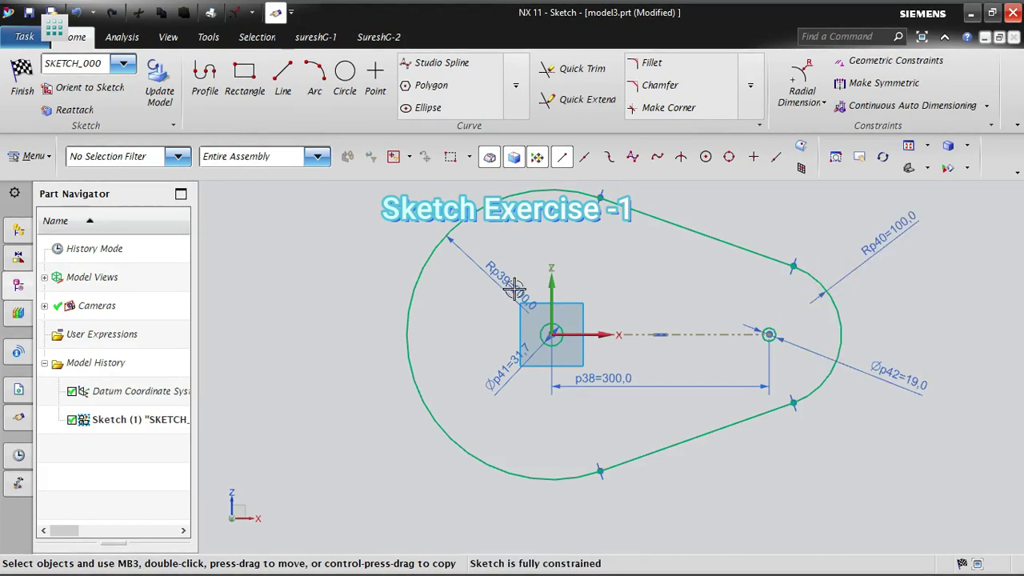
left_click_drag(515, 288, 496, 255)
left_click_drag(521, 347, 495, 405)
Set the diameter of the hole at the origin to 100 mm
double_click(496, 392)
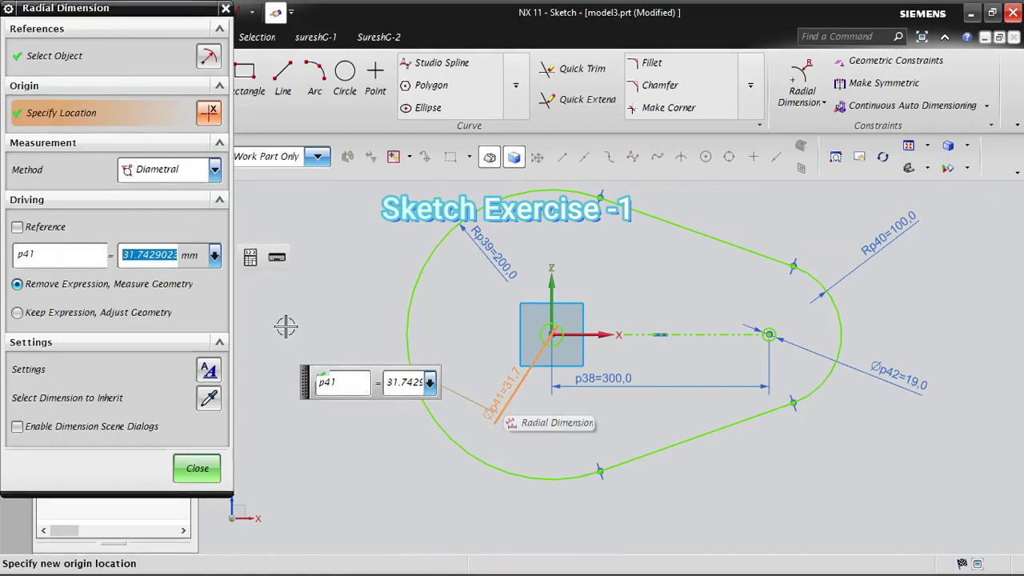
type("50")
key("Return")
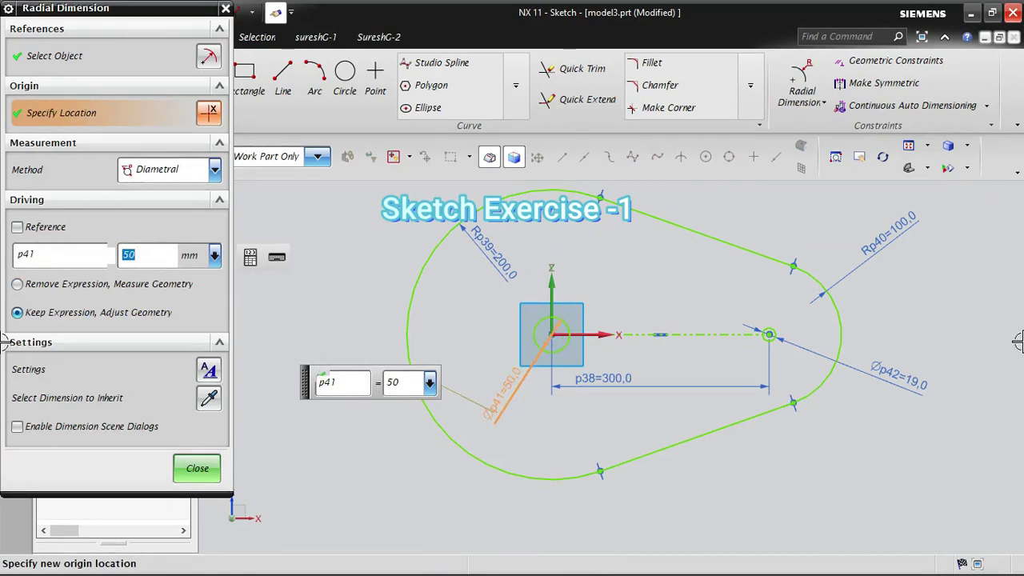
type("100")
key("Return")
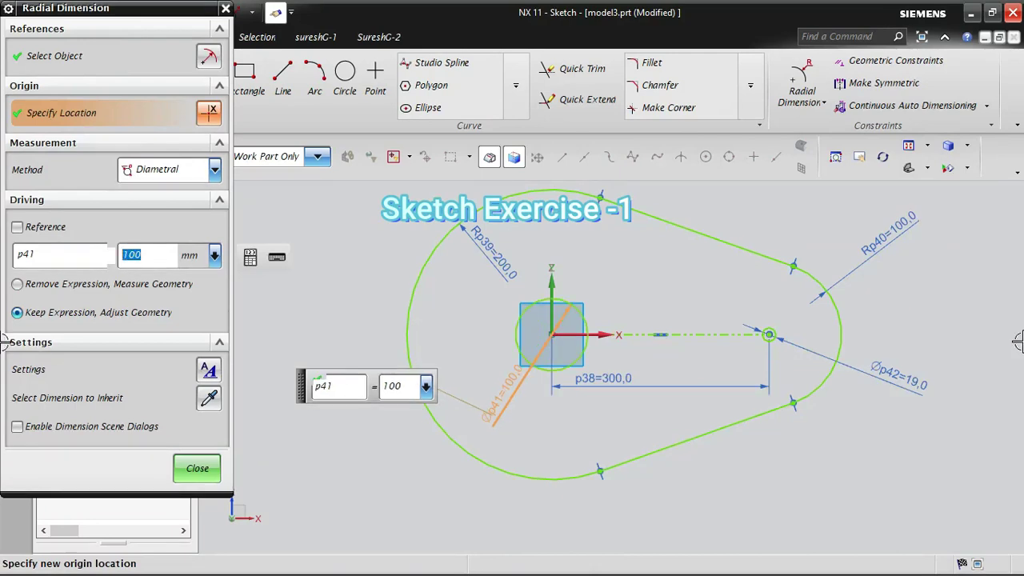
middle_click(616, 415)
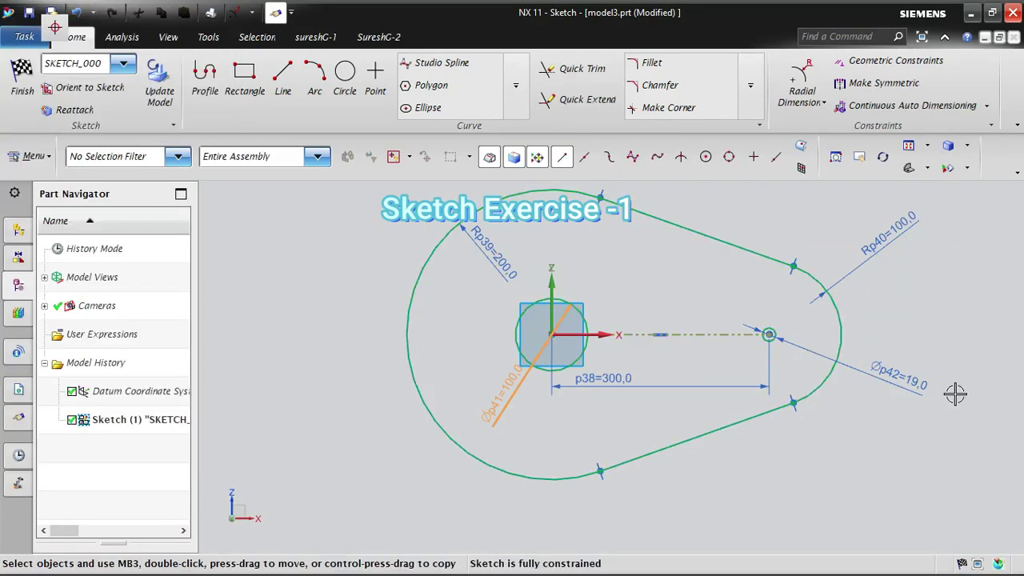
Set the diameter of the hole at the narrow end to 100 mm and move the centre-distance dimension below the profile
double_click(907, 383)
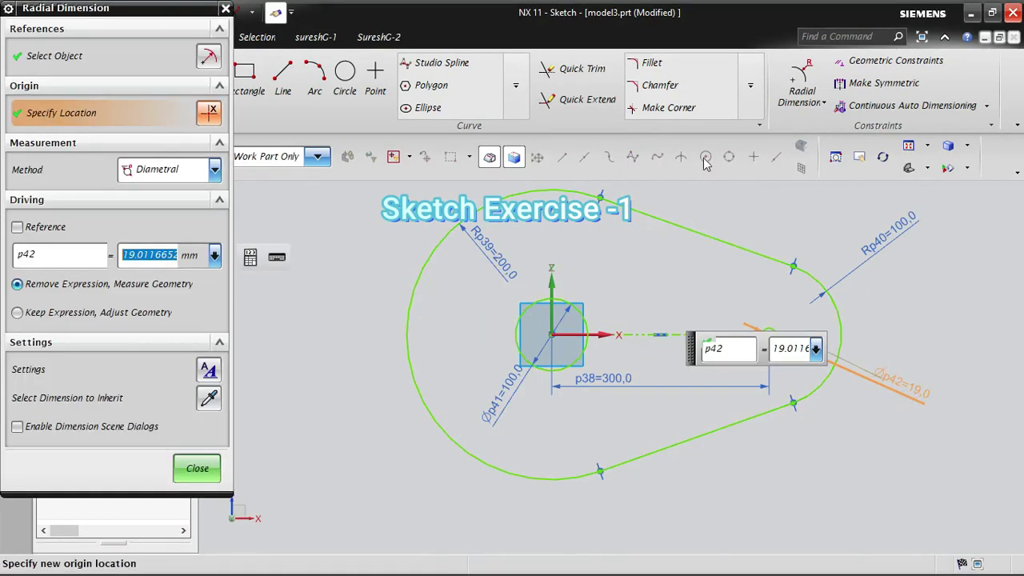
type("50")
key("Return")
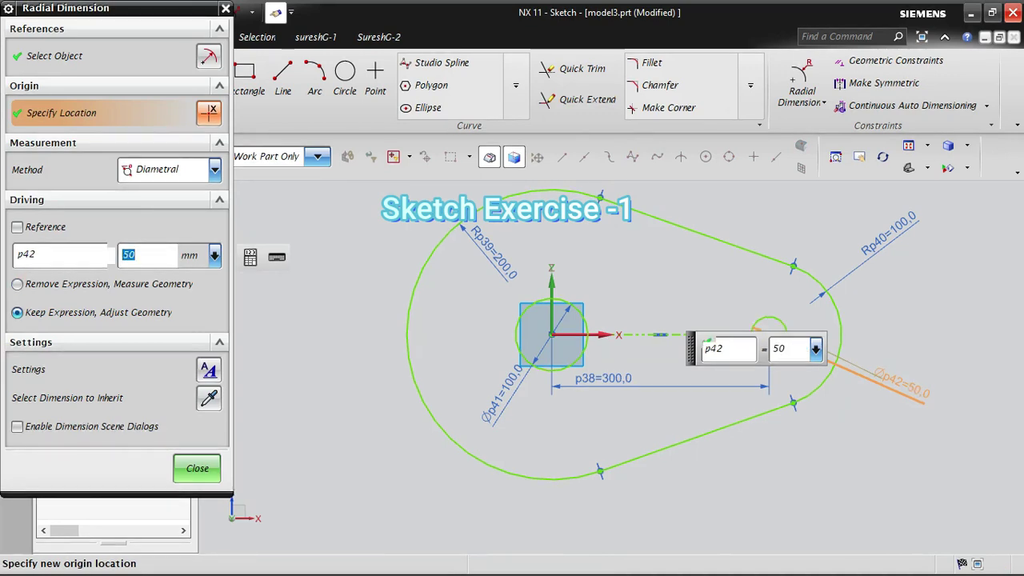
type("100")
key("Return")
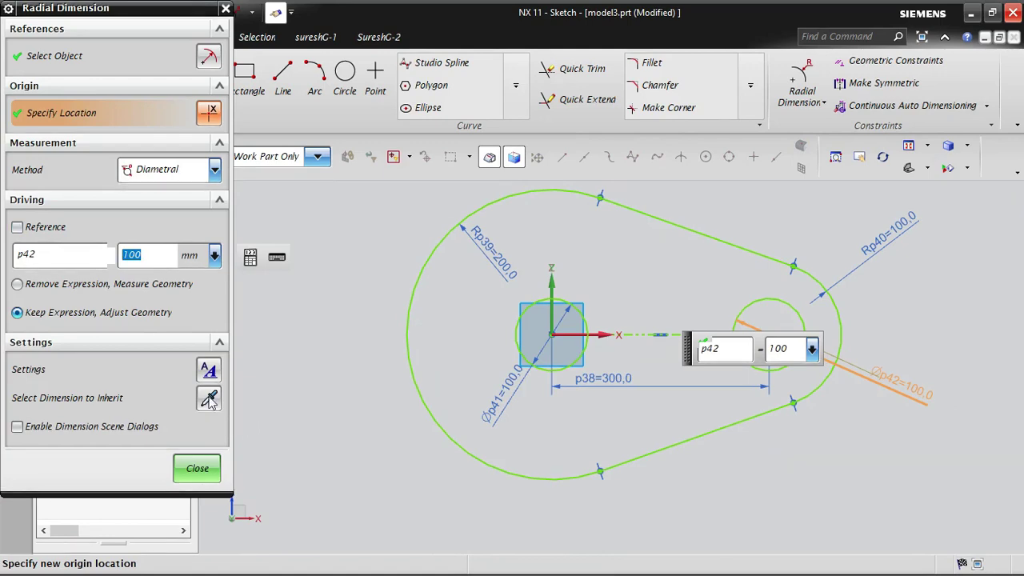
left_click(196, 468)
left_click_drag(617, 379, 688, 517)
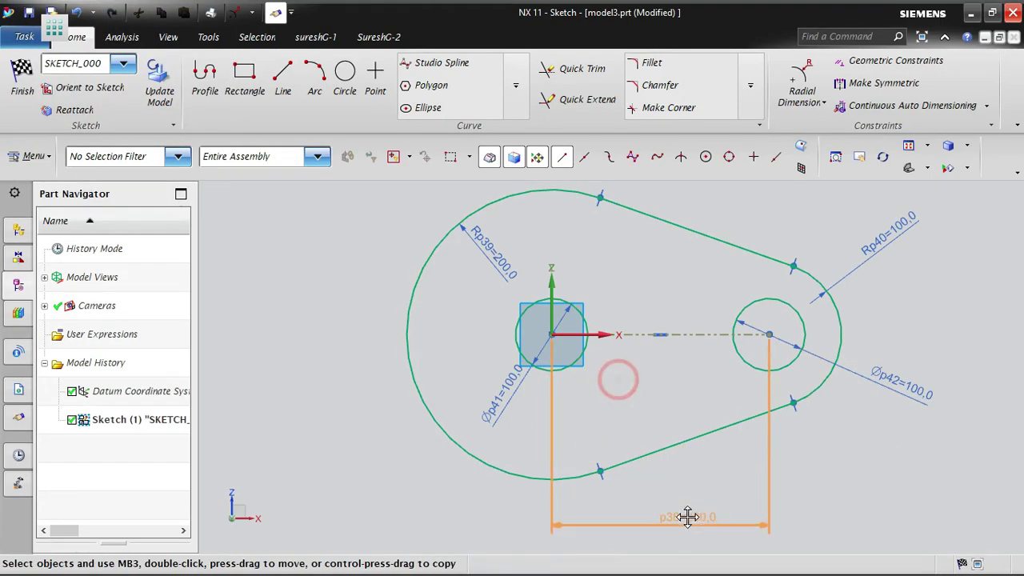
Set the radius of the larger end arc to 150 mm
left_click(507, 271)
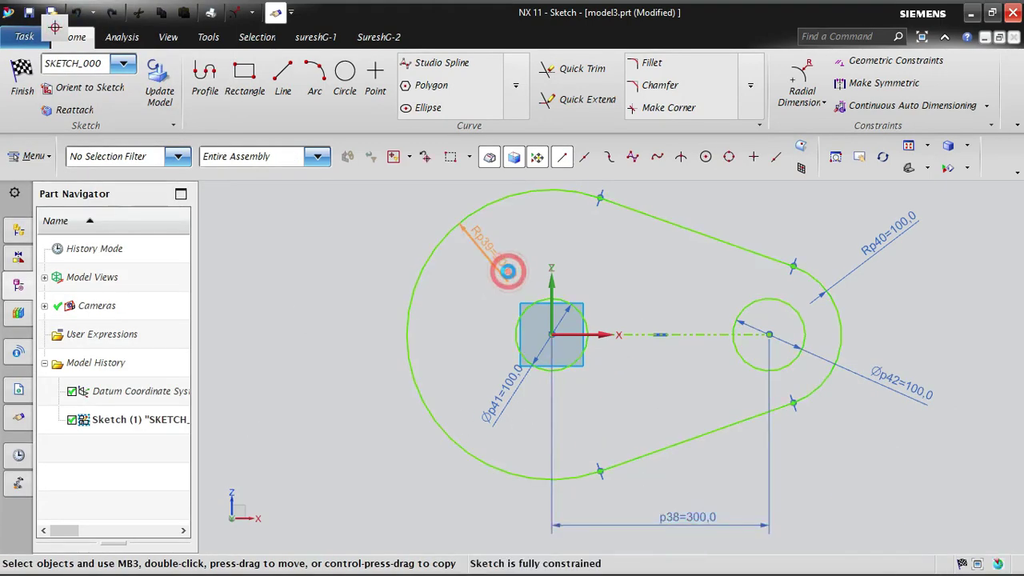
double_click(507, 271)
type("150")
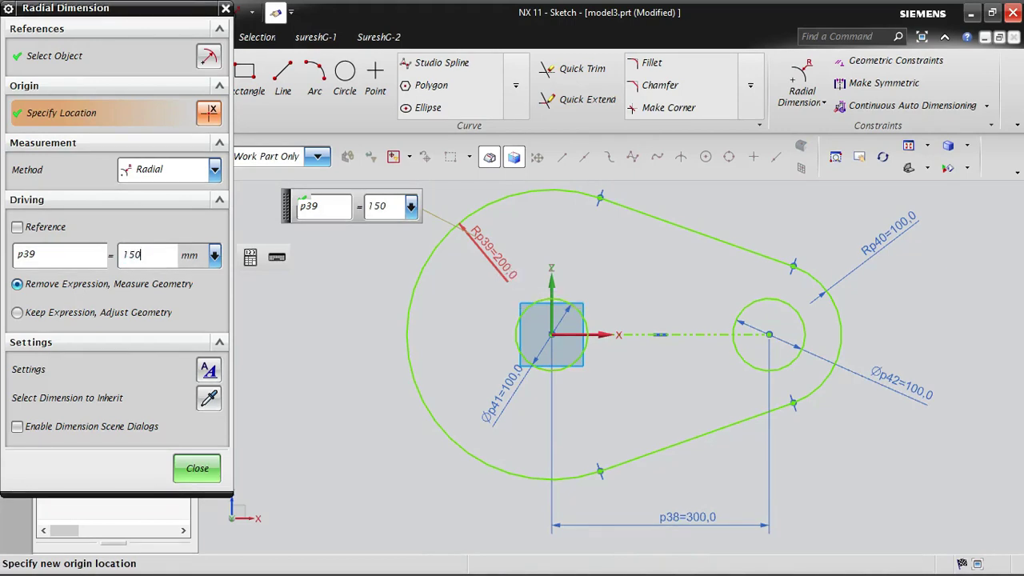
key("Return")
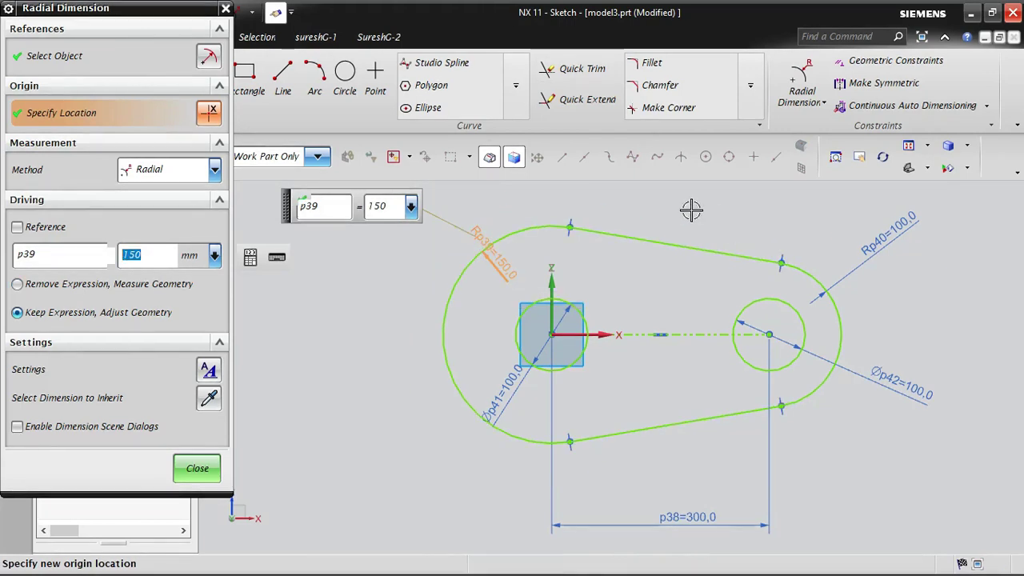
middle_click(530, 388)
Place the origin hole's diameter and larger arc's radius dimensions outside the profile, and tidy the smaller arc's radius and centre-distance dimensions
left_click_drag(505, 395, 400, 436)
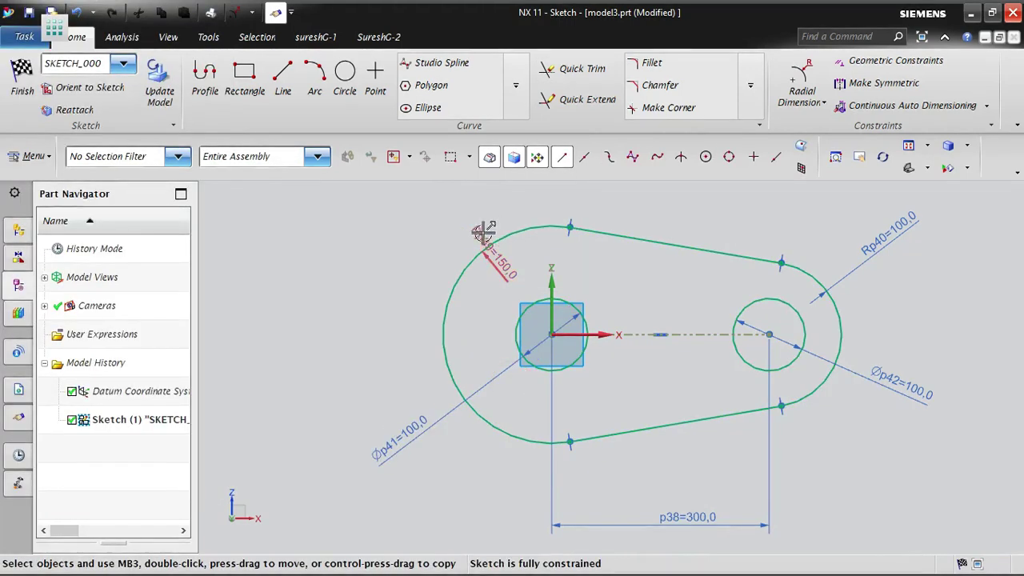
left_click_drag(482, 233, 414, 205)
left_click_drag(886, 232, 871, 215)
mouse_move(714, 505)
left_mouse_down()
mouse_move(667, 507)
mouse_move(659, 479)
left_mouse_up()
Finish the sketch and move the diameter dimension of the hole at the narrow end slightly lower
scroll(848, 480, "up", 2)
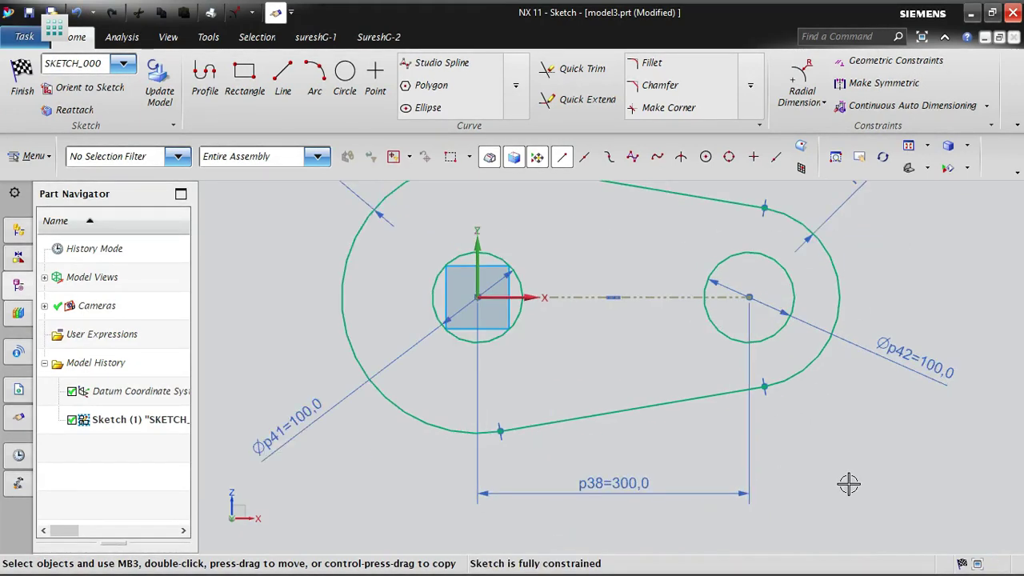
scroll(576, 457, "down", 2)
right_click(800, 304)
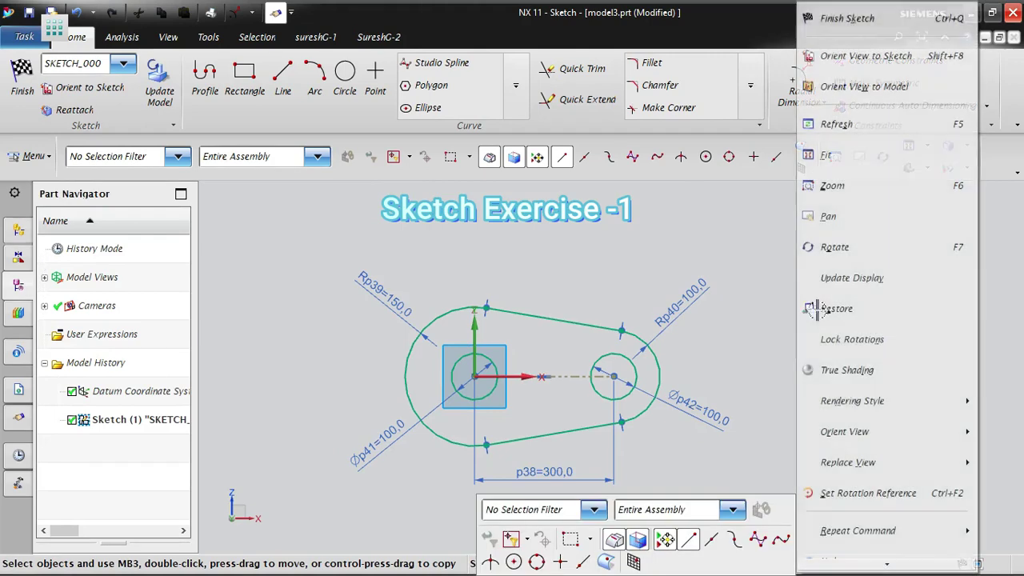
left_click(864, 163)
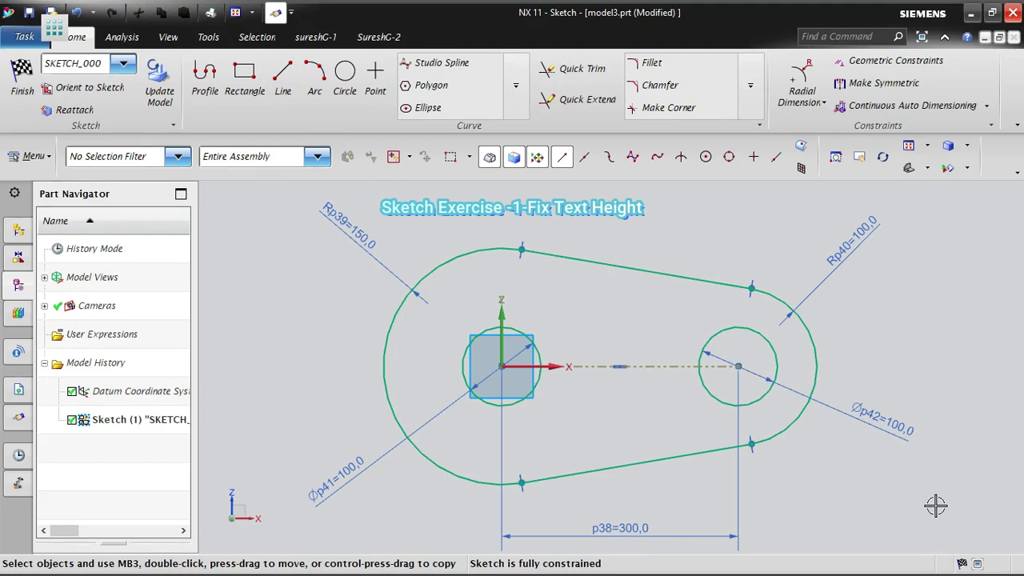
key("ctrl+q")
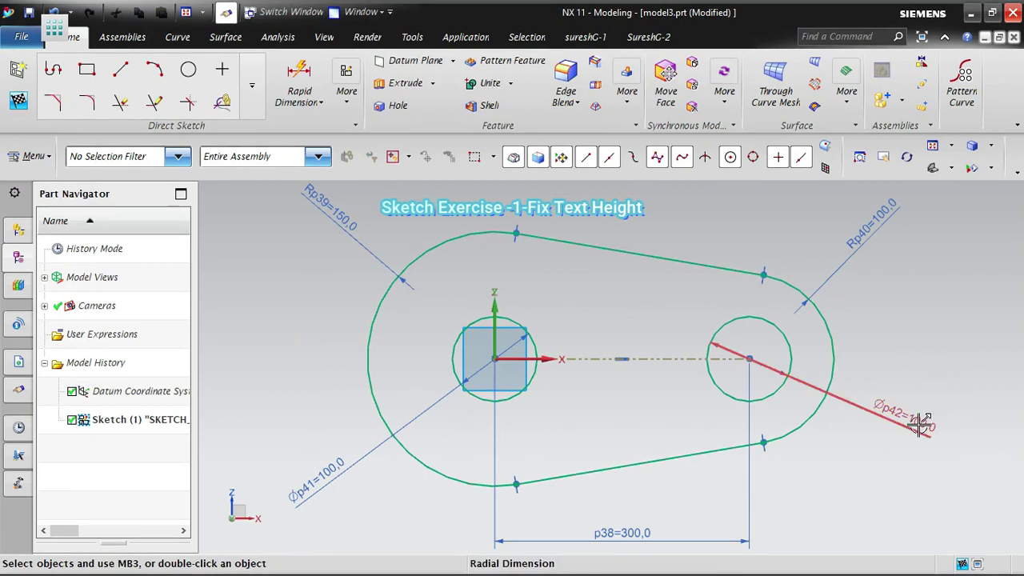
left_click_drag(916, 427, 904, 436)
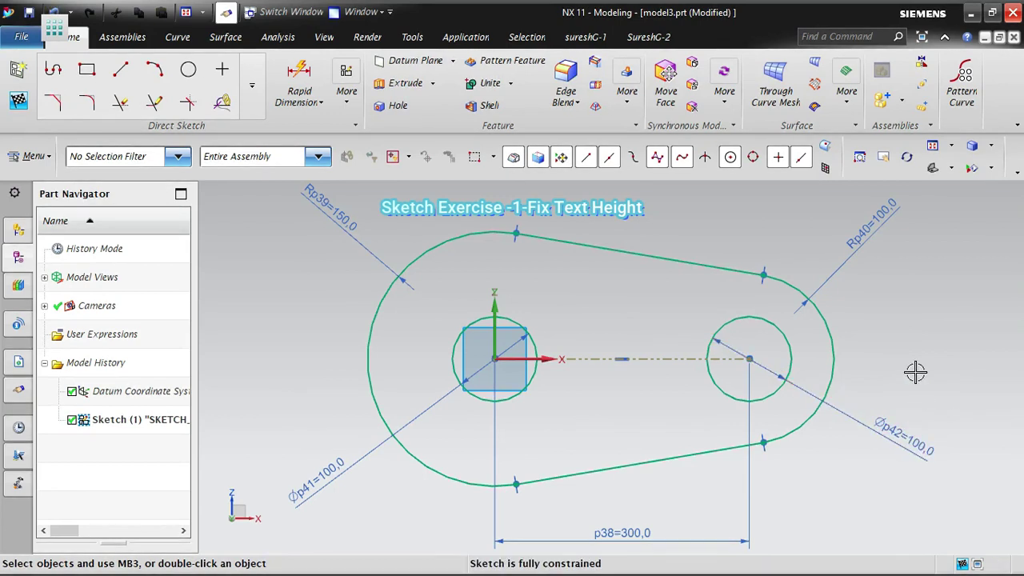
Examine how the height of the dimension text behaves as the sketch is viewed at different zoom levels
scroll(612, 376, "down", 3)
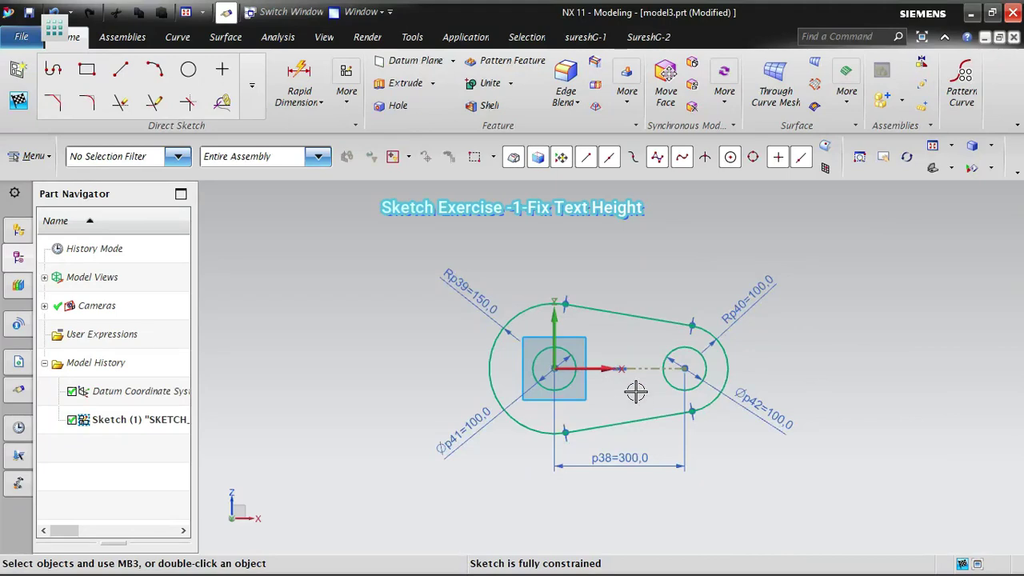
scroll(636, 391, "down", 2)
scroll(636, 390, "up", 5)
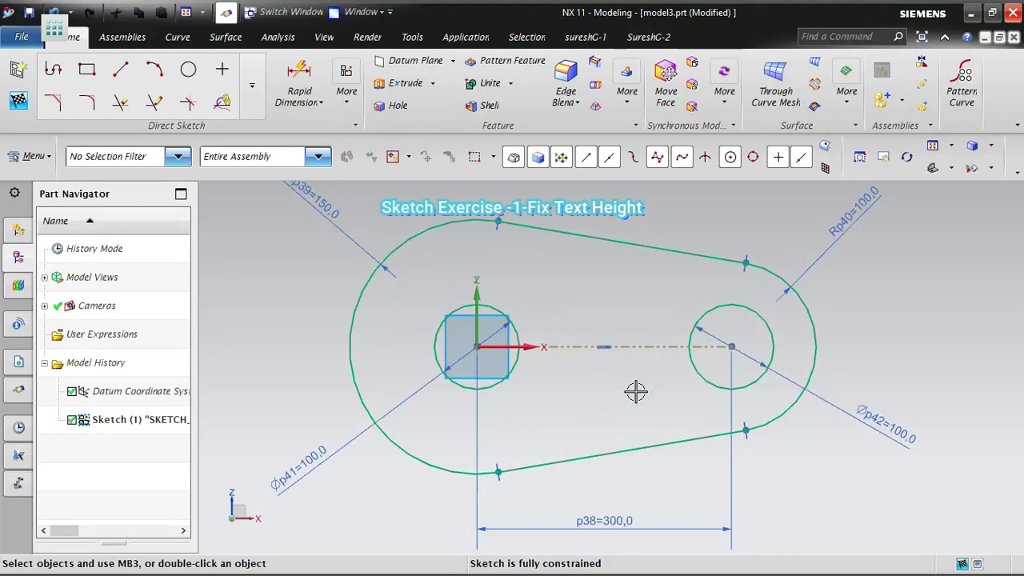
scroll(636, 390, "down", 3)
scroll(636, 390, "up", 3)
scroll(636, 390, "down", 3)
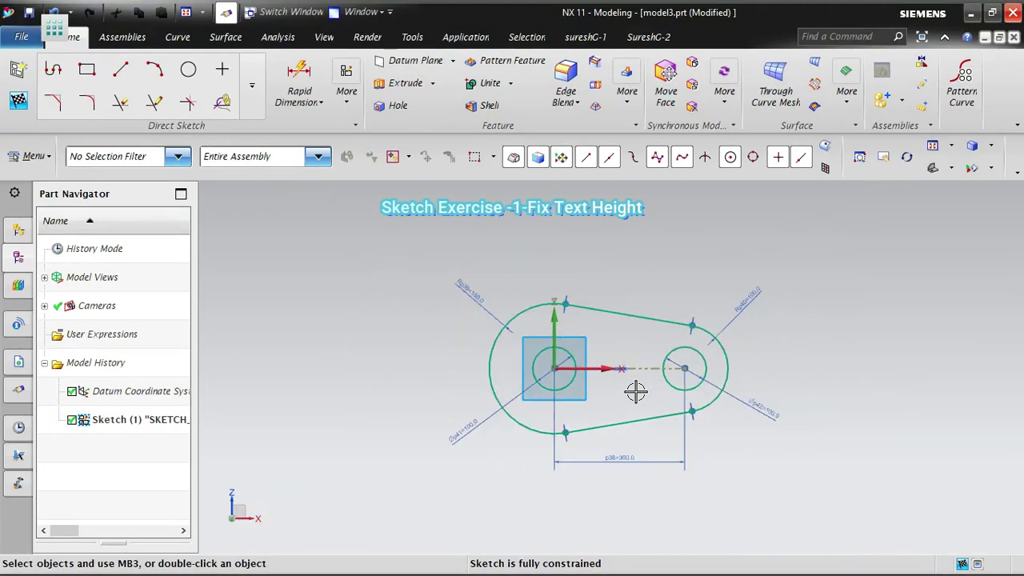
scroll(636, 390, "up", 3)
scroll(636, 391, "down", 2)
scroll(636, 391, "up", 1)
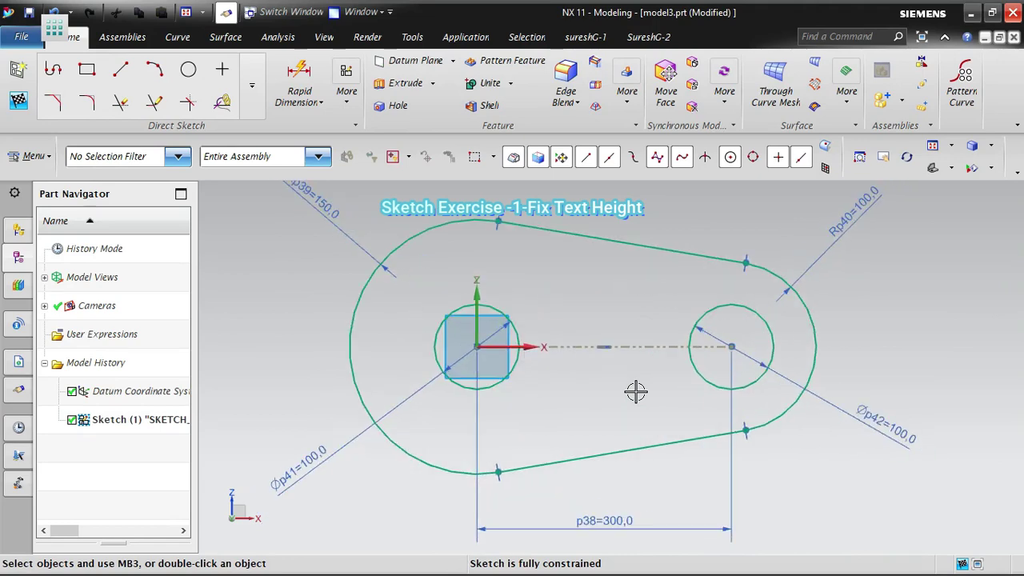
scroll(636, 391, "down", 1)
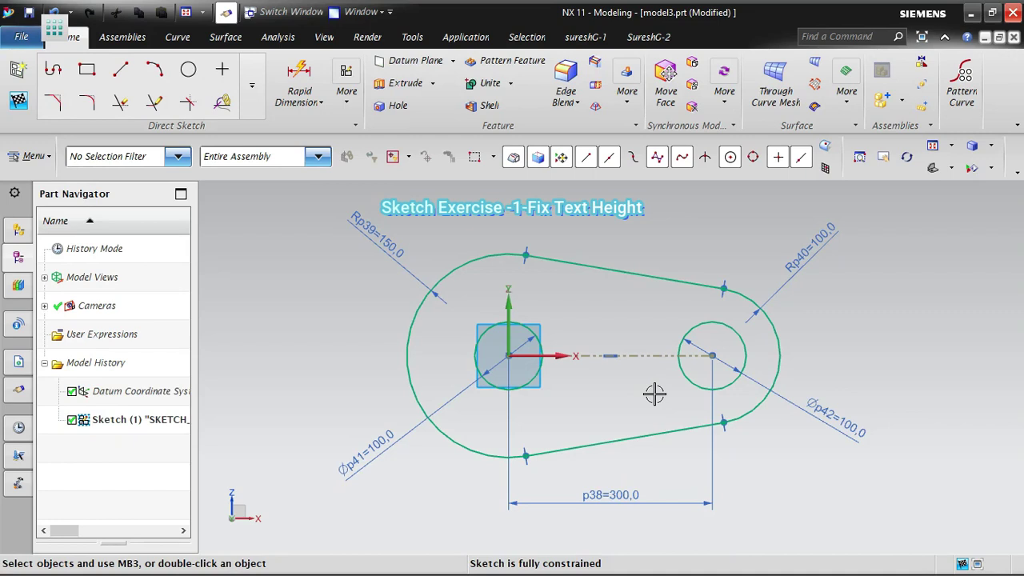
scroll(654, 392, "up", 1)
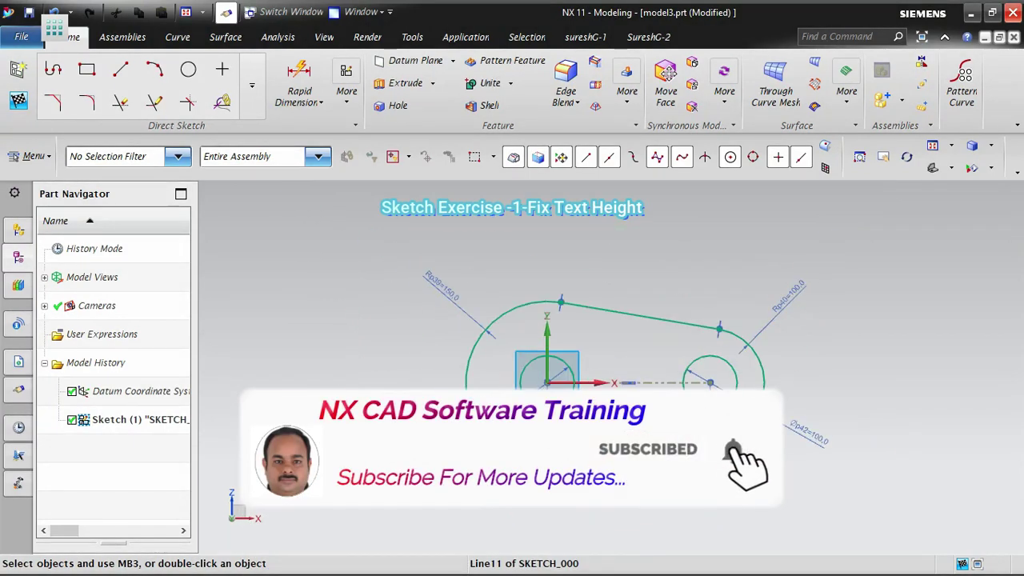
scroll(674, 447, "down", 1)
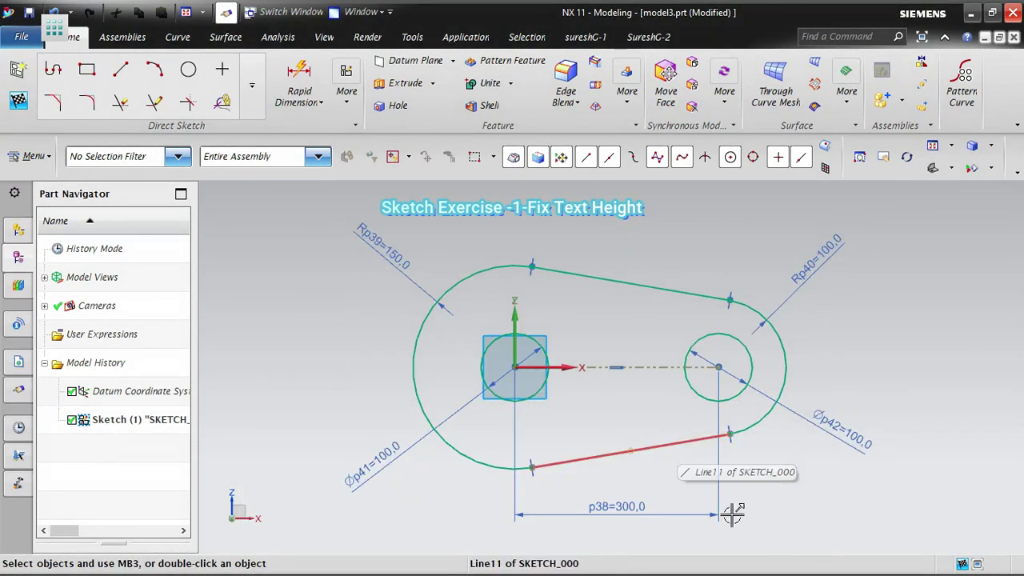
right_click(711, 224)
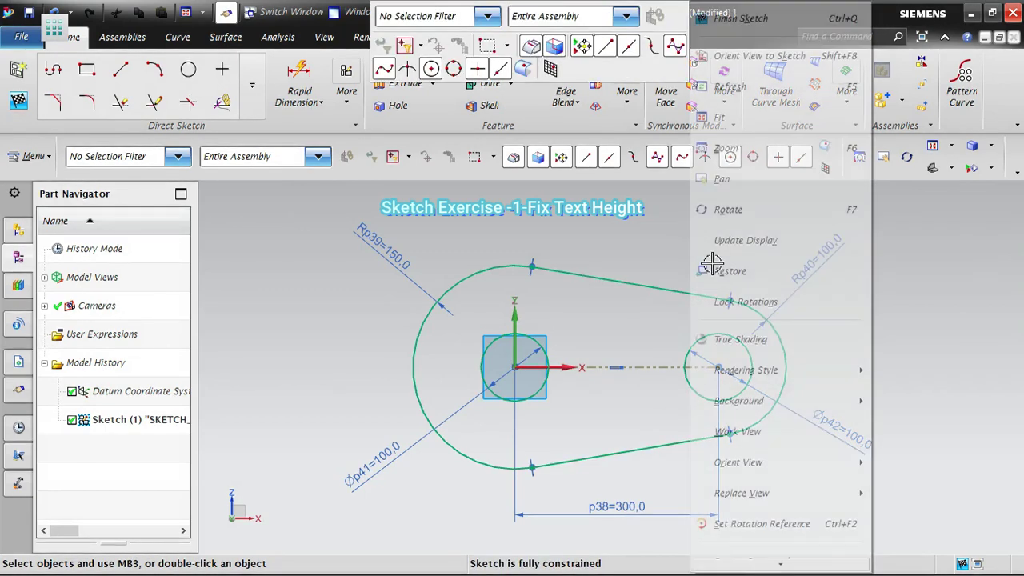
left_click(741, 125)
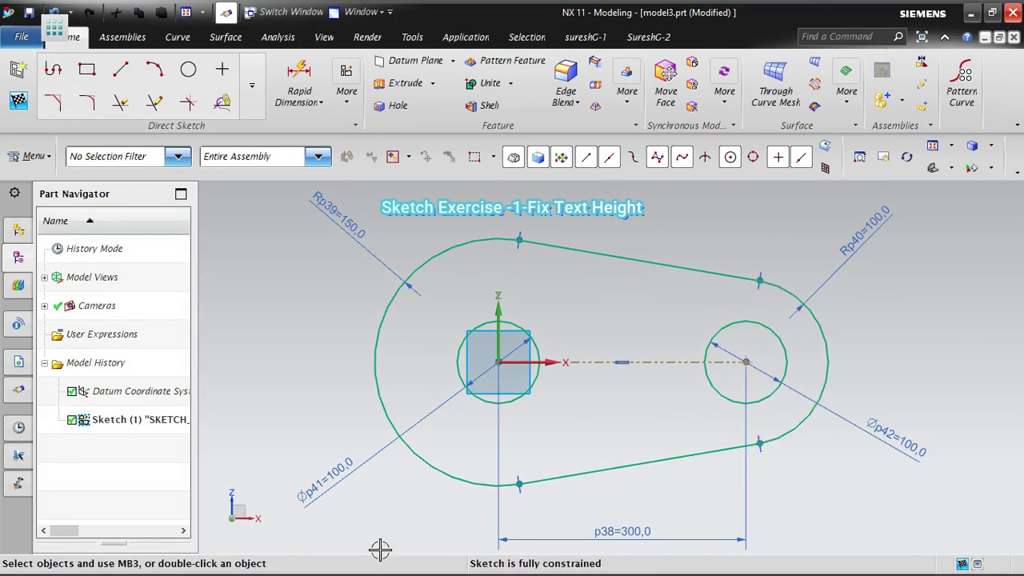
left_click(120, 419)
right_click(152, 428)
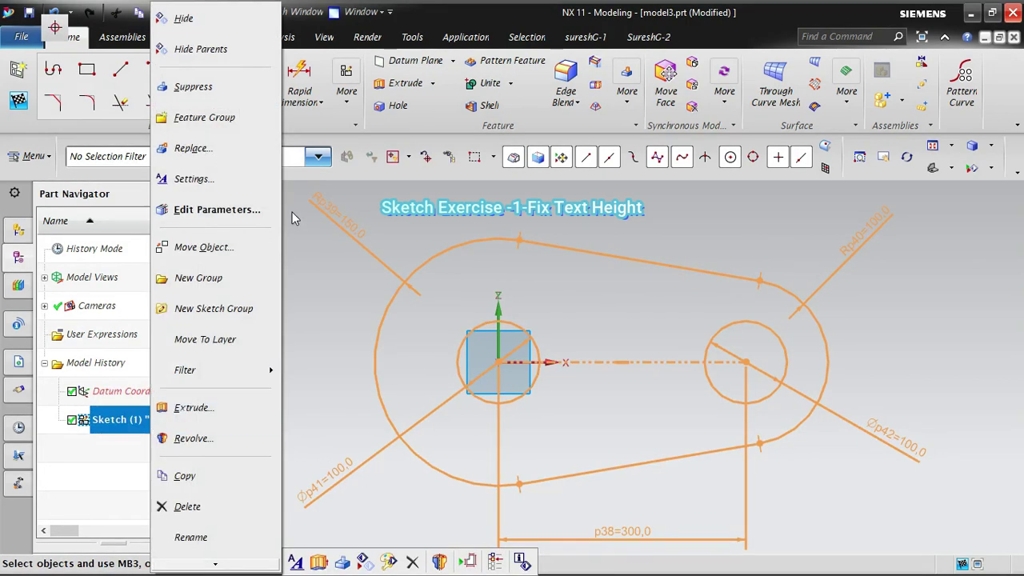
left_click(529, 225)
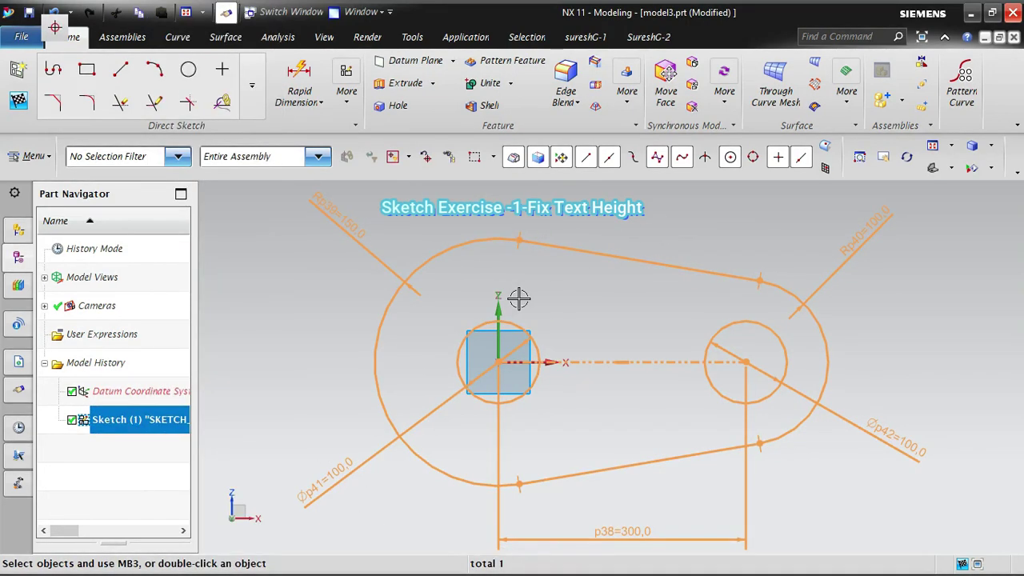
key("Escape")
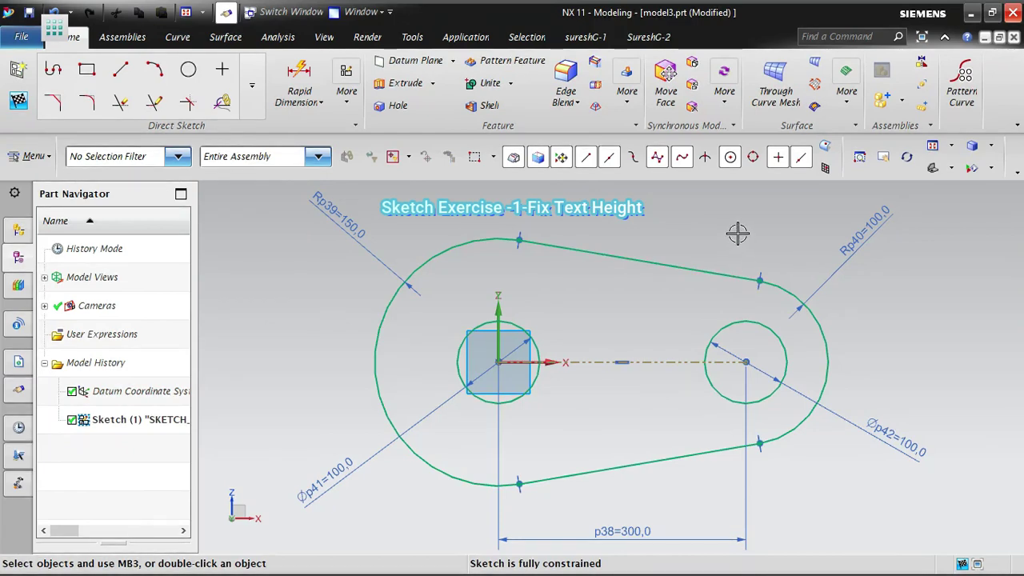
Move the radius dimensions of both end arcs and the diameter dimensions of both holes closer to the profile
right_click(738, 240)
left_click(797, 124)
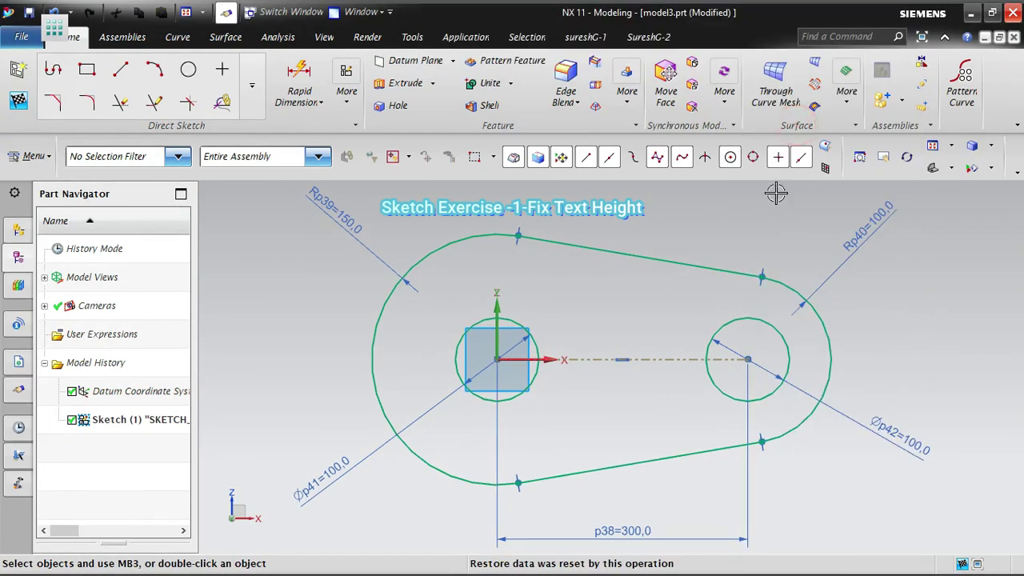
left_click_drag(864, 232, 840, 252)
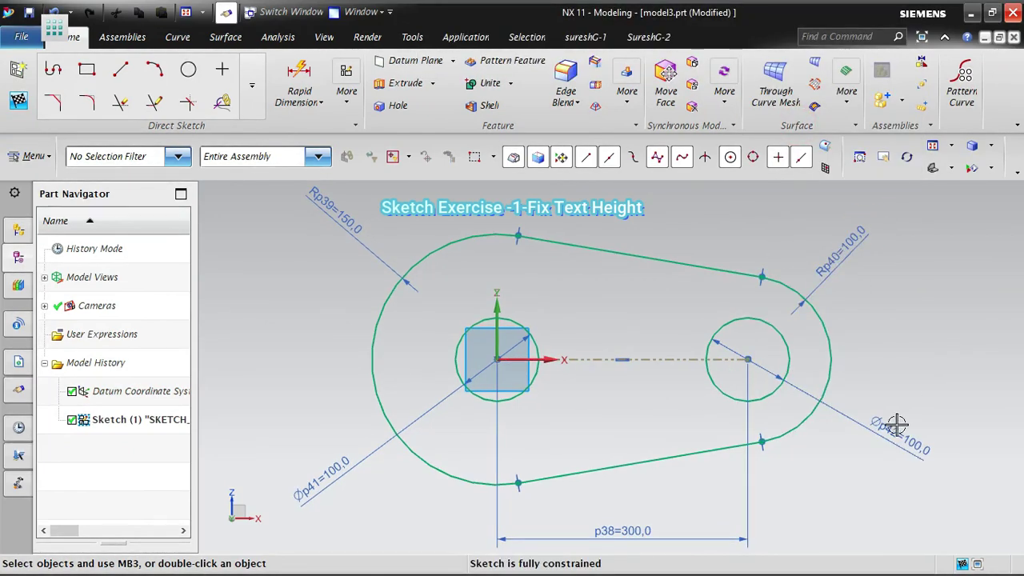
left_click_drag(893, 432, 865, 420)
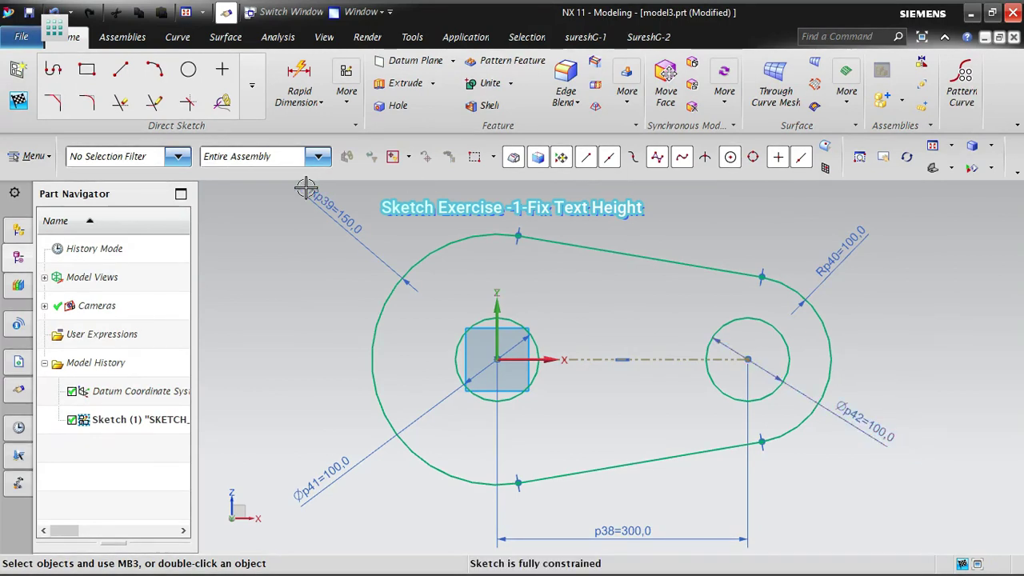
left_click_drag(314, 199, 357, 216)
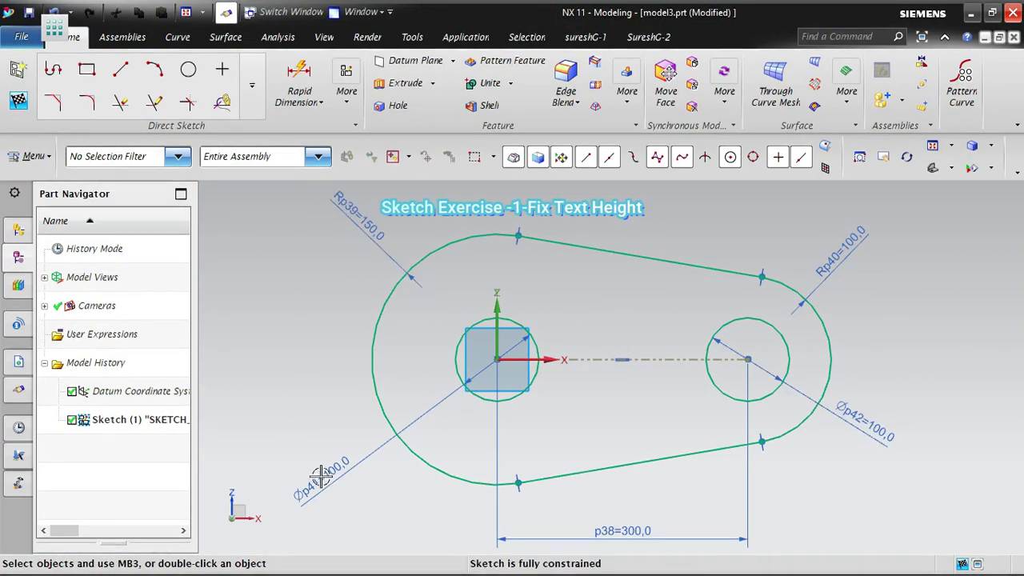
left_click_drag(322, 478, 347, 452)
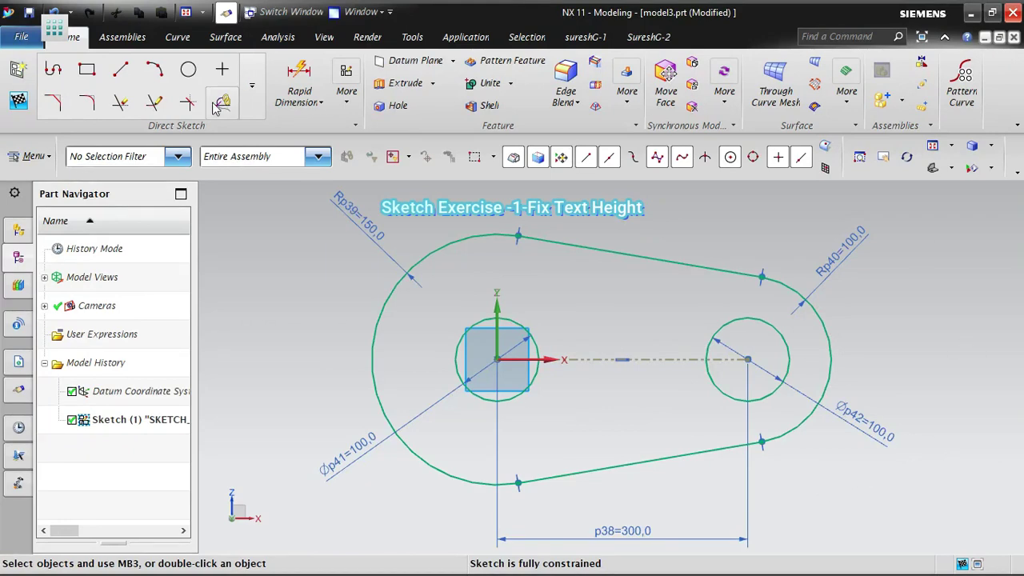
Finish the sketch and replace the current view with the Trimetric view
left_click(18, 101)
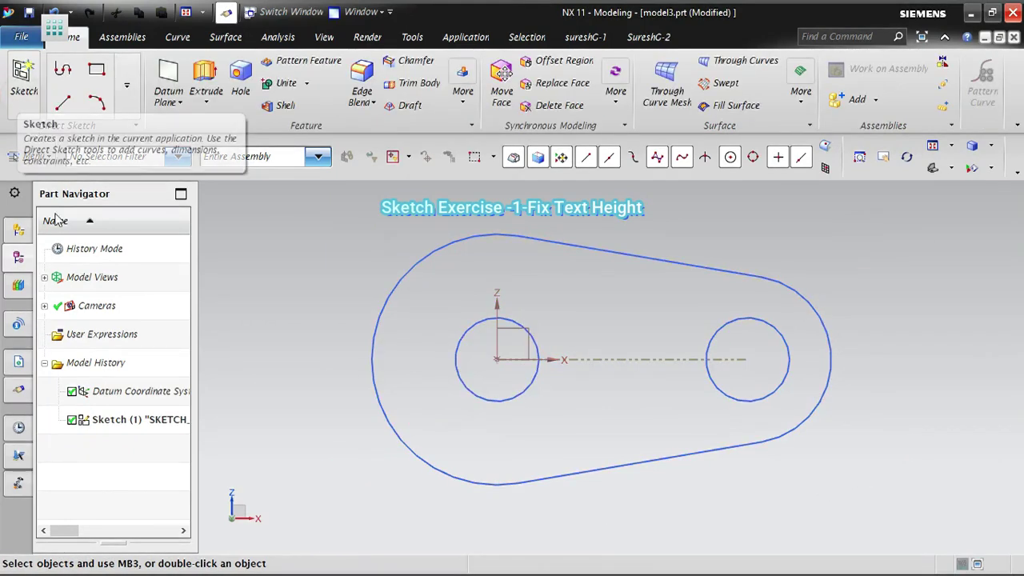
right_click(283, 265)
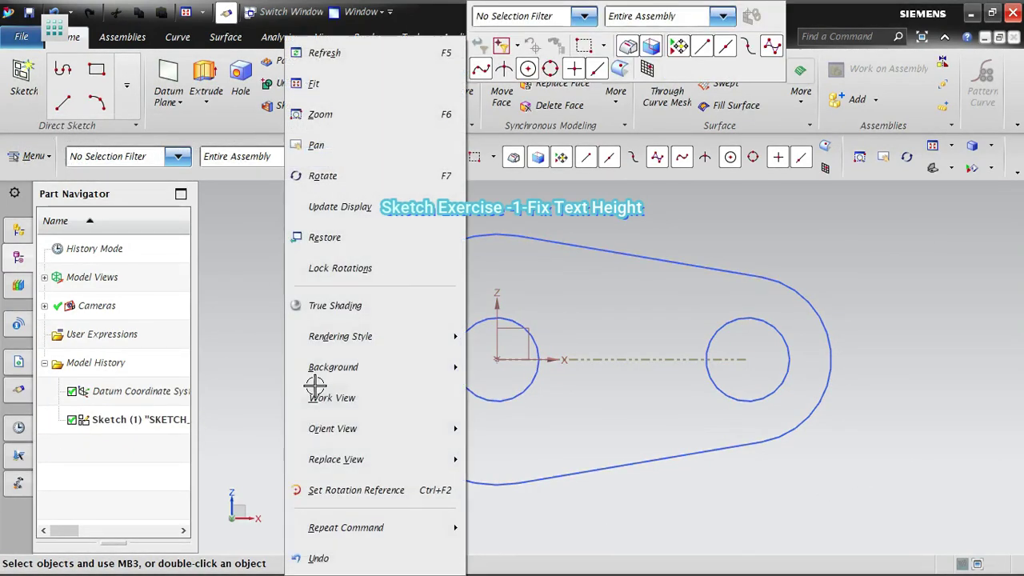
left_click(336, 459)
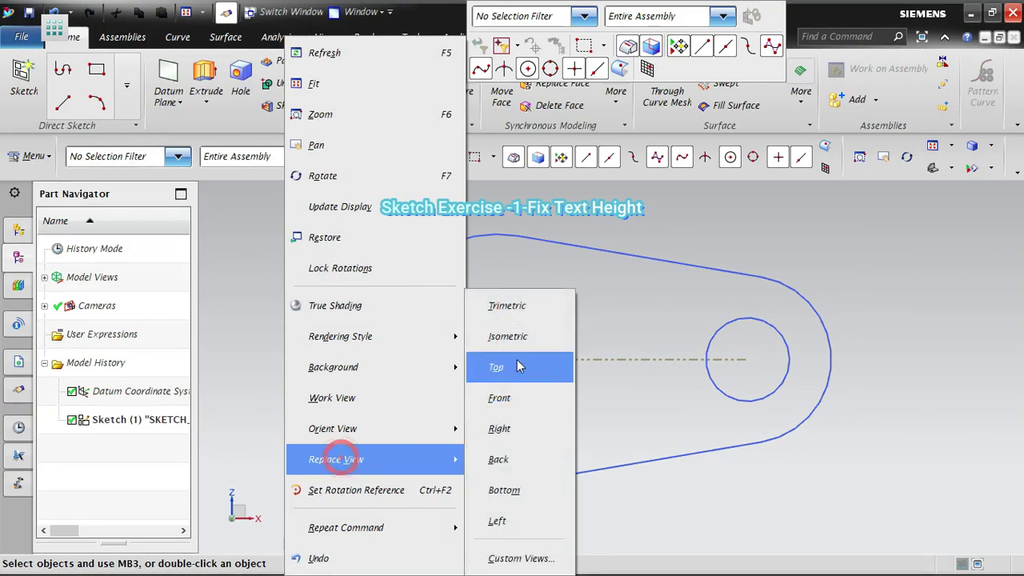
left_click(538, 314)
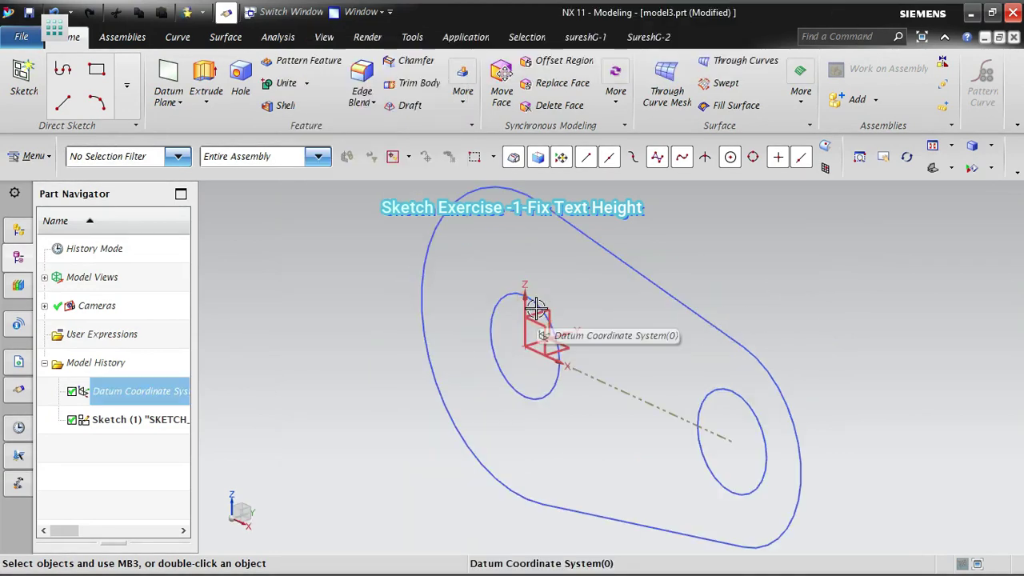
Reopen the sketch for editing and move the 300 mm centre-distance dimension up closer to the profile
double_click(145, 422)
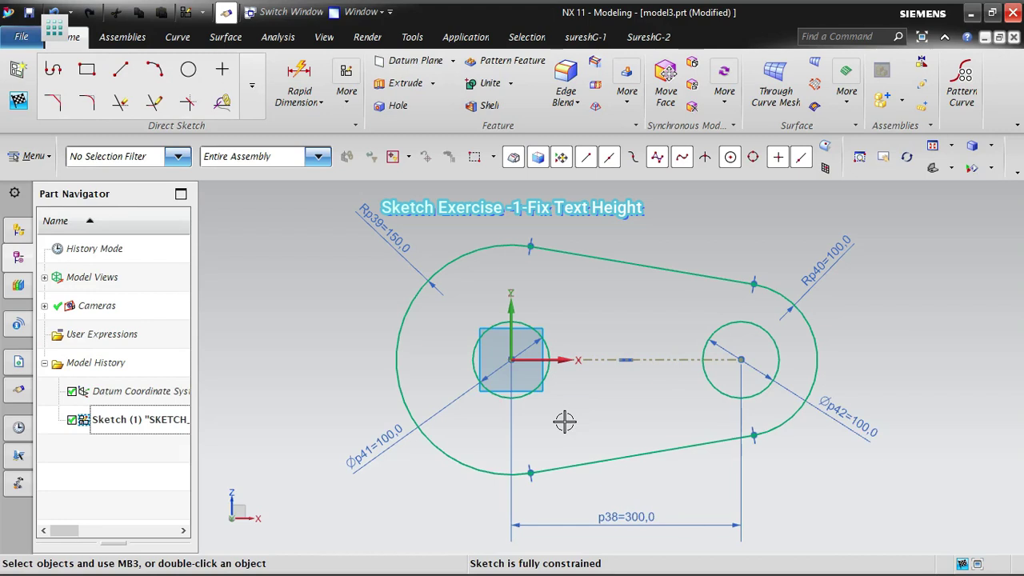
scroll(597, 420, "up", 4)
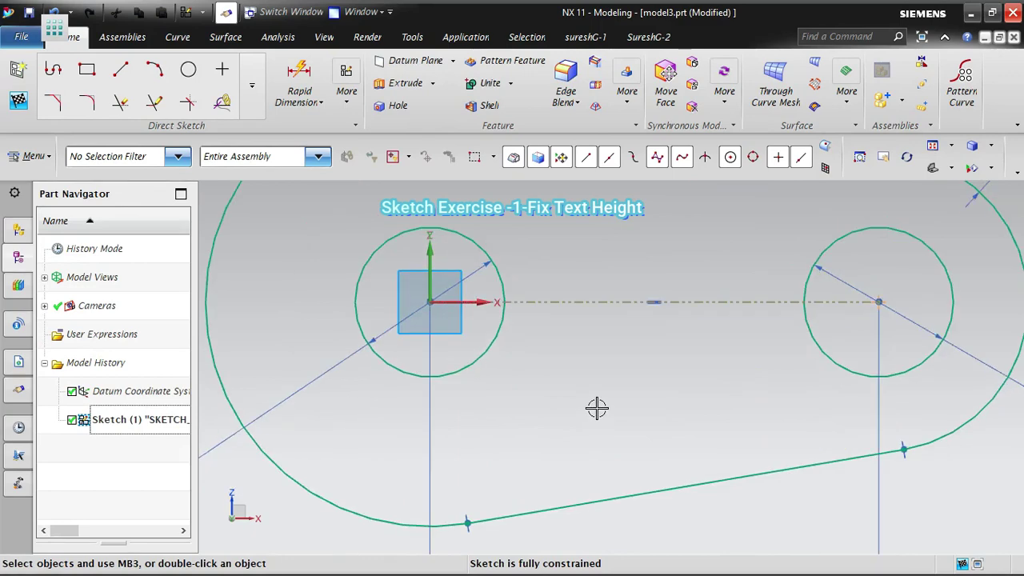
scroll(597, 408, "down", 4)
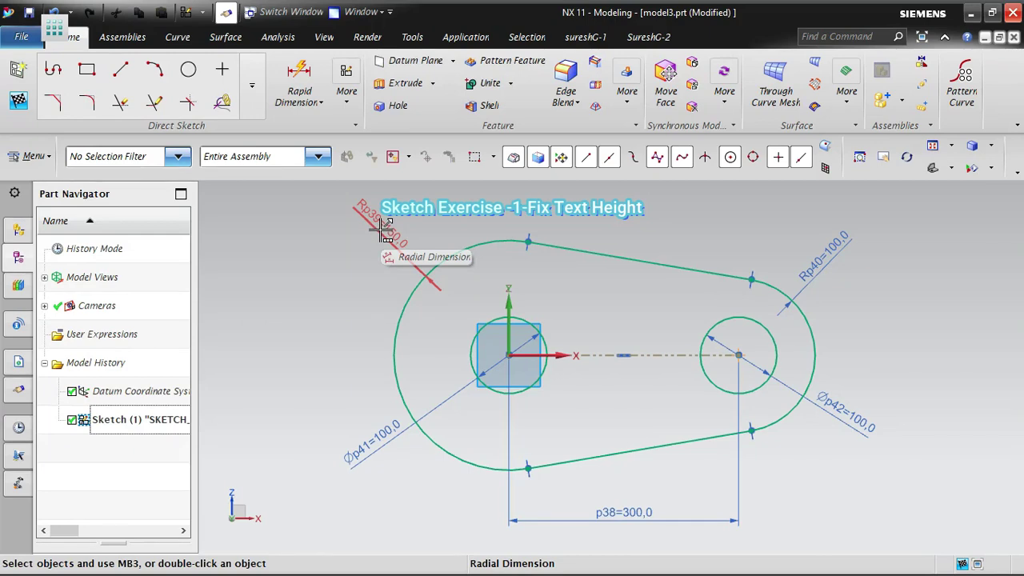
right_click(296, 295)
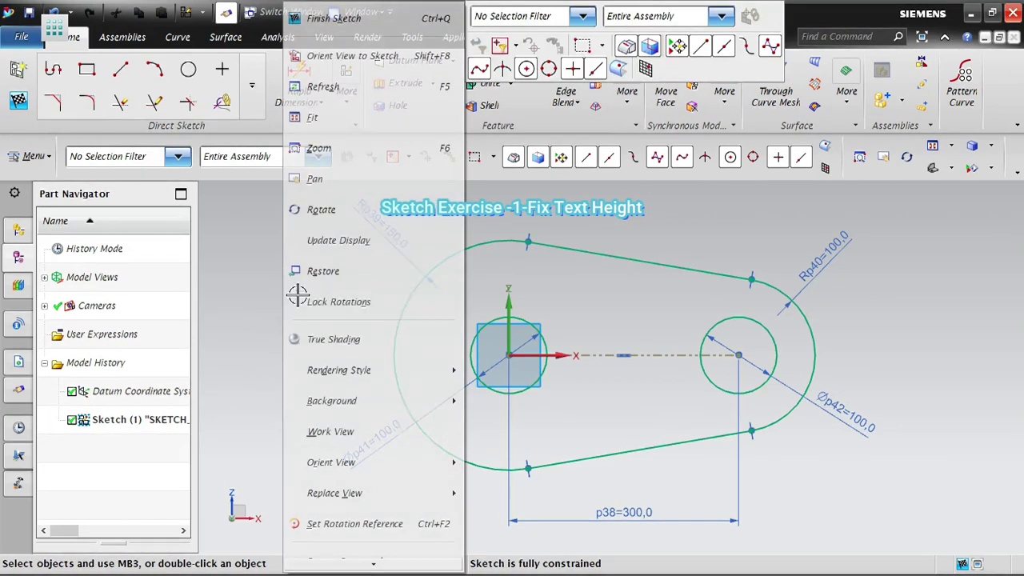
left_click(311, 117)
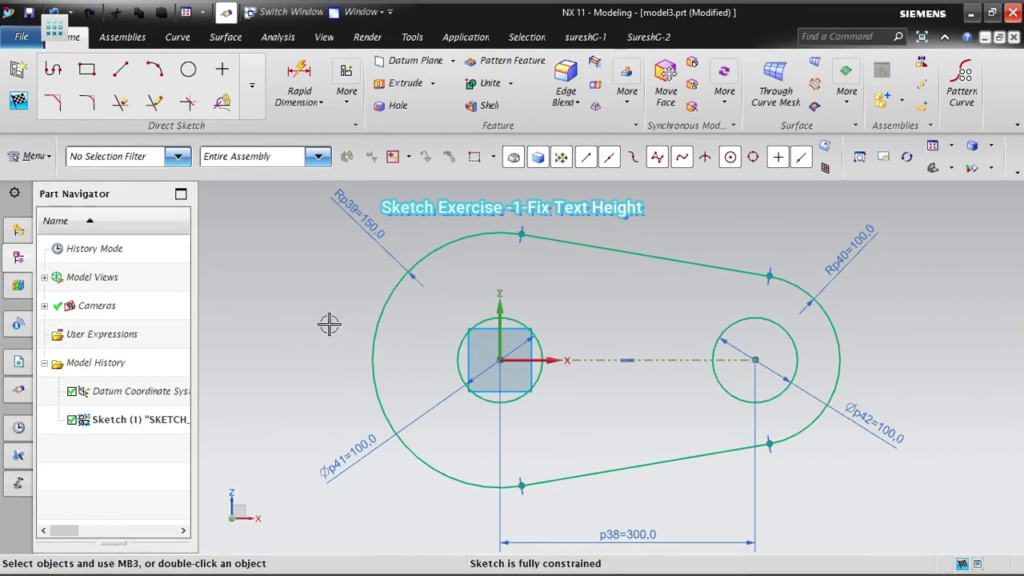
left_click_drag(628, 532, 632, 510)
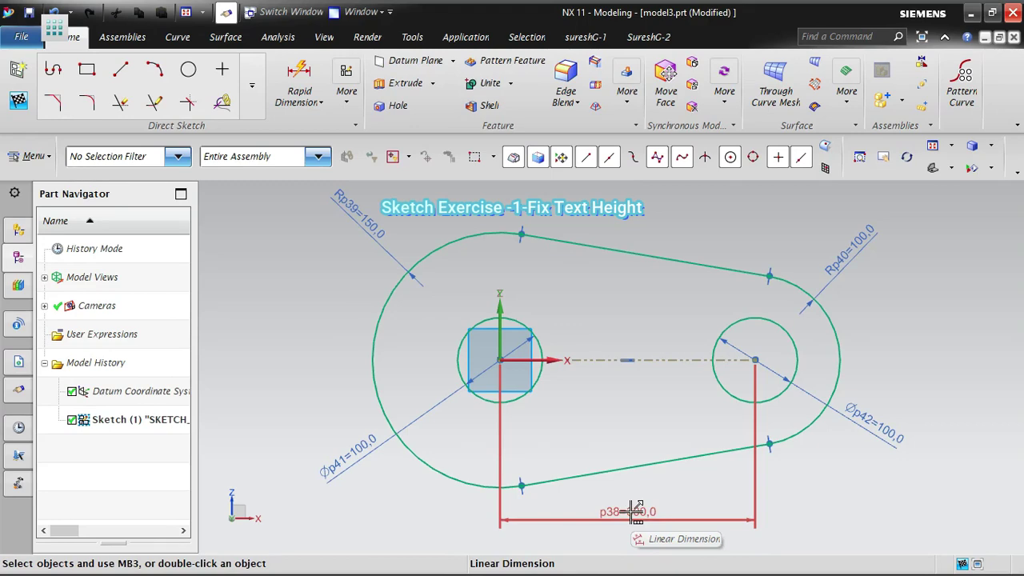
Turn off Fixed Text Height on Screen in the sketch's settings and apply the change
left_click(148, 421)
right_click(148, 422)
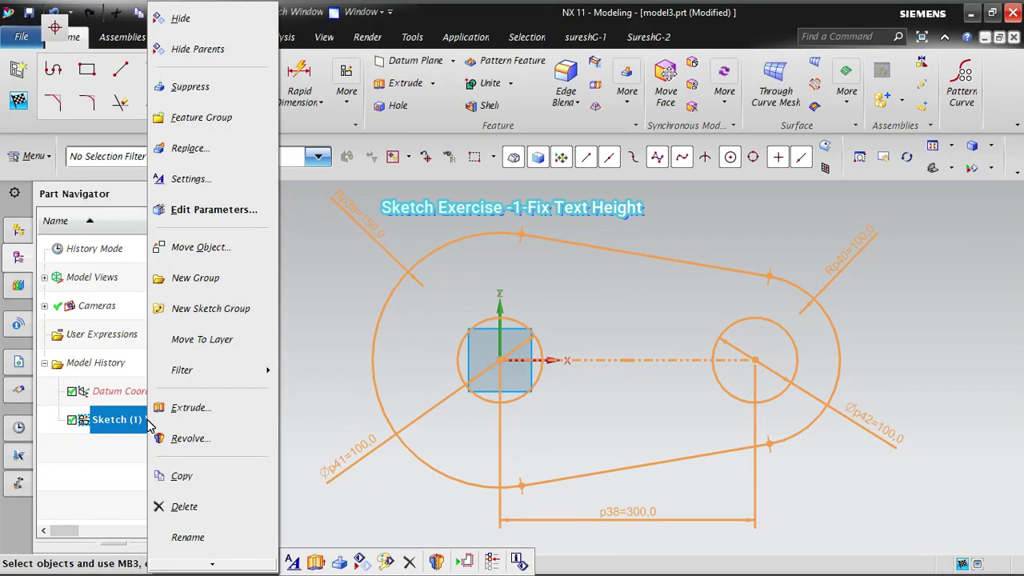
left_click(225, 177)
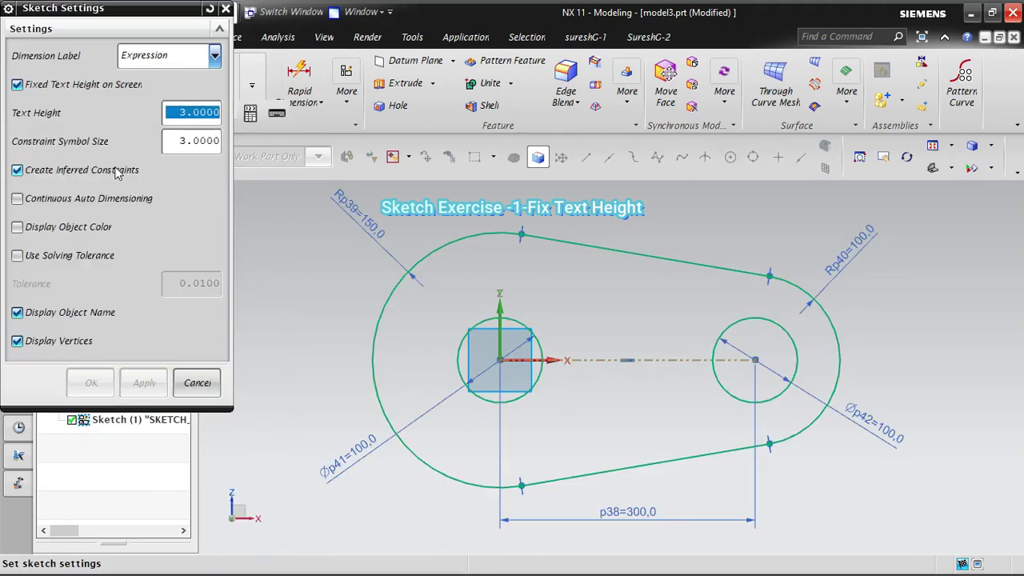
left_click(17, 85)
left_click(108, 387)
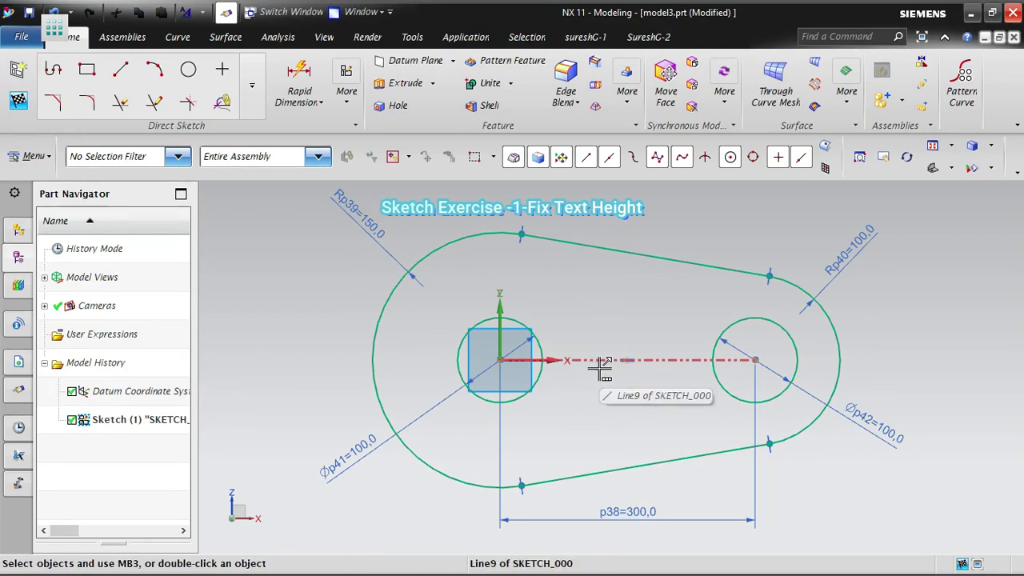
Examine how the dimension text size responds at different zoom levels, and fit the whole sketch in view again
scroll(610, 340, "down", 4)
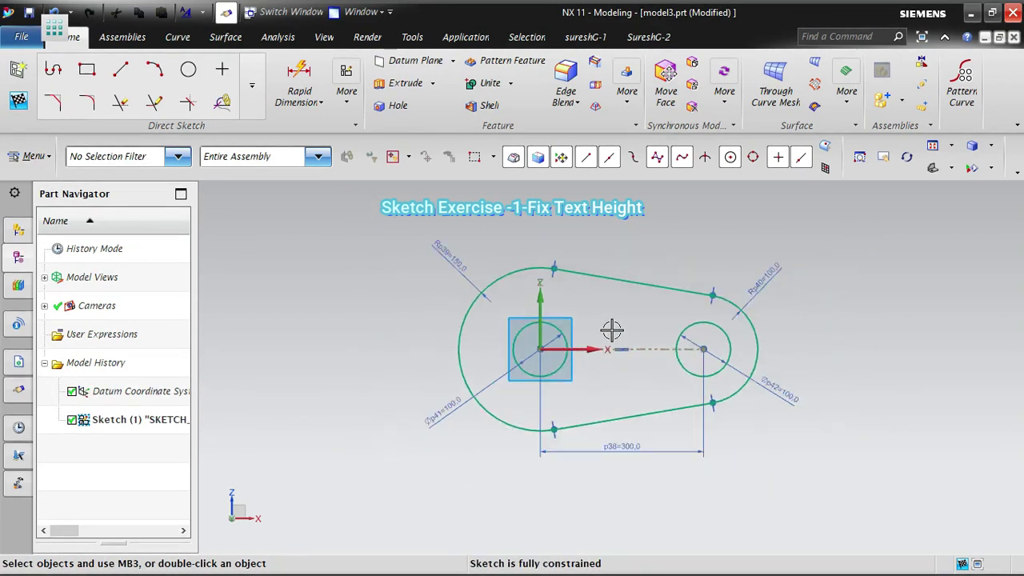
scroll(612, 344, "up", 4)
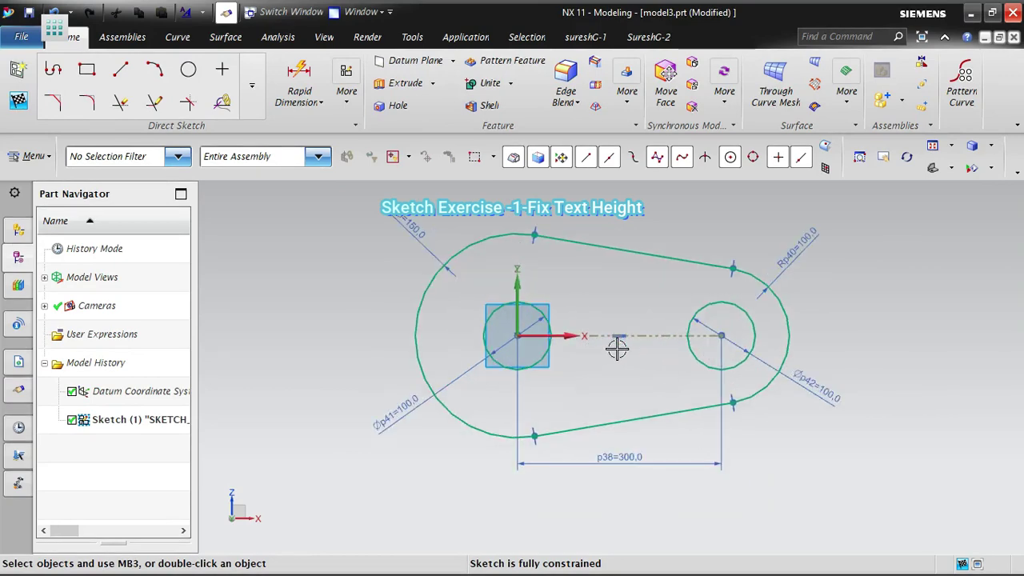
scroll(604, 362, "down", 4)
scroll(605, 376, "up", 4)
scroll(606, 375, "down", 3)
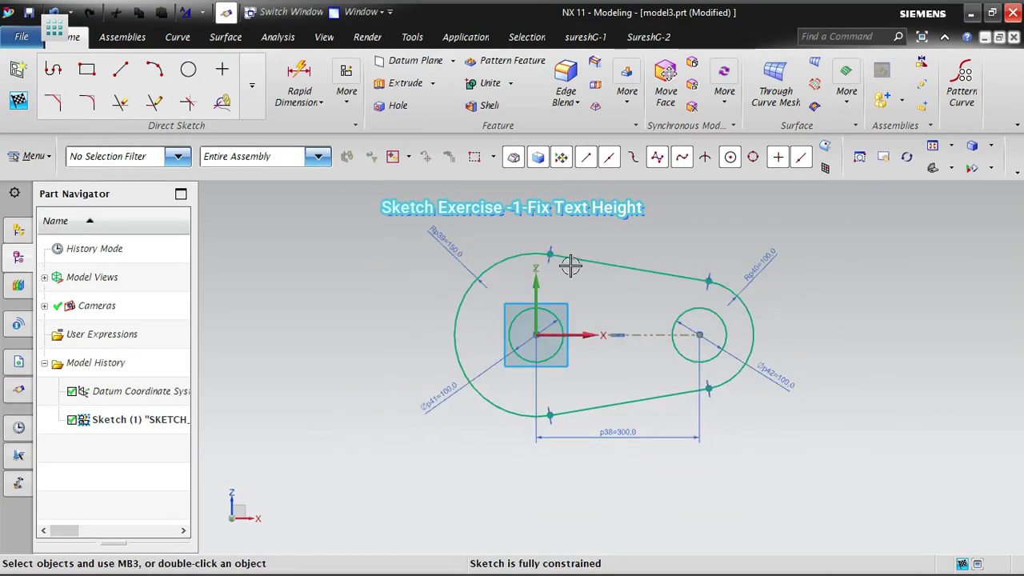
scroll(570, 258, "up", 2)
scroll(564, 268, "down", 2)
scroll(551, 306, "up", 2)
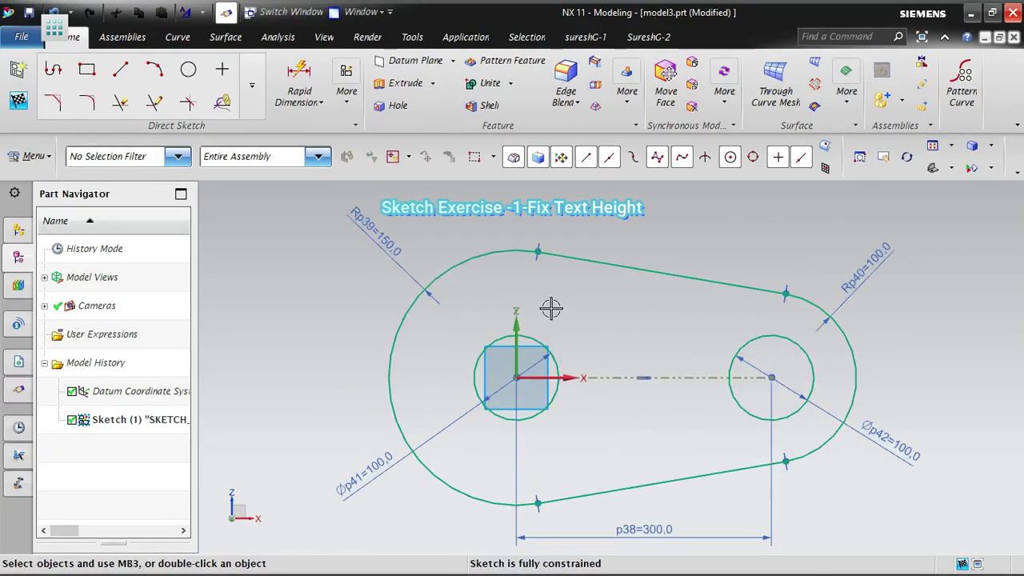
scroll(552, 305, "down", 1)
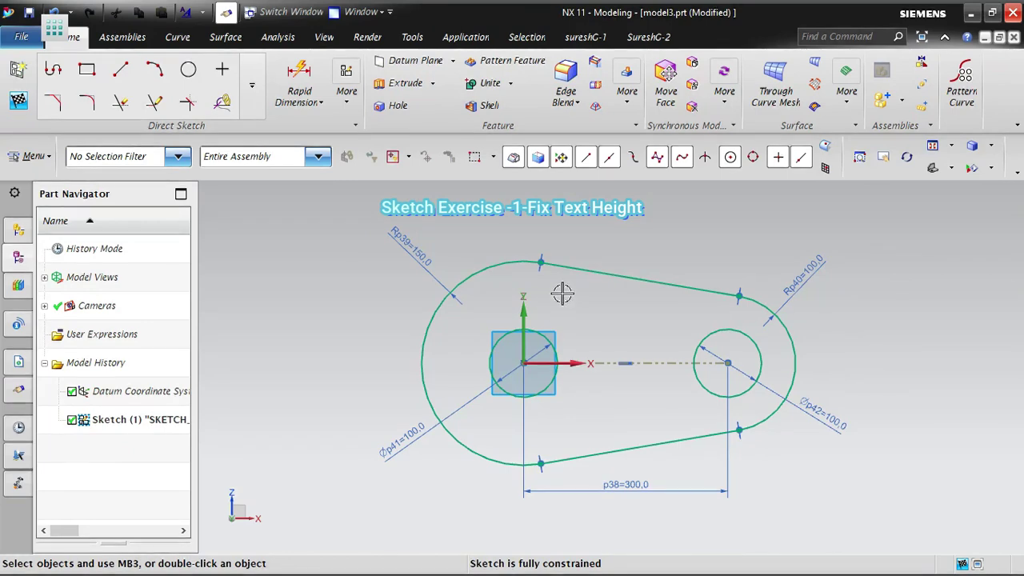
scroll(565, 285, "down", 1)
scroll(567, 286, "up", 1)
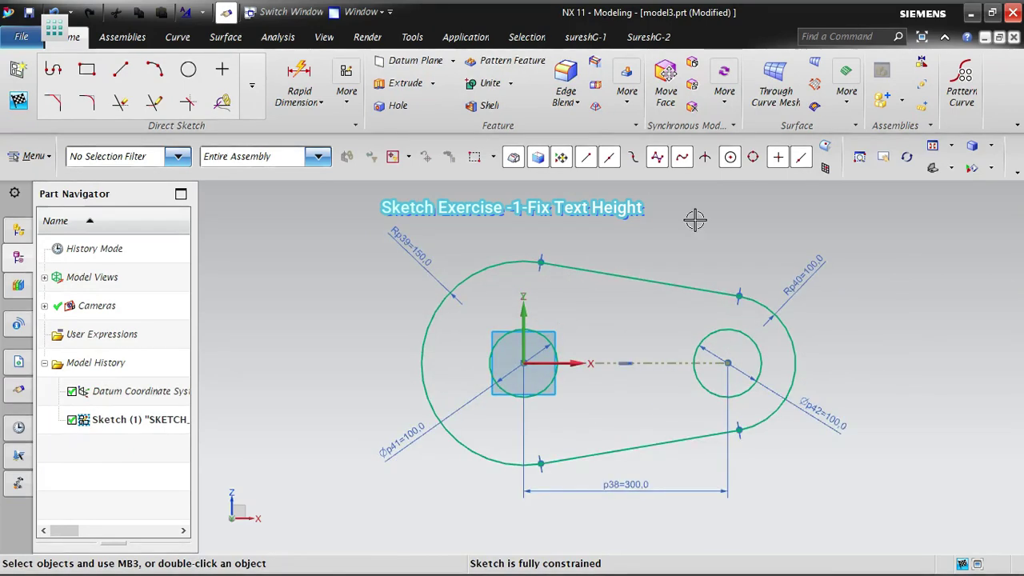
right_click(747, 187)
left_click(794, 125)
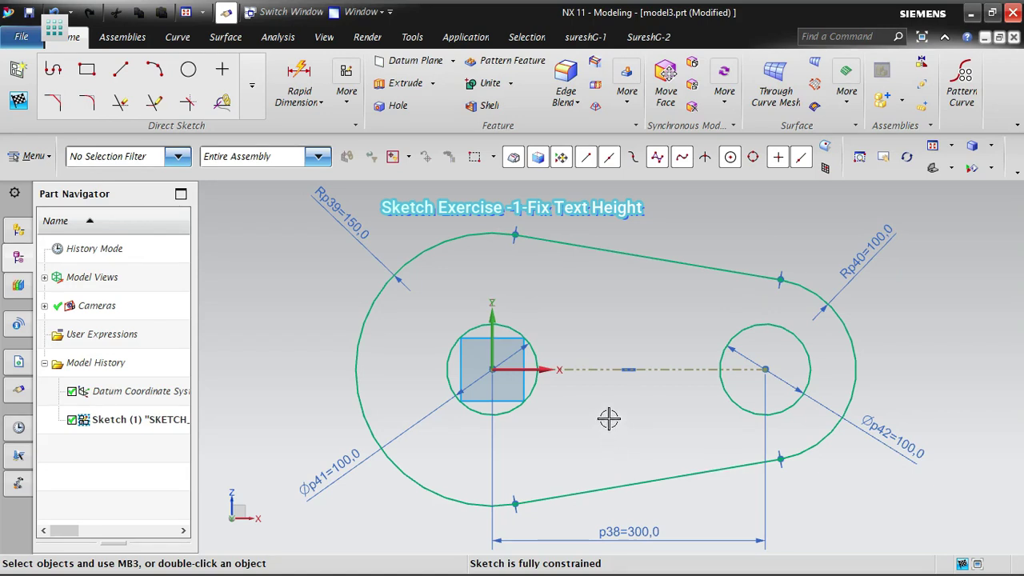
scroll(575, 364, "down", 4)
scroll(572, 362, "up", 2)
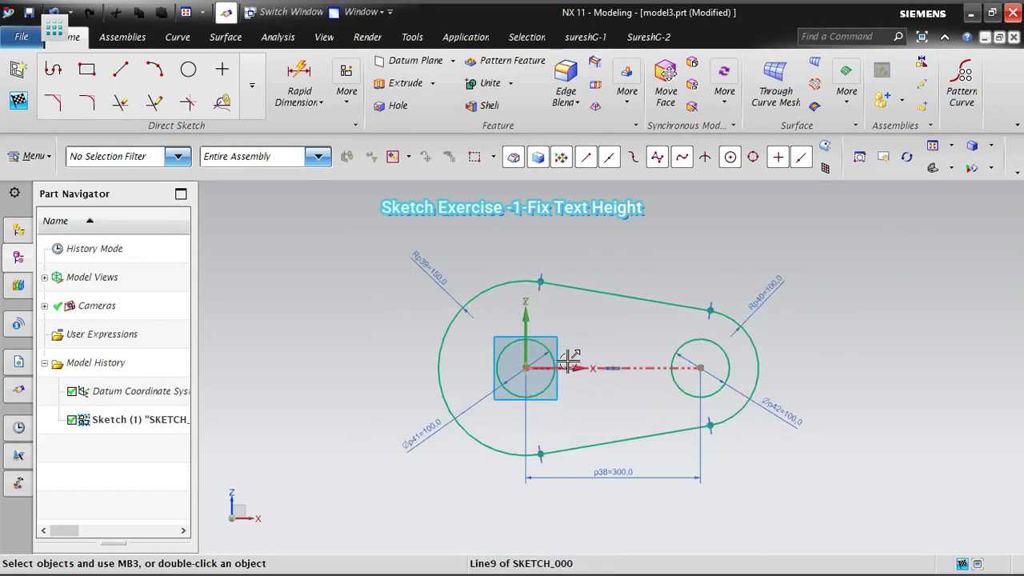
scroll(575, 361, "up", 2)
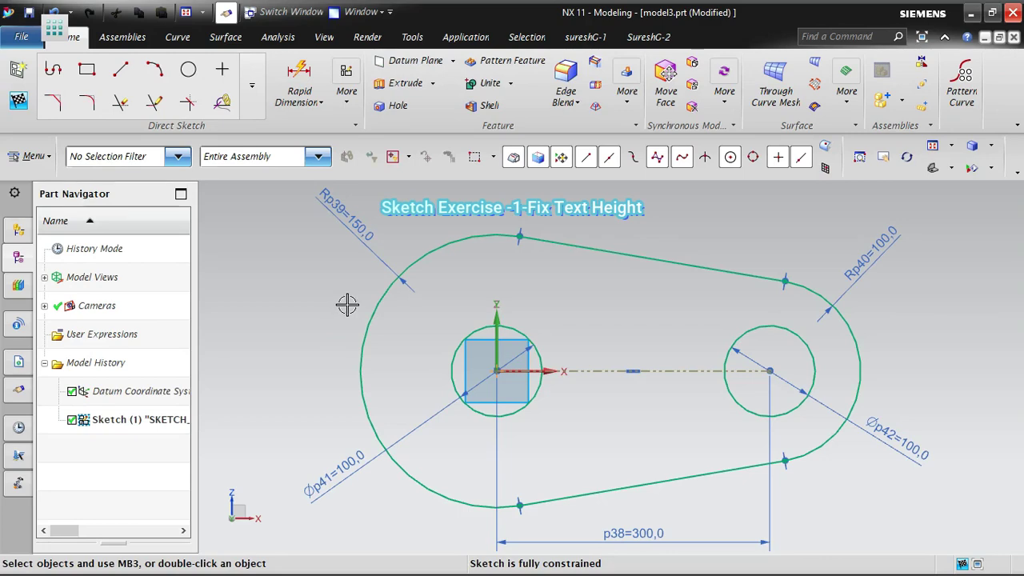
scroll(393, 293, "down", 3)
scroll(393, 293, "up", 2)
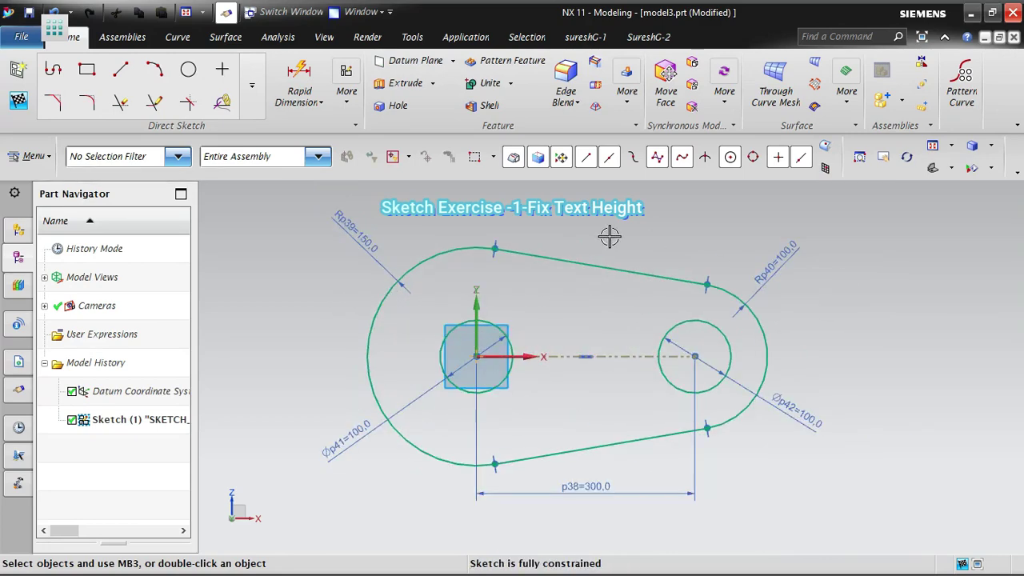
right_click(632, 228)
left_click(664, 115)
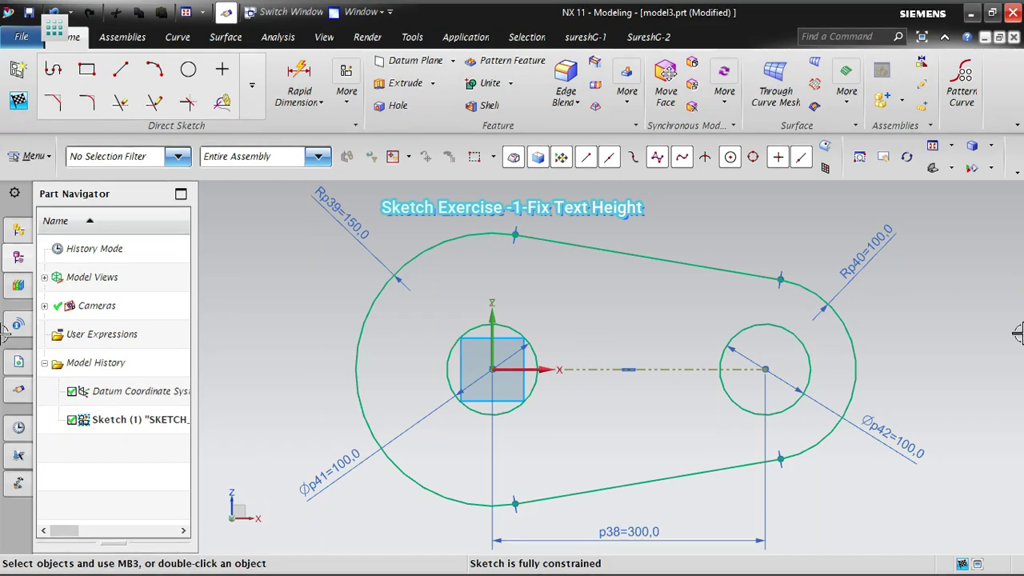
Turn on Fixed Text Height on Screen in the sketch's settings and confirm the change
right_click(138, 423)
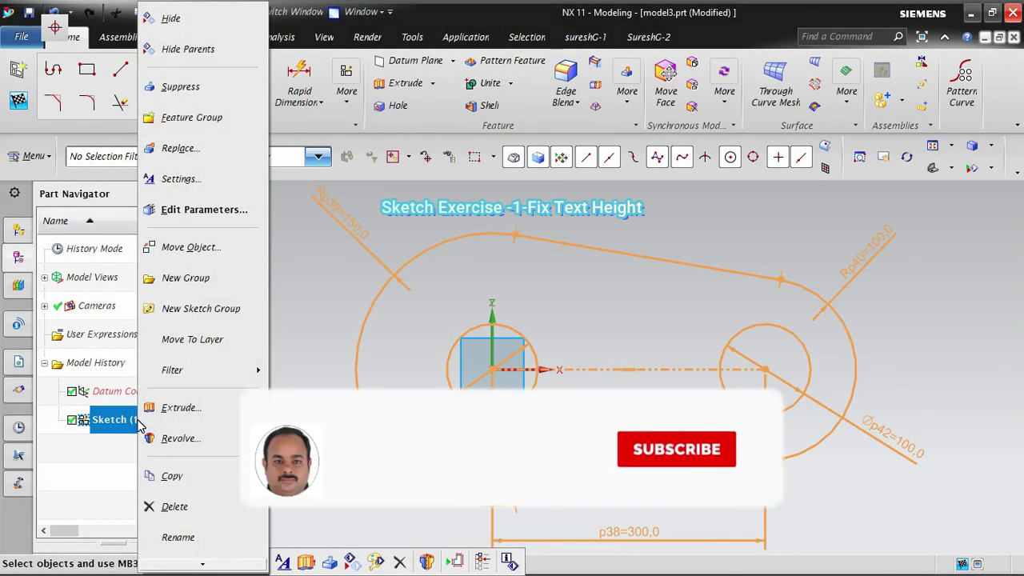
left_click(199, 181)
left_click(39, 87)
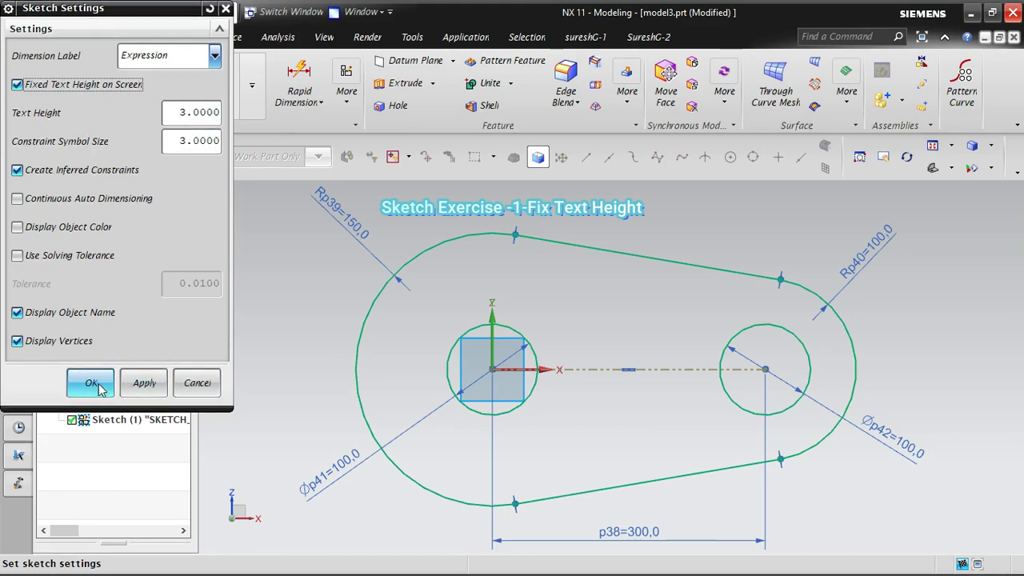
left_click(93, 383)
Examine the dimension text size at several zoom levels with fixed text height enabled, and fit the whole sketch in view
scroll(548, 286, "down", 3)
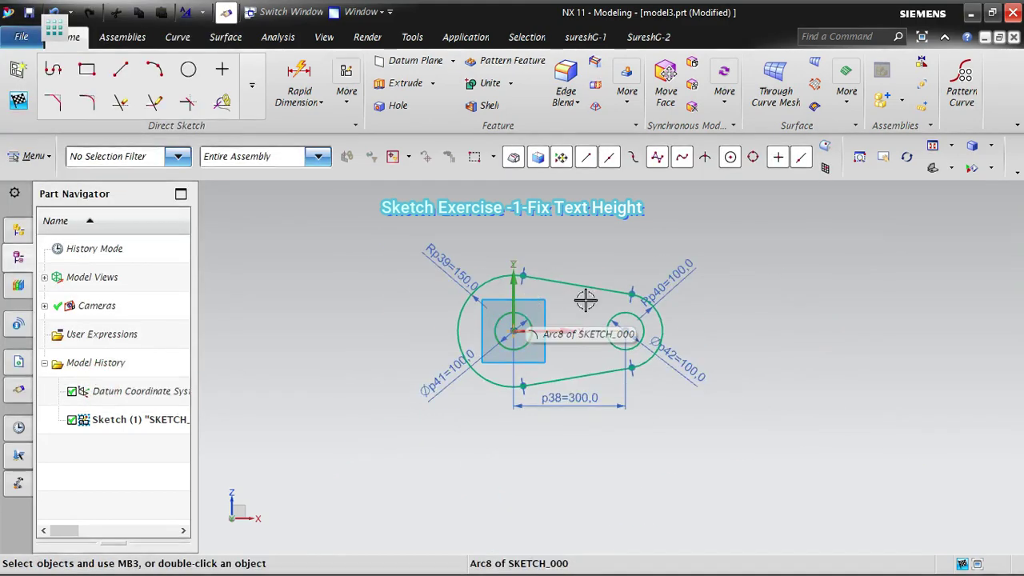
scroll(585, 299, "down", 3)
scroll(616, 294, "up", 4)
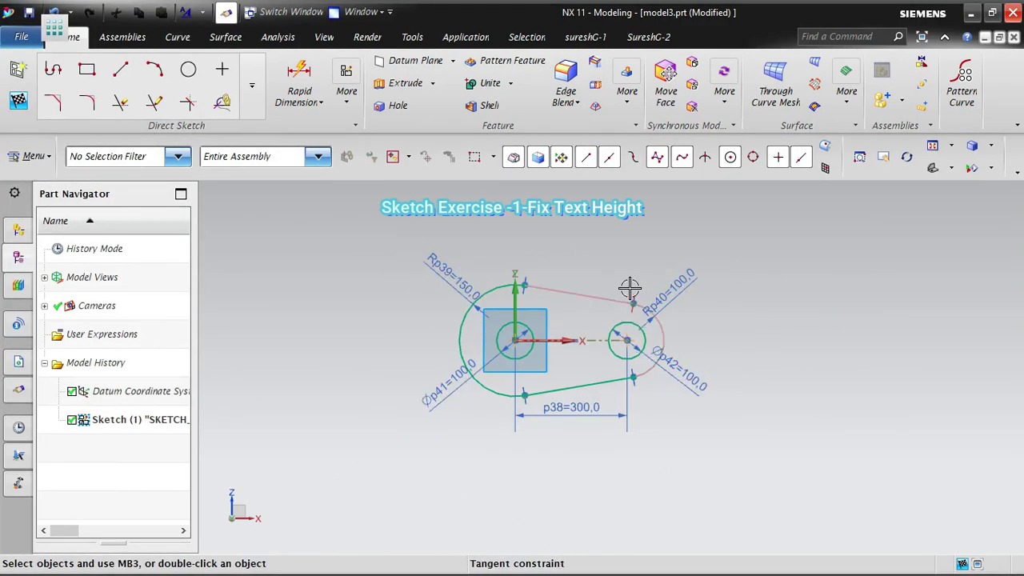
scroll(629, 288, "up", 3)
scroll(628, 284, "down", 5)
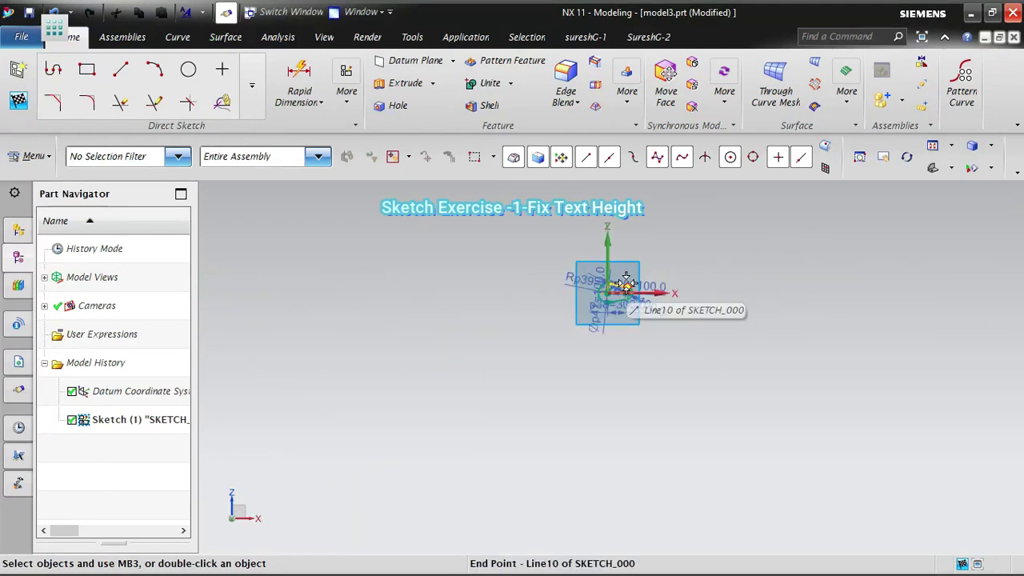
scroll(627, 282, "up", 2)
scroll(629, 280, "down", 2)
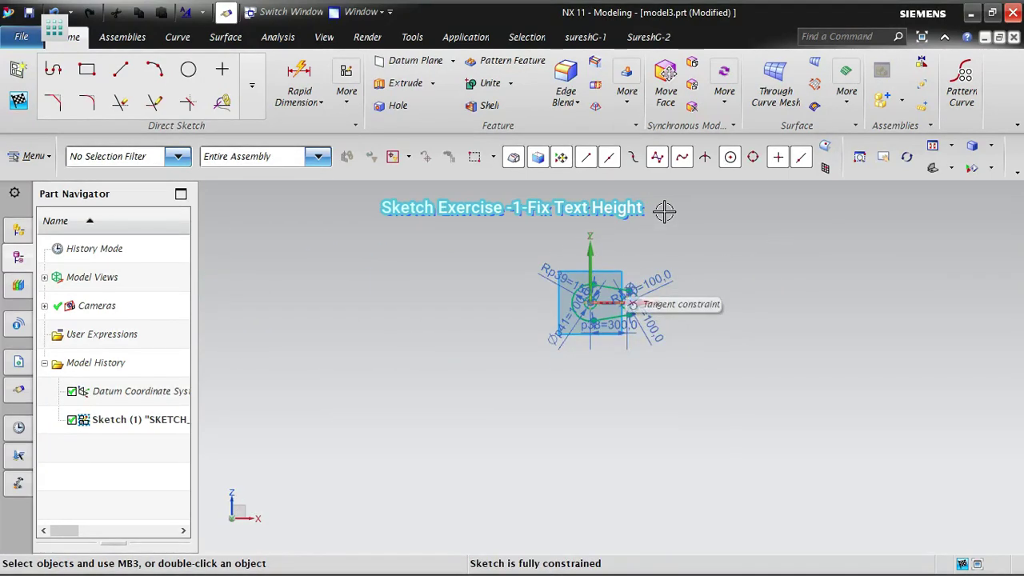
right_click(663, 206)
left_click(714, 118)
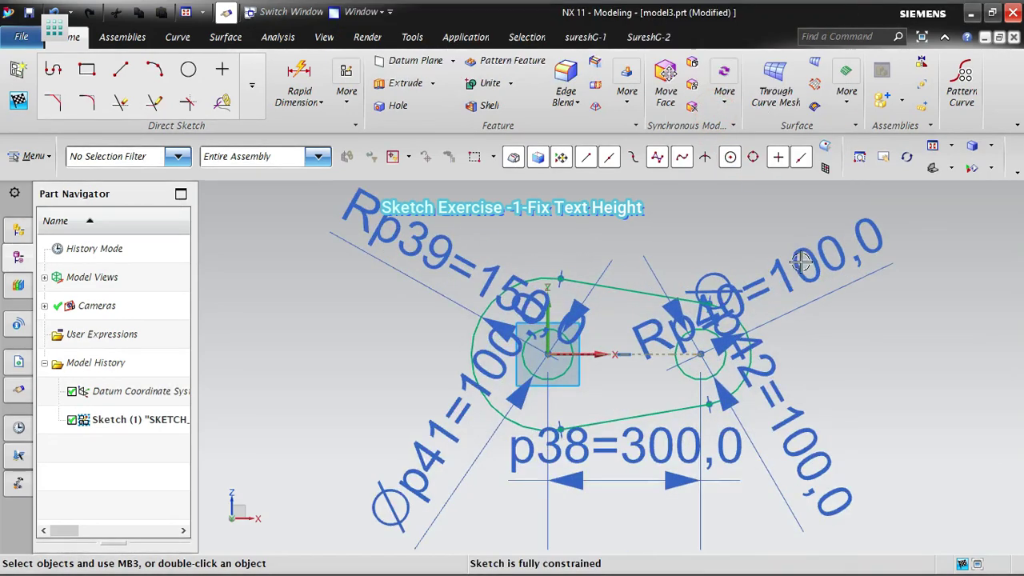
right_click(717, 242)
left_click(769, 153)
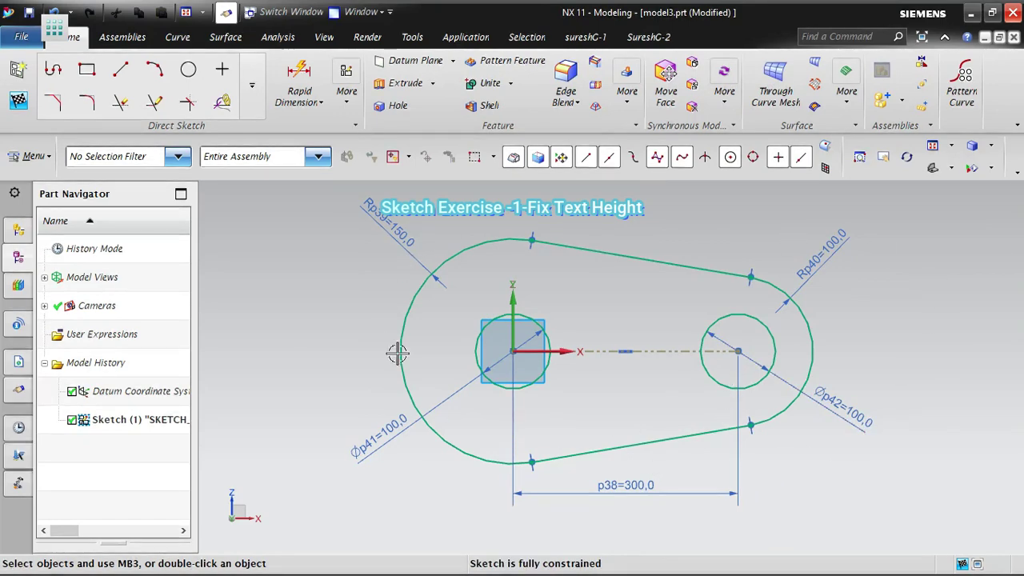
Turn off Fixed Text Height on Screen in the sketch's settings and check the dimension text while zooming
right_click(144, 428)
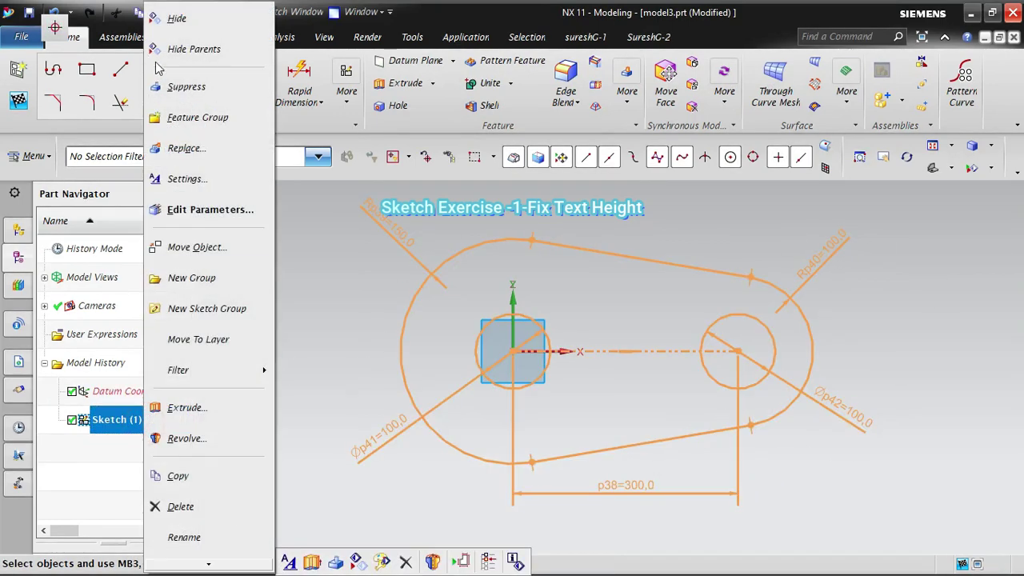
left_click(186, 180)
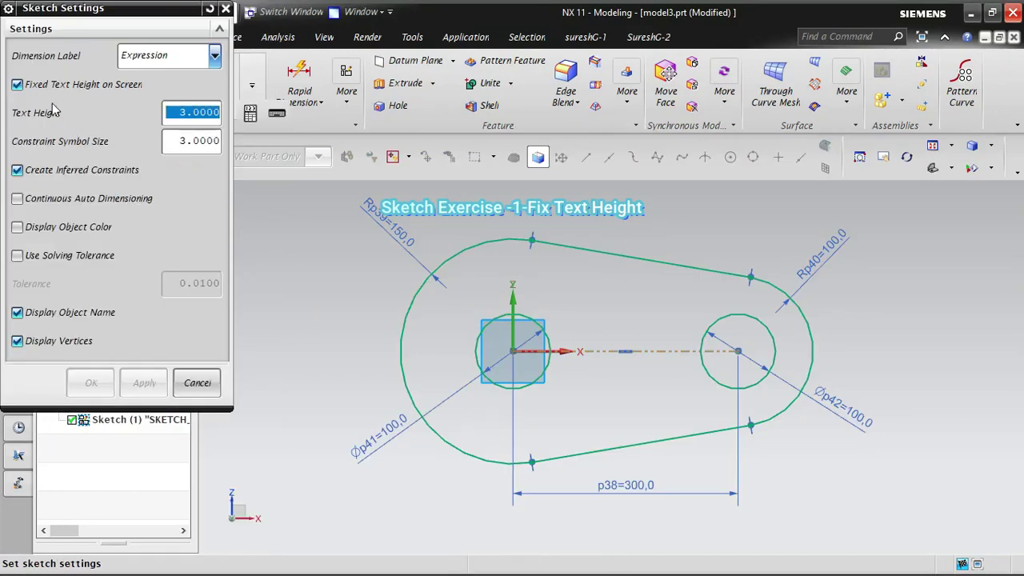
left_click(17, 84)
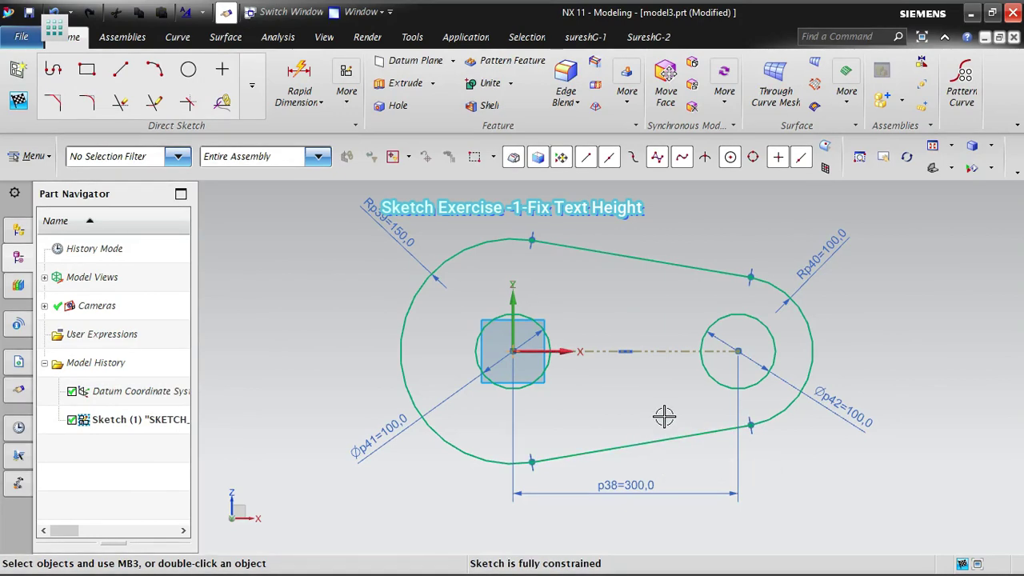
mouse_move(667, 388)
middle_mouse_down()
mouse_move(642, 406)
mouse_move(660, 392)
mouse_move(614, 373)
mouse_move(637, 384)
mouse_move(609, 391)
middle_mouse_up()
scroll(661, 393, "up", 3)
scroll(661, 392, "down", 3)
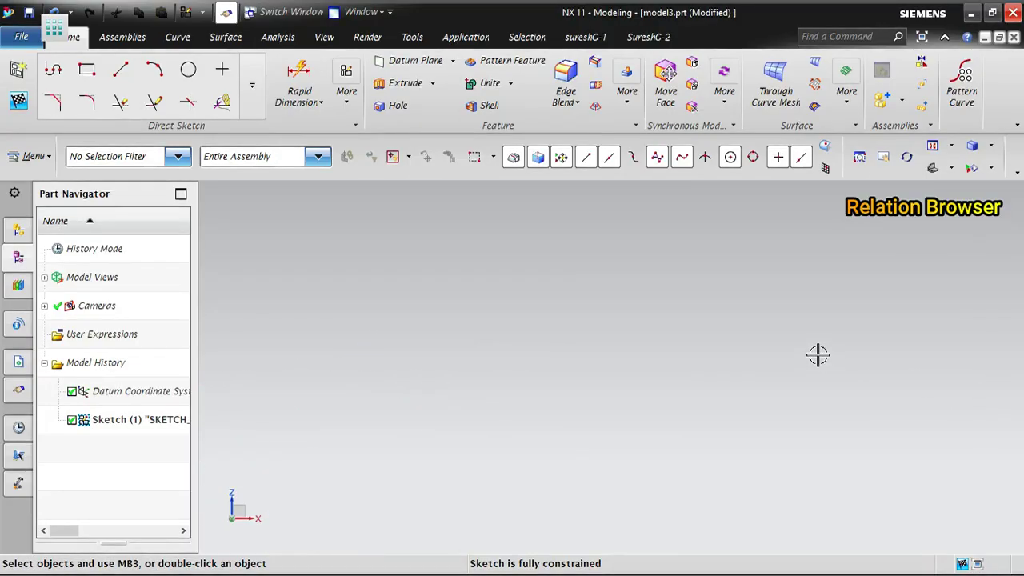
In an empty area away from the link profile, sketch a horizontal line and a vertical line running down from its right endpoint
scroll(704, 320, "down", 3)
scroll(715, 293, "up", 6)
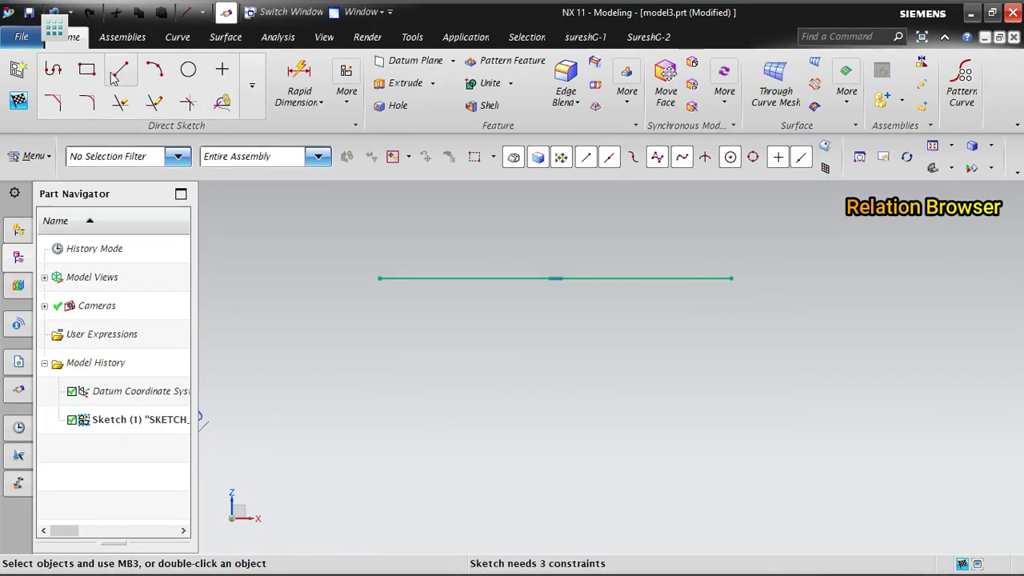
left_click(731, 278)
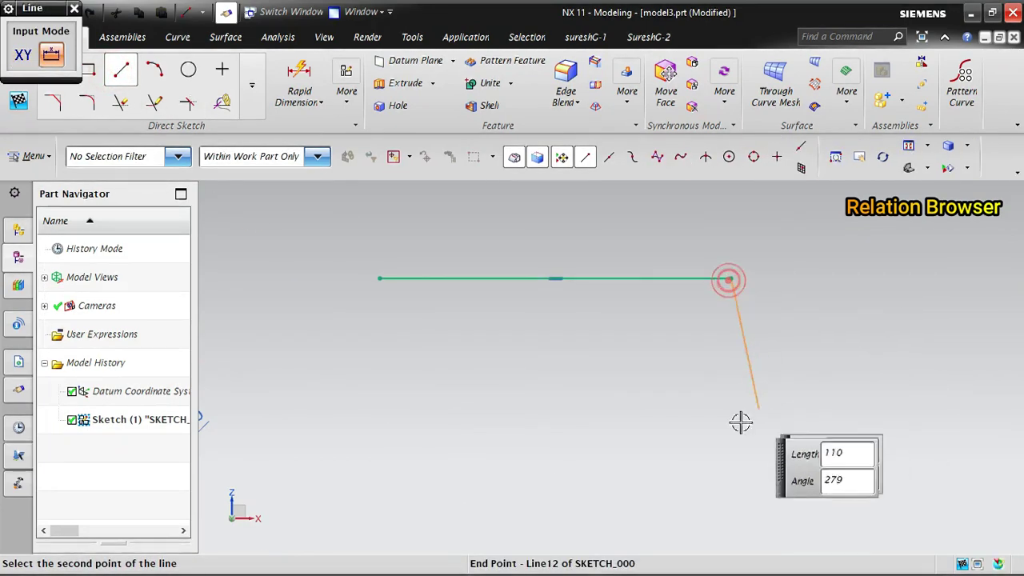
left_click(730, 447)
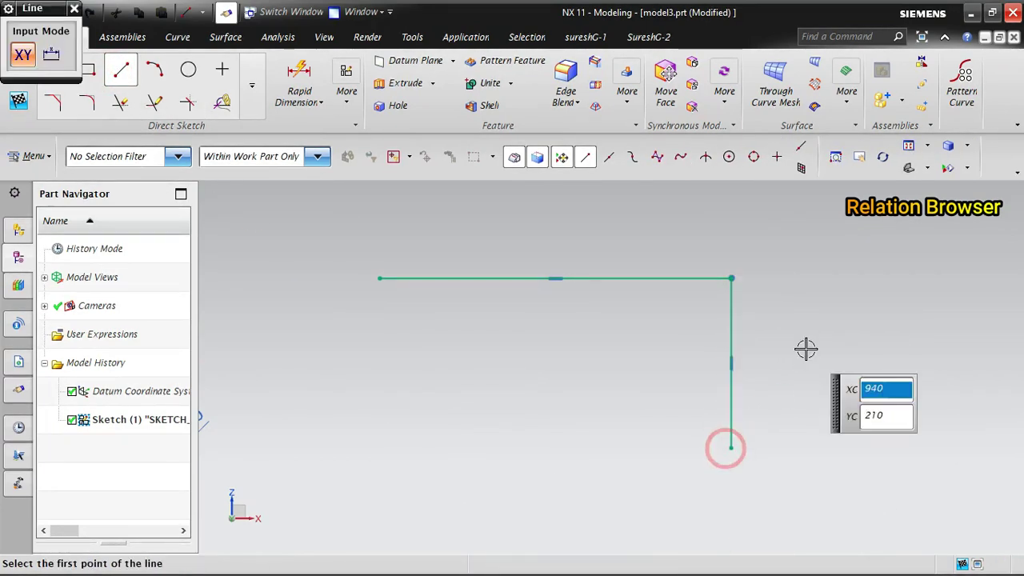
key("Escape")
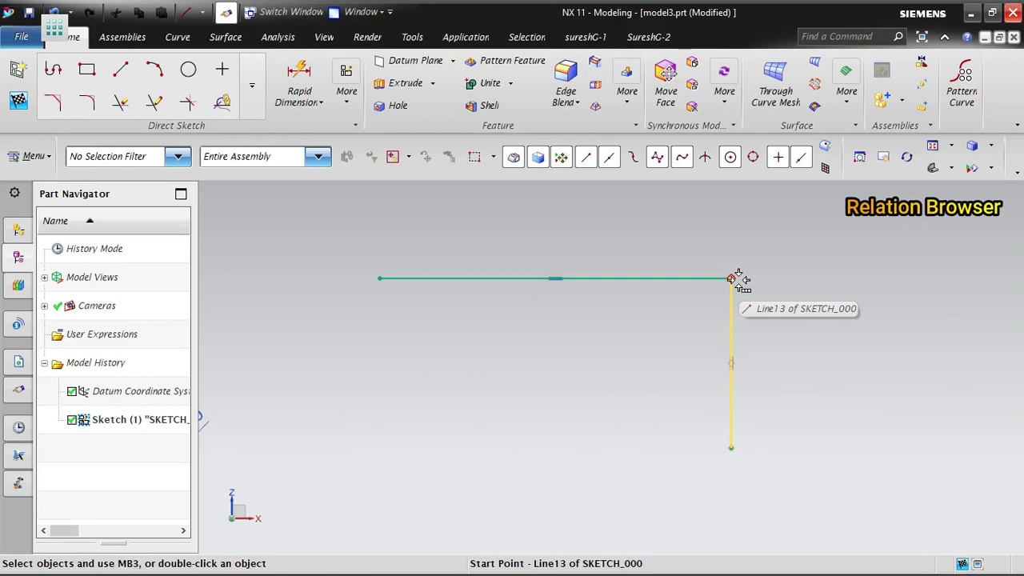
scroll(606, 244, "up", 1)
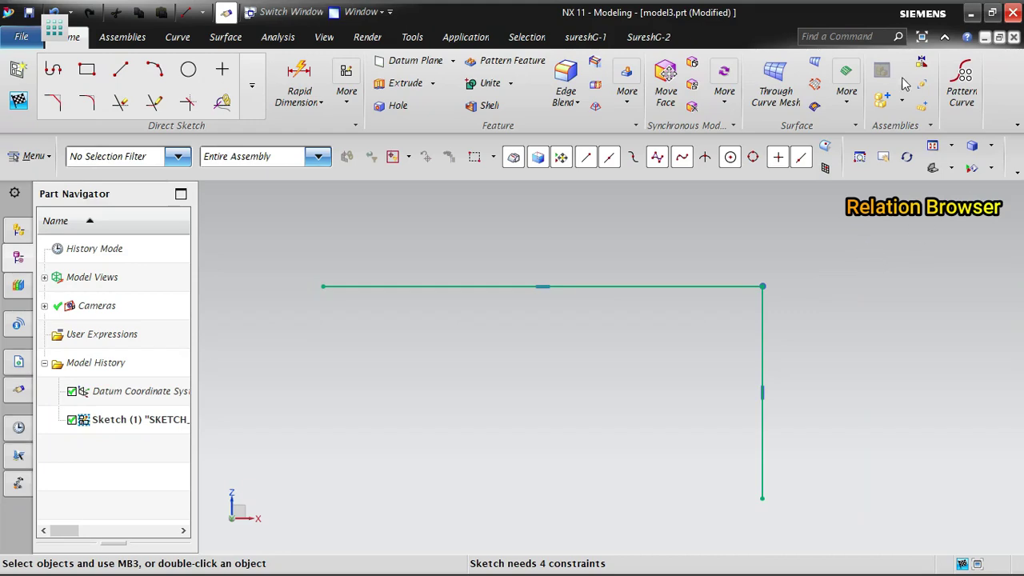
left_click(349, 109)
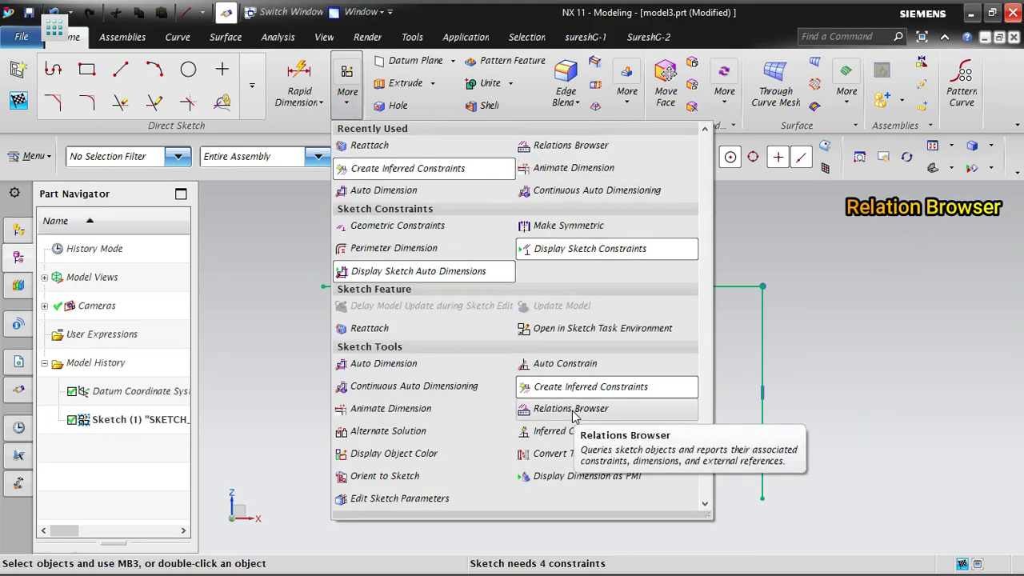
left_click(571, 410)
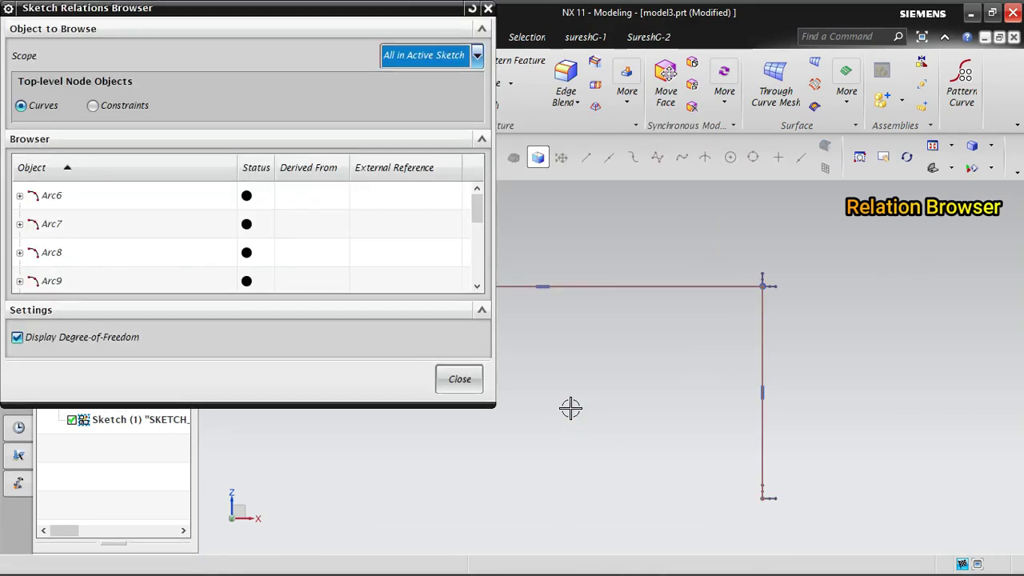
scroll(892, 335, "down", 2)
scroll(892, 334, "down", 3)
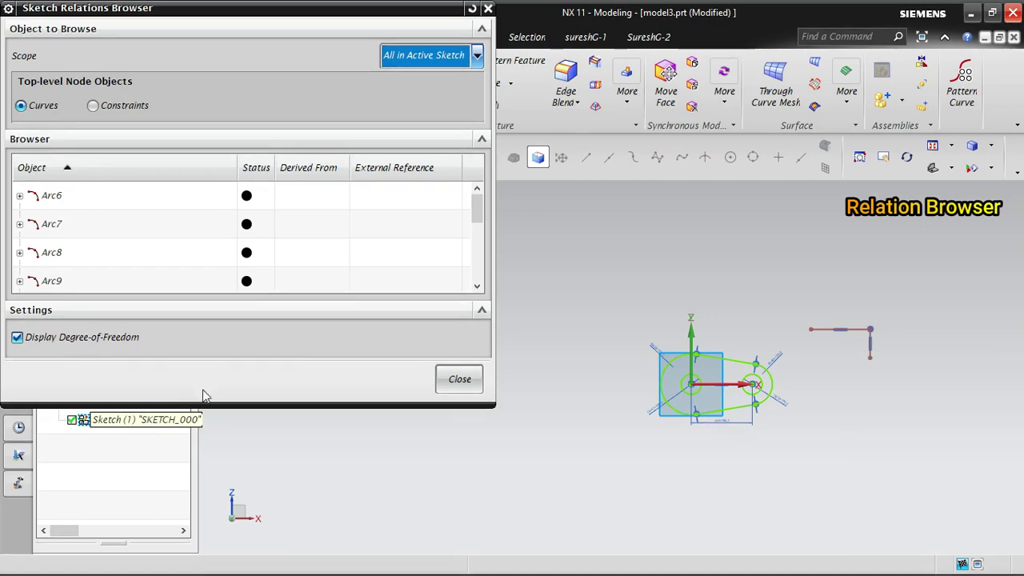
left_click_drag(387, 8, 708, 8)
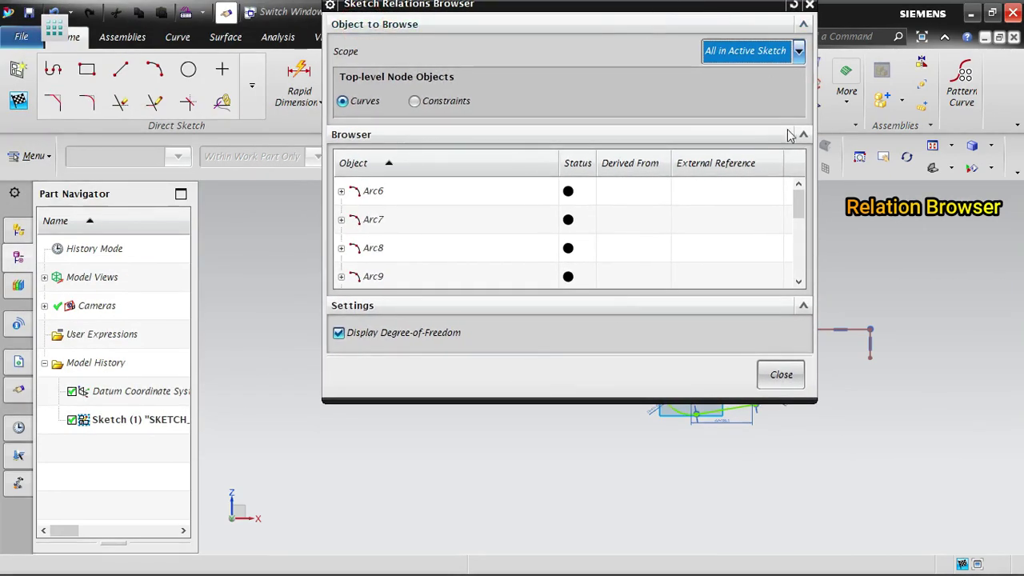
left_click(784, 382)
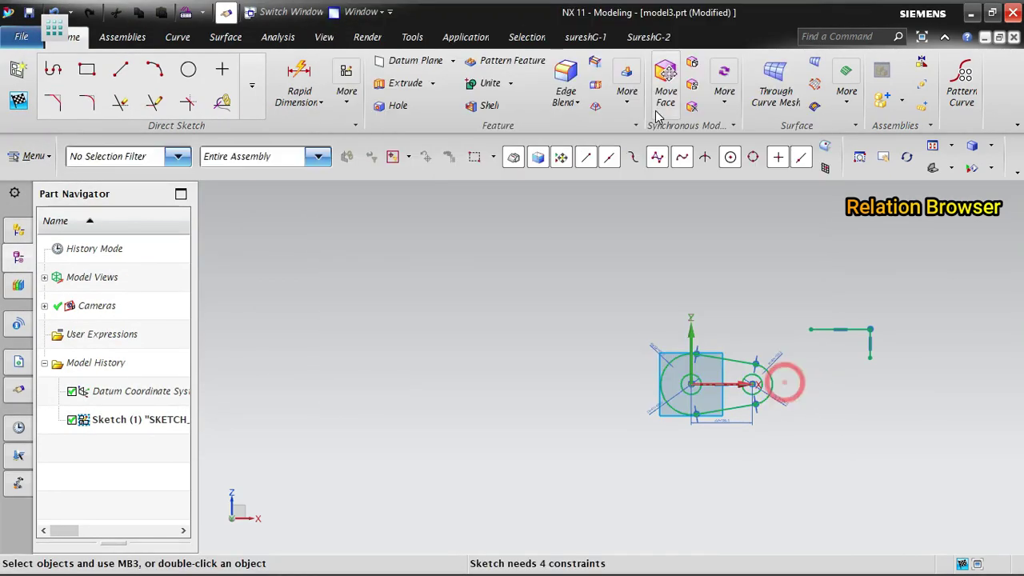
Open the Relations Browser for all curves in the active sketch and place its dialog clear of the geometry
left_click(347, 94)
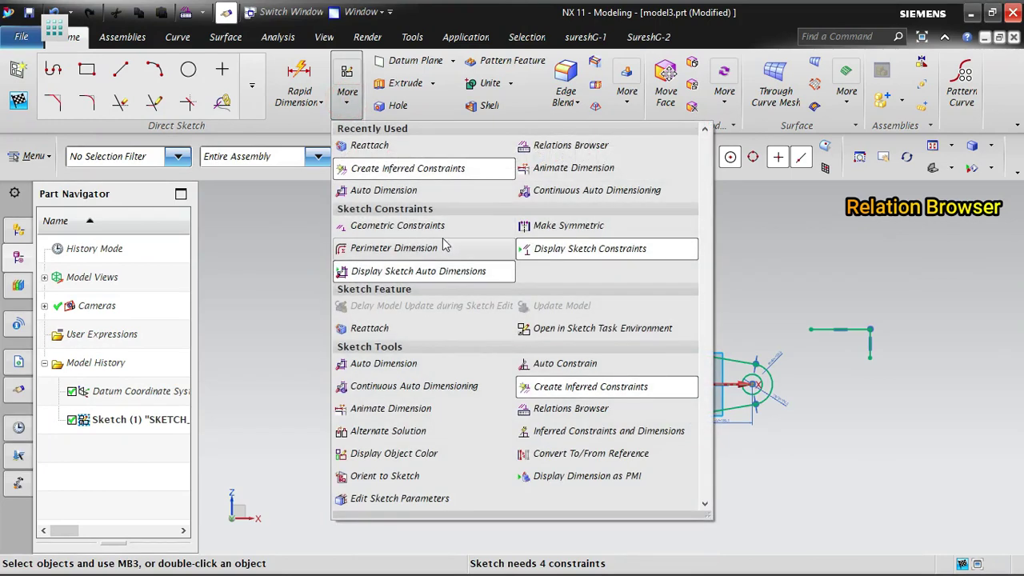
left_click(577, 410)
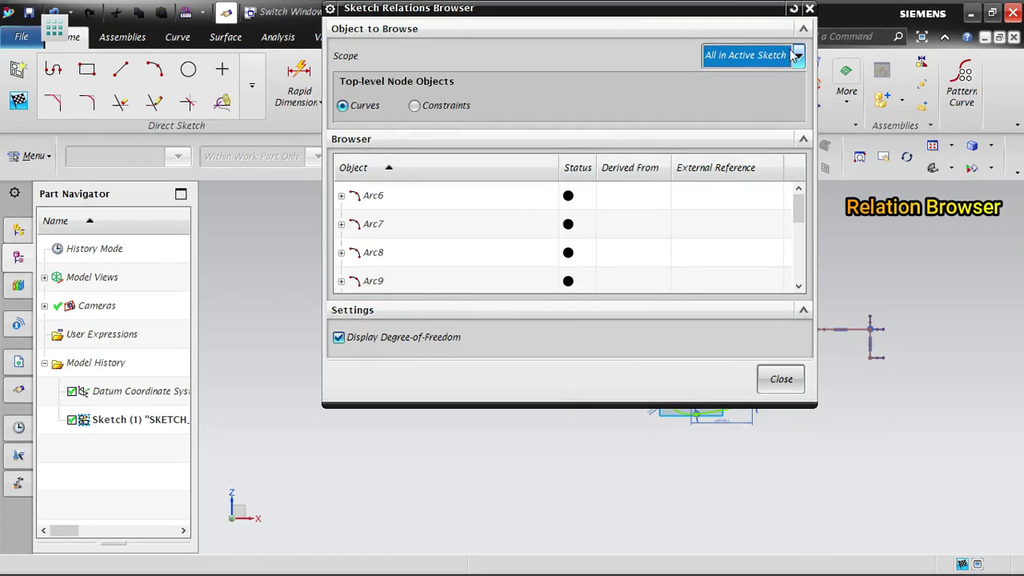
left_click_drag(737, 19, 576, 66)
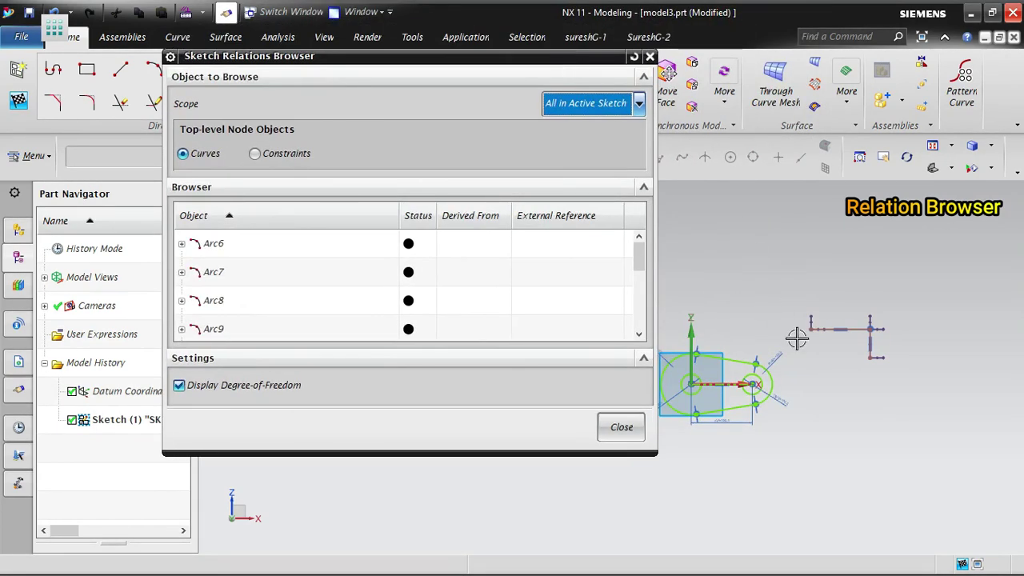
left_click(119, 420)
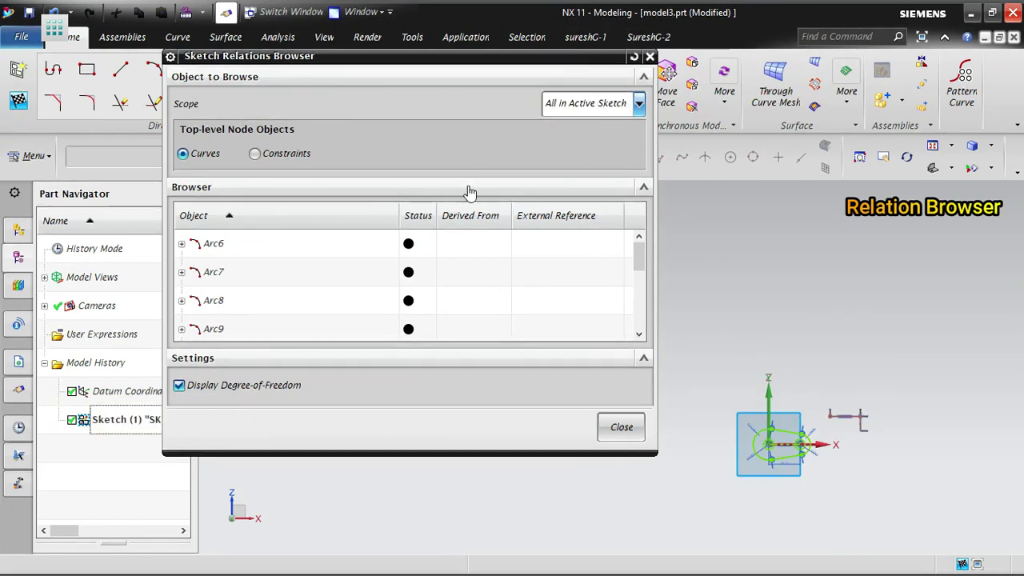
Examine the constraint status of the listed curves and highlight Arc6, Arc7 and Arc8 in the sketch
scroll(223, 267, "down", 5)
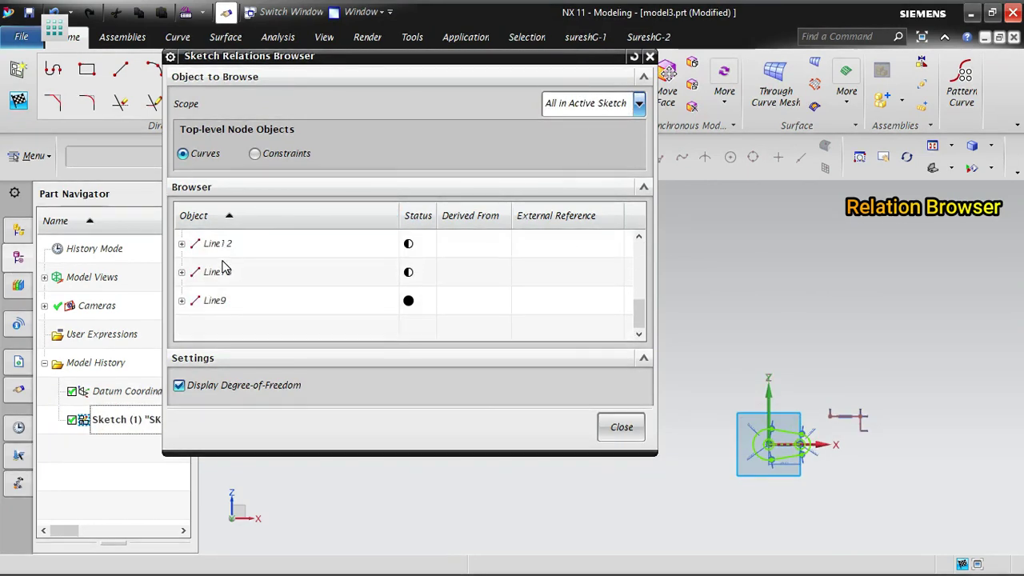
scroll(223, 267, "up", 5)
left_click(224, 250)
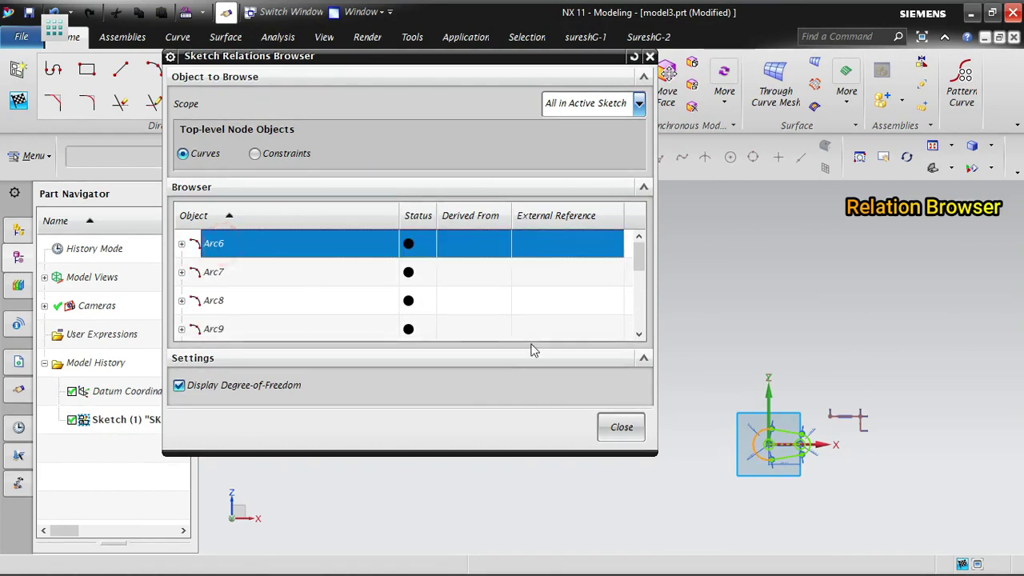
scroll(811, 486, "up", 3)
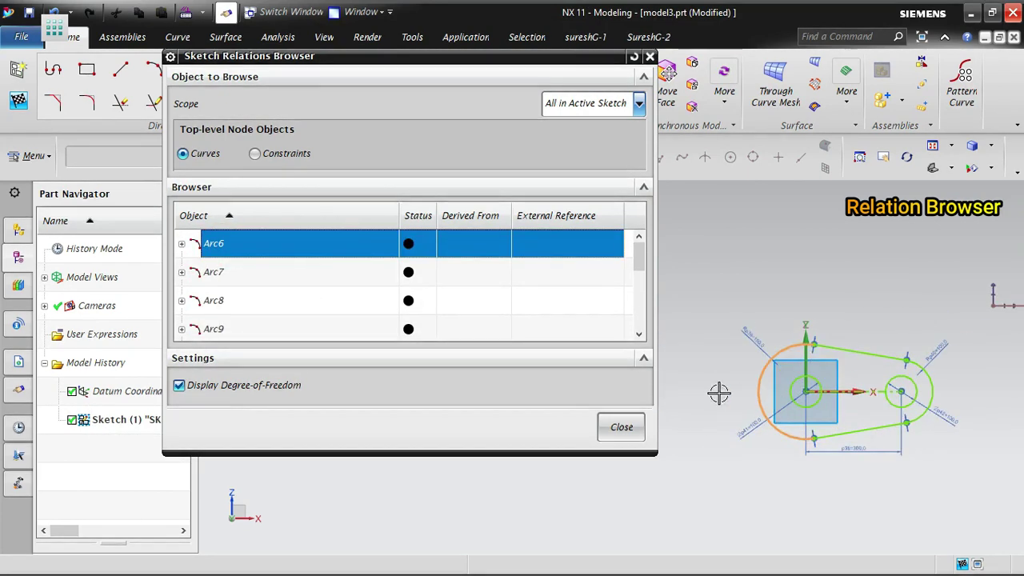
left_click(224, 274)
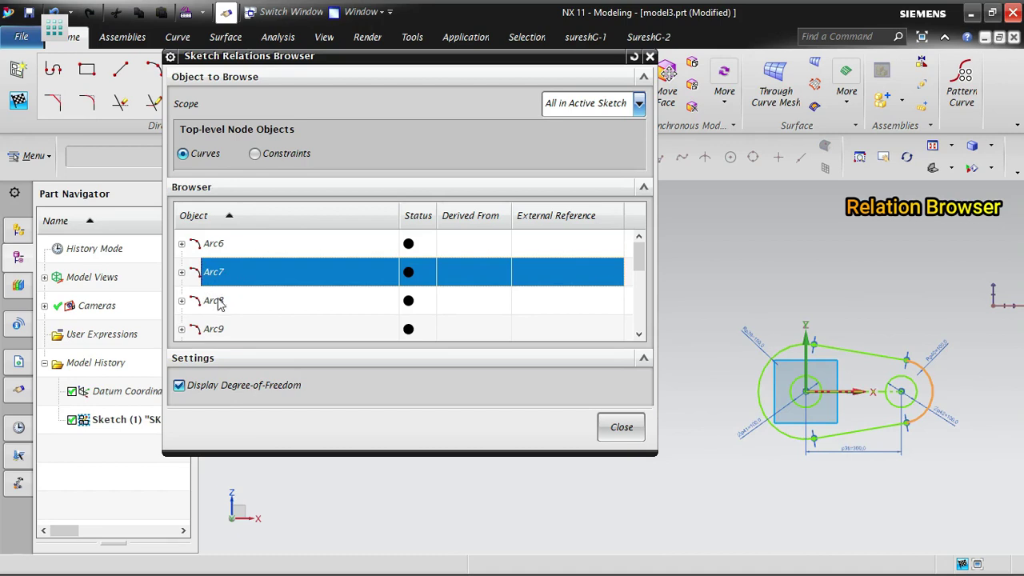
left_click(218, 302)
Highlight Line10, Line11, Line13, Line12 and Line9 one after another to identify them and examine their constraint status
scroll(227, 328, "down", 1)
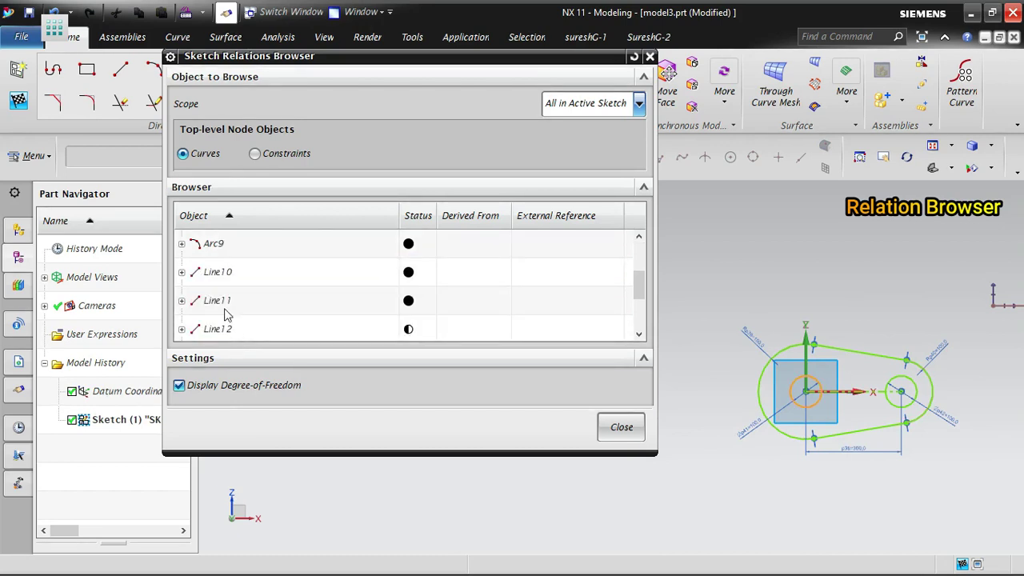
left_click(228, 276)
left_click(228, 299)
scroll(236, 320, "down", 1)
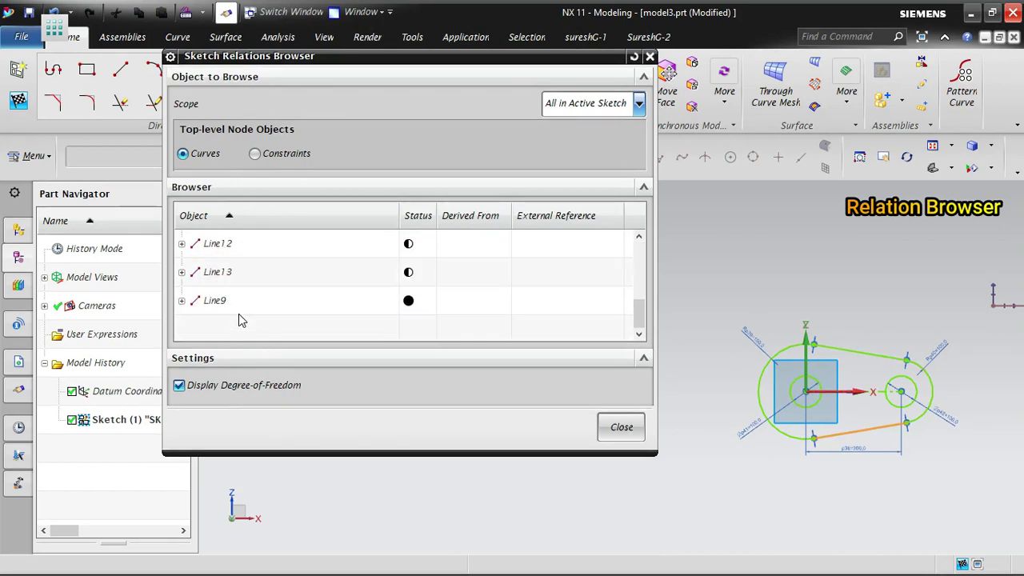
left_click(227, 279)
left_click(221, 244)
left_click(221, 301)
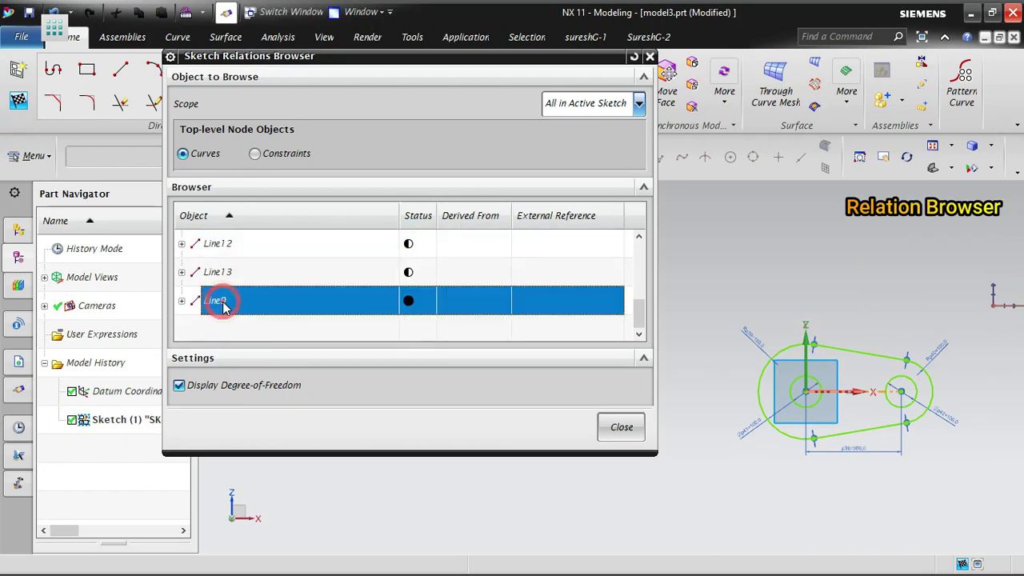
Expand Line9 in the Relations Browser and review its associated constraints and dimension
left_click(182, 301)
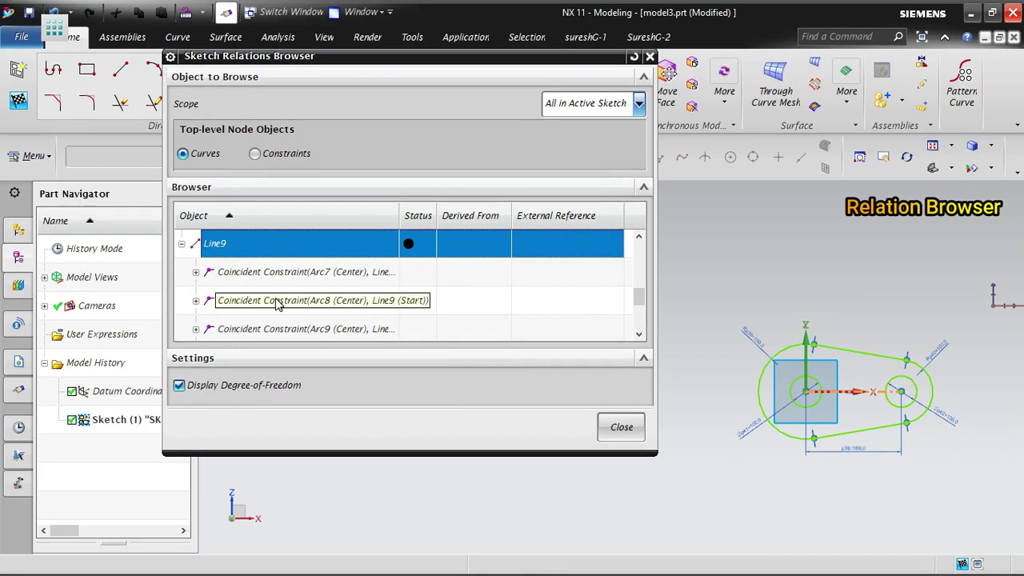
scroll(275, 304, "down", 1)
scroll(275, 304, "down", 1)
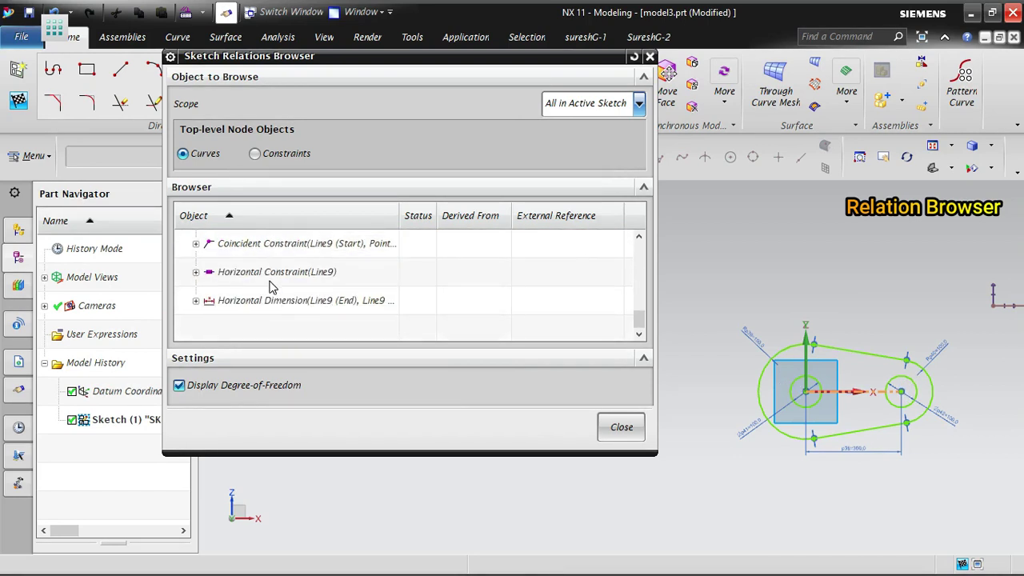
Expand Arc6 in the Relations Browser and highlight its coincident constraints at the center, end and start
scroll(267, 302, "up", 1)
scroll(269, 281, "up", 1)
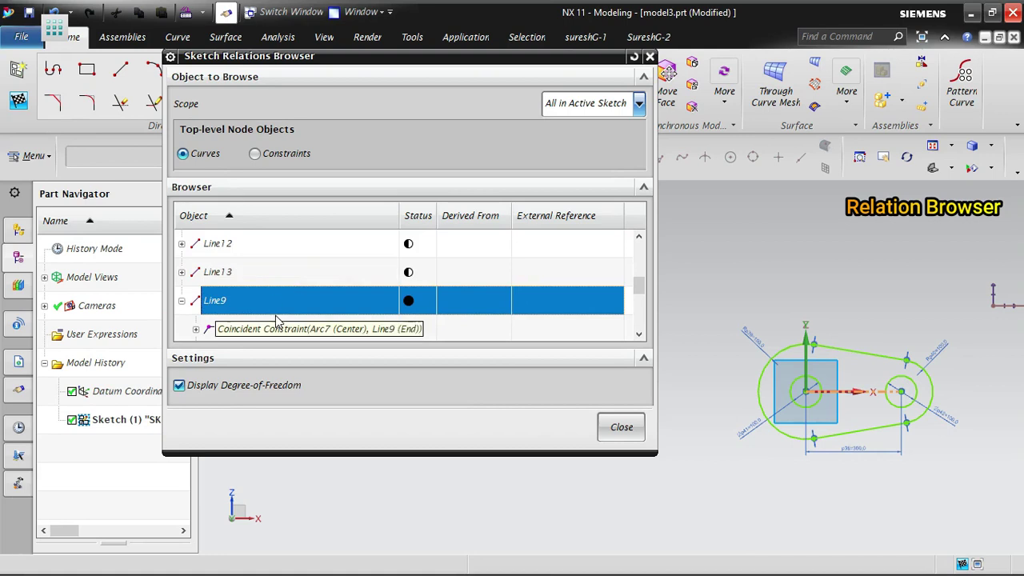
scroll(276, 280, "down", 1)
scroll(283, 276, "up", 1)
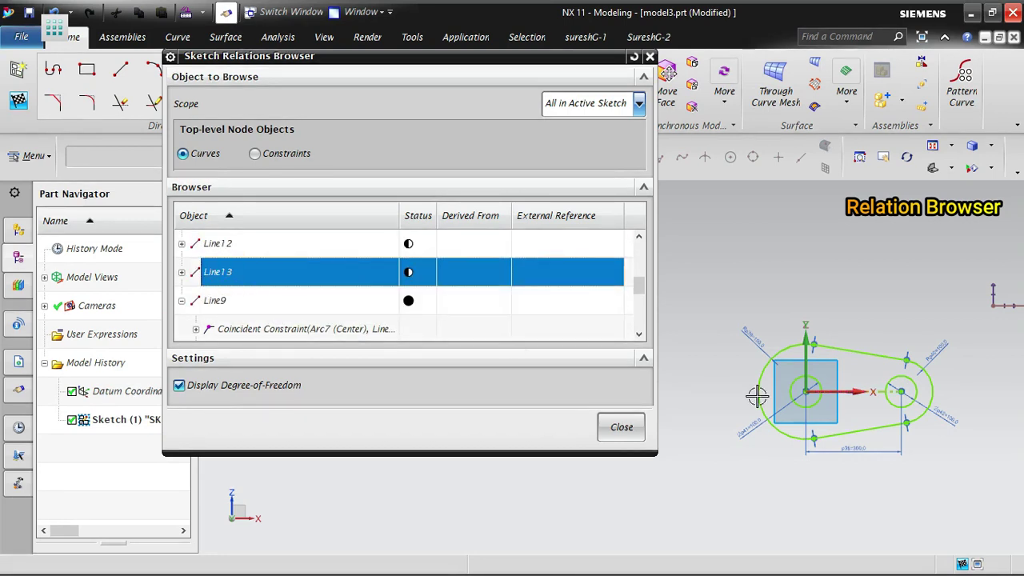
scroll(256, 288, "up", 3)
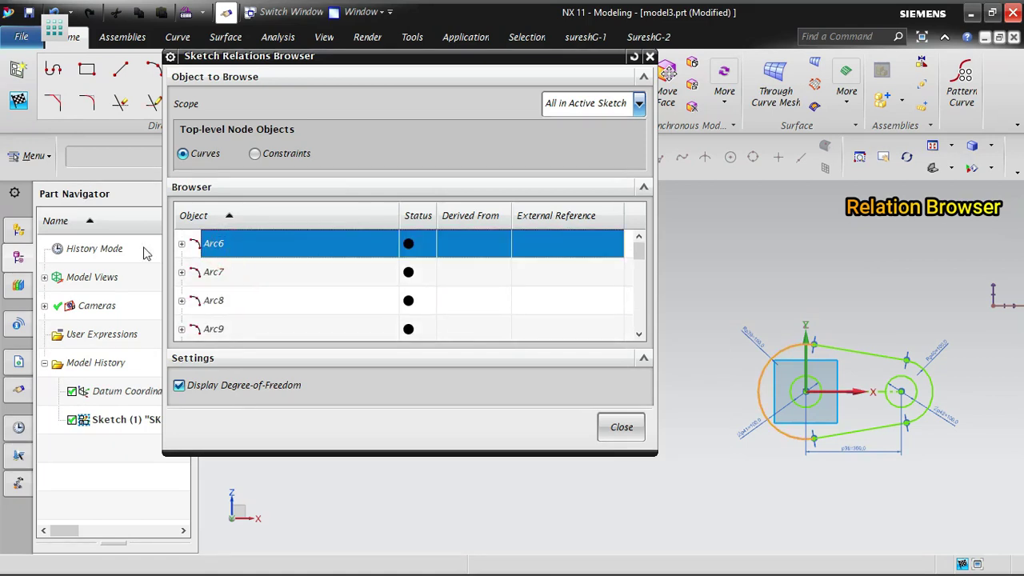
left_click(182, 245)
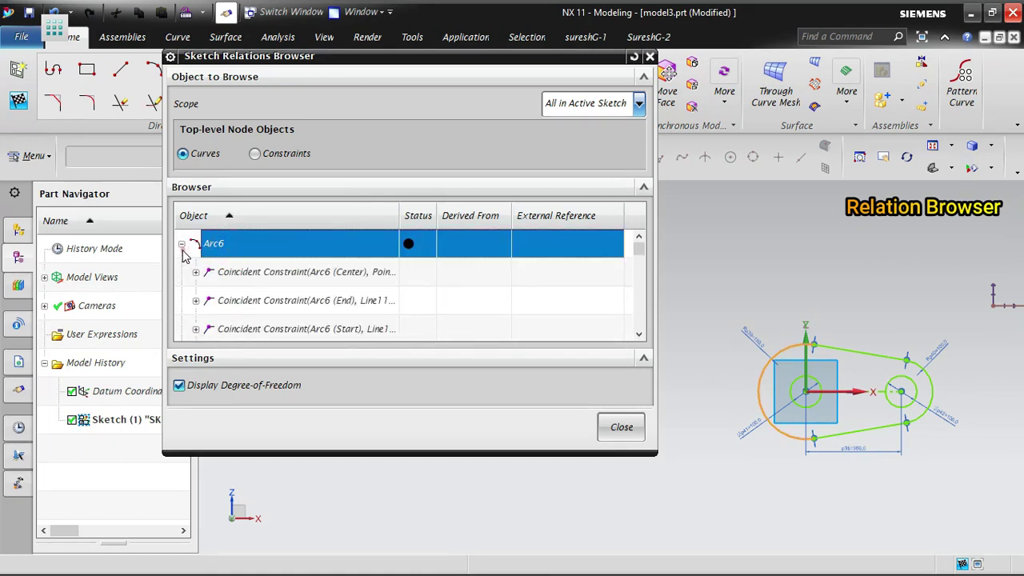
left_click(285, 274)
left_click(280, 302)
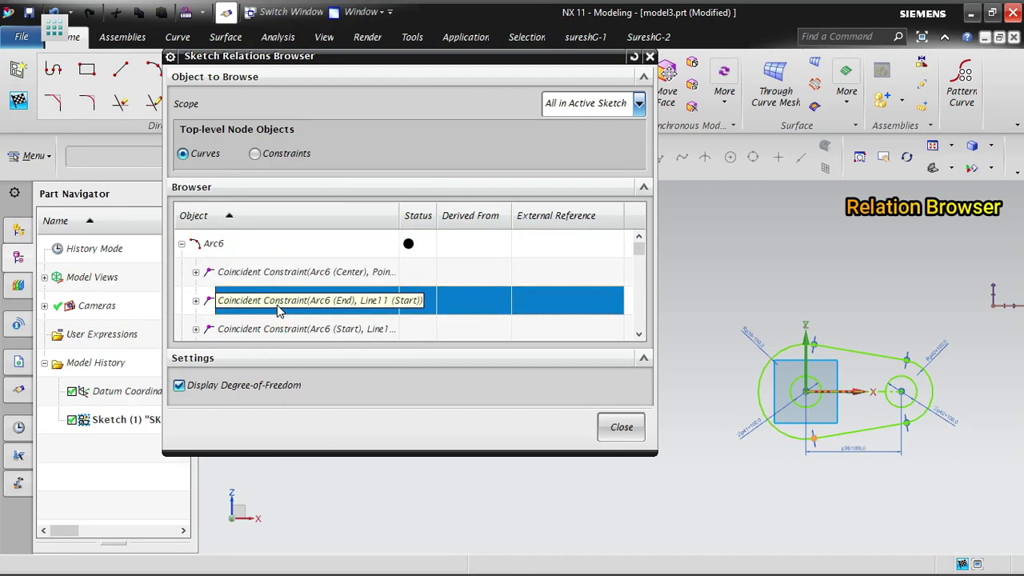
scroll(279, 310, "down", 1)
scroll(345, 264, "up", 1)
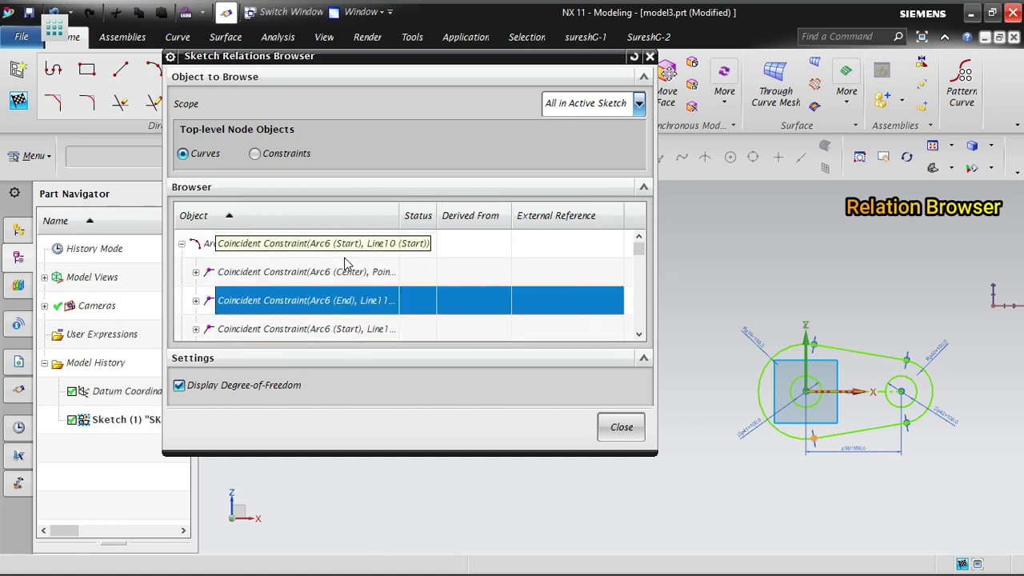
left_click(250, 330)
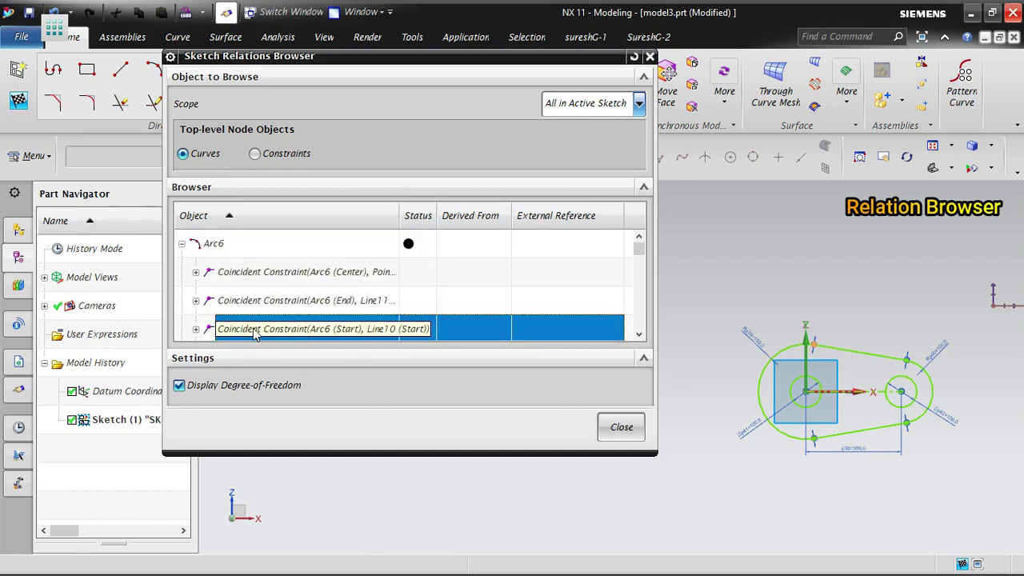
Highlight Arc6's radius dimension and its tangent constraints with Line10 and Line11 to locate them in the sketch
scroll(324, 321, "down", 1)
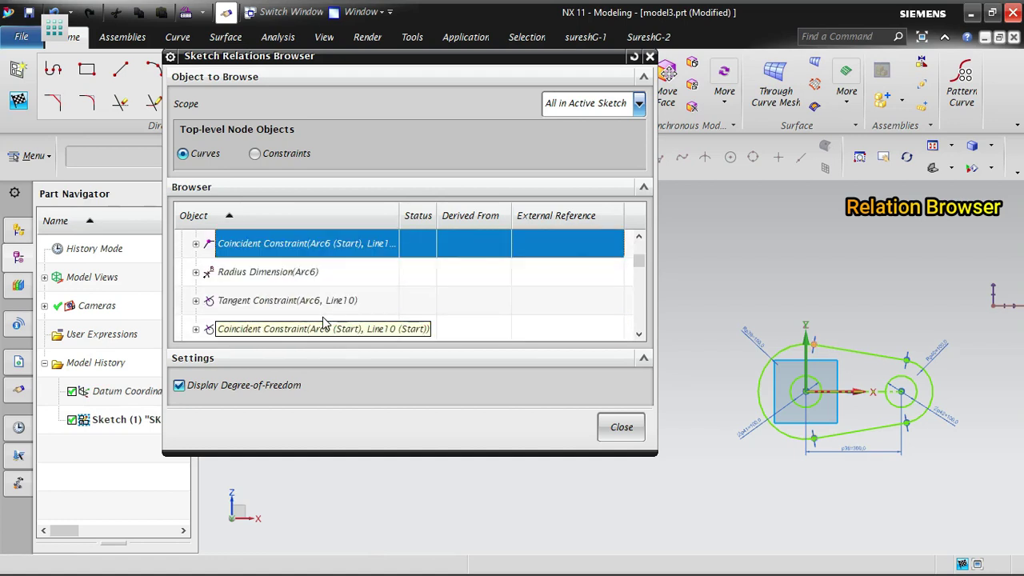
left_click(295, 280)
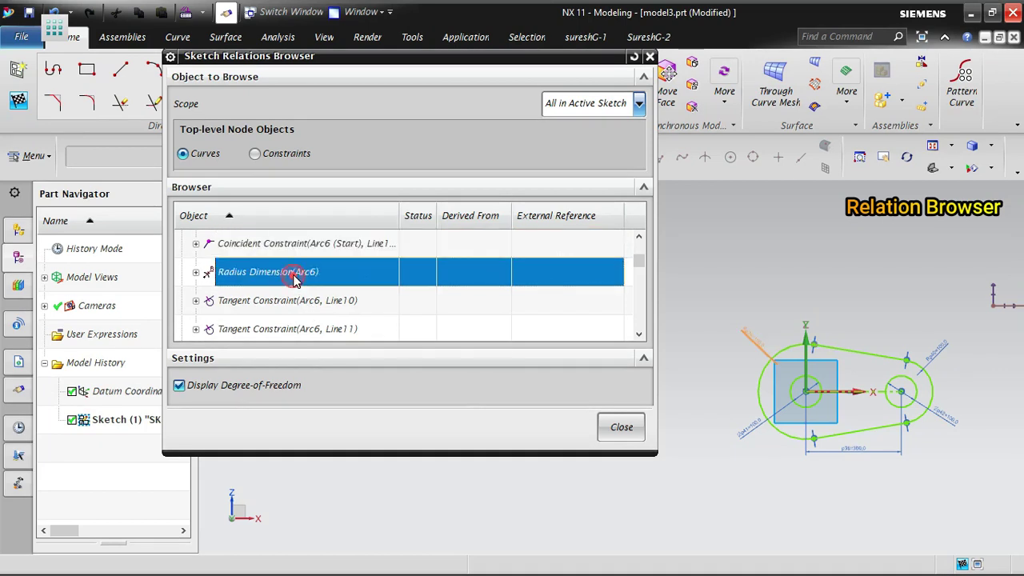
left_click(285, 304)
left_click(295, 329)
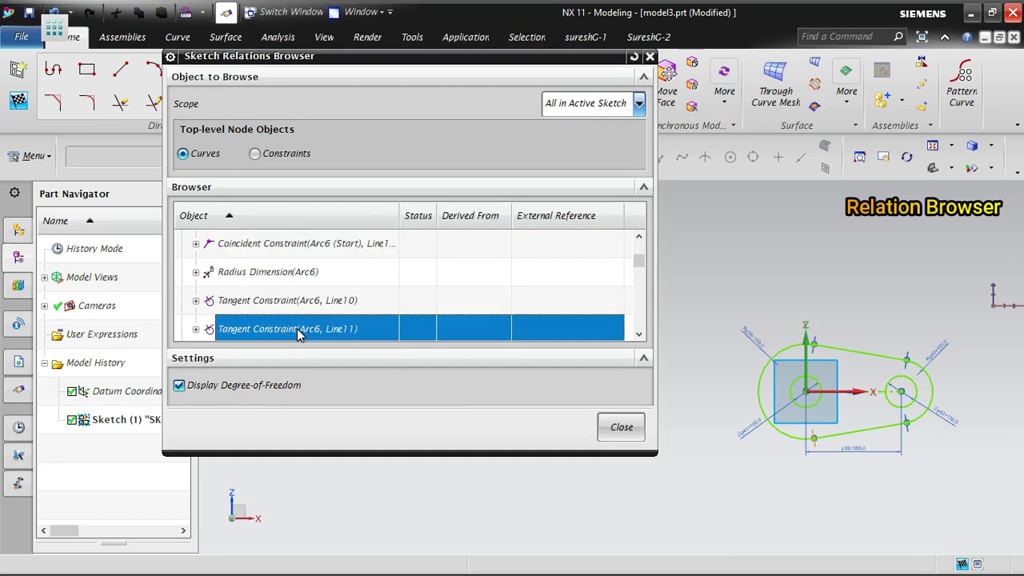
scroll(297, 334, "down", 1)
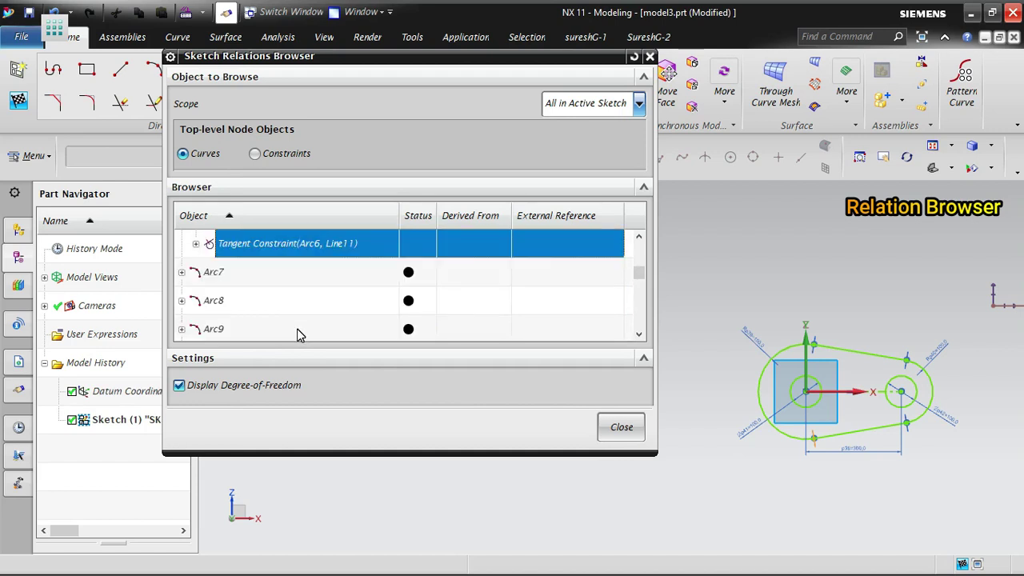
scroll(297, 335, "up", 2)
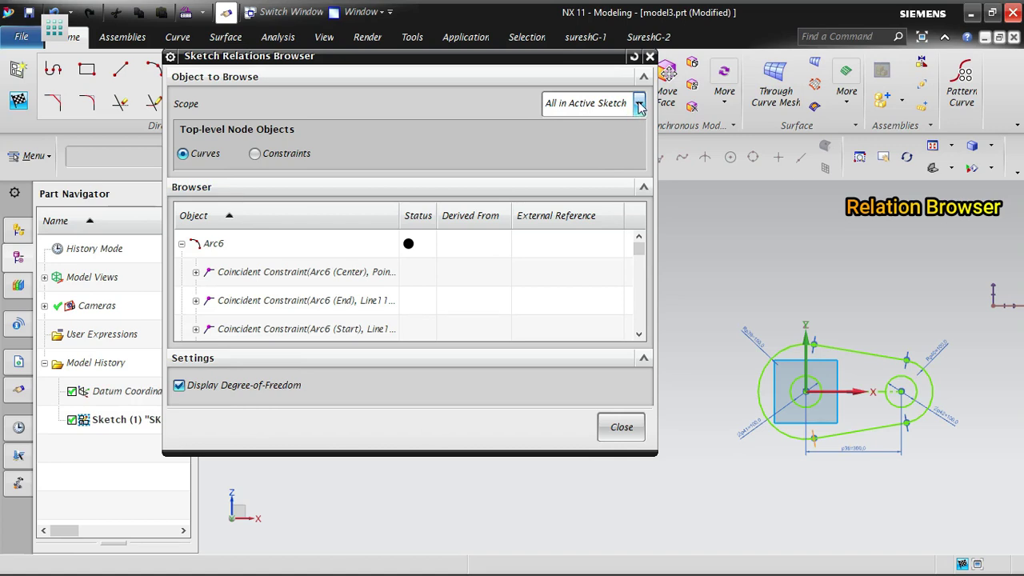
Set the browsing scope to Single Object, pick the separate horizontal line, and expand its horizontal constraint
left_click(609, 110)
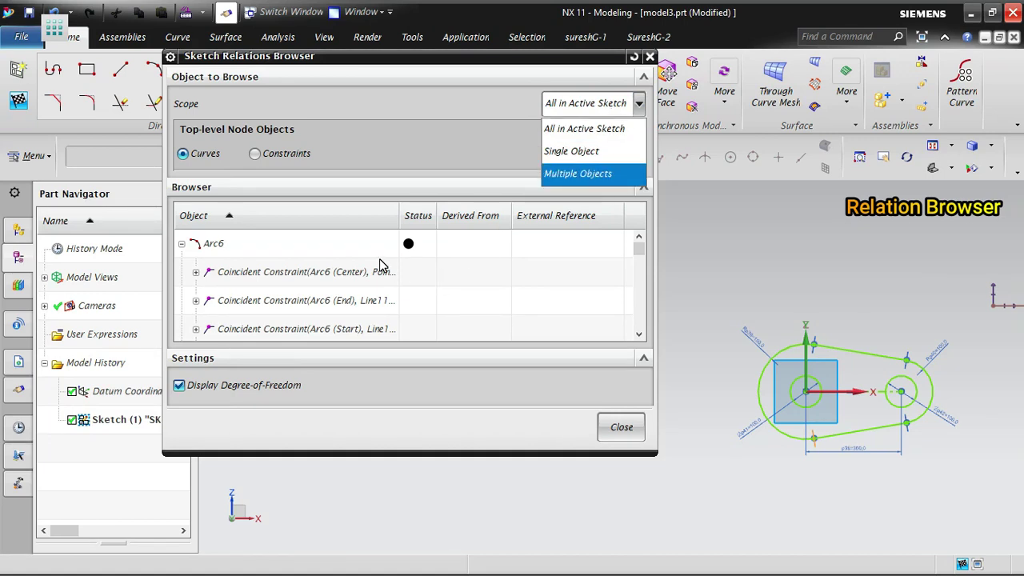
left_click(590, 151)
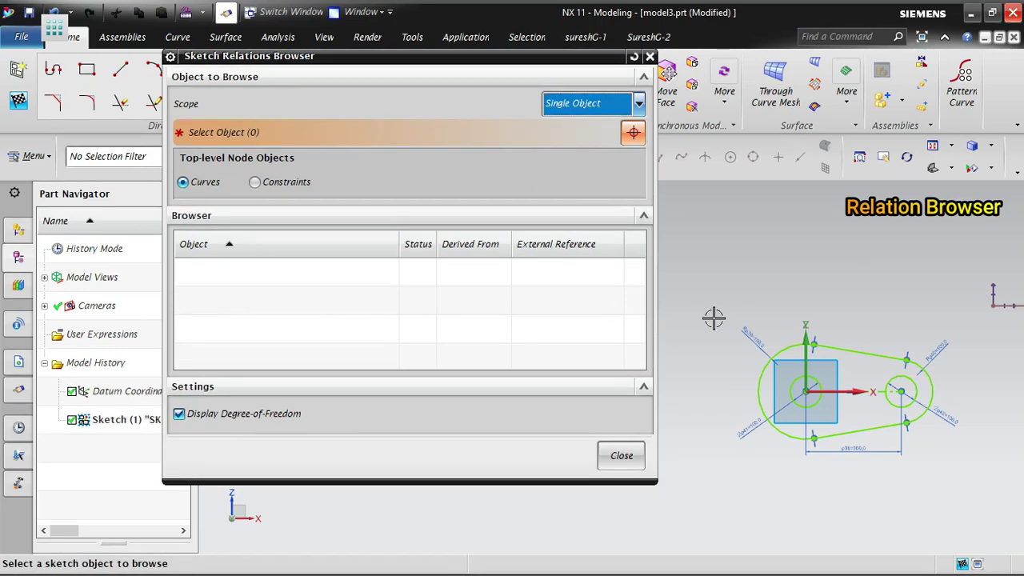
scroll(712, 318, "down", 2)
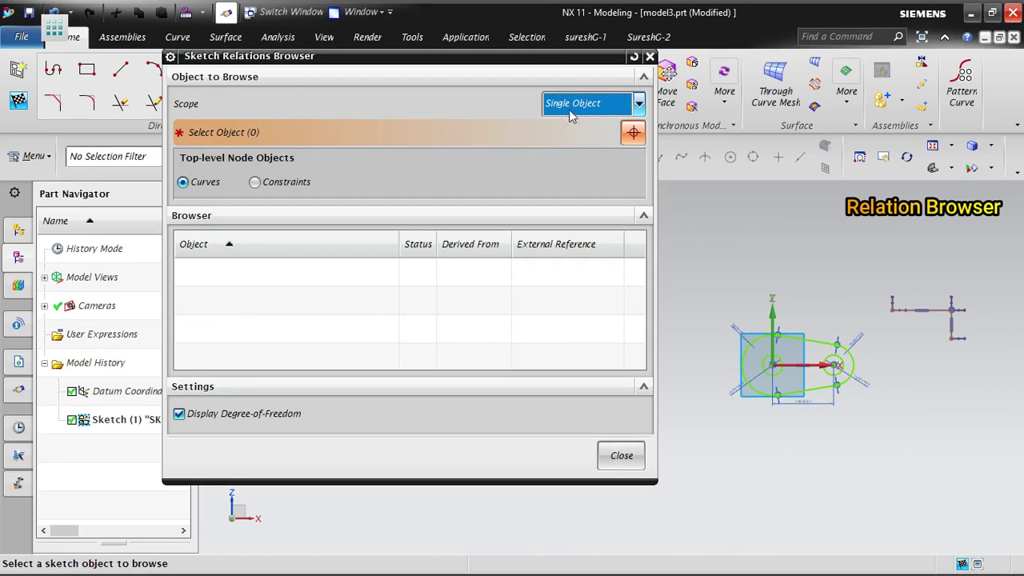
scroll(952, 296, "up", 5)
left_click(848, 350)
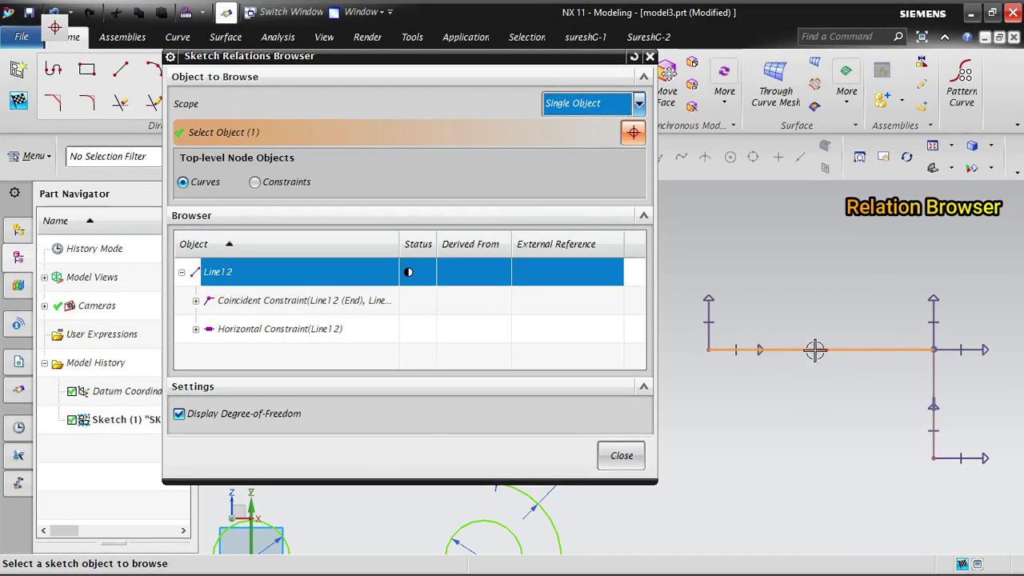
left_click(294, 329)
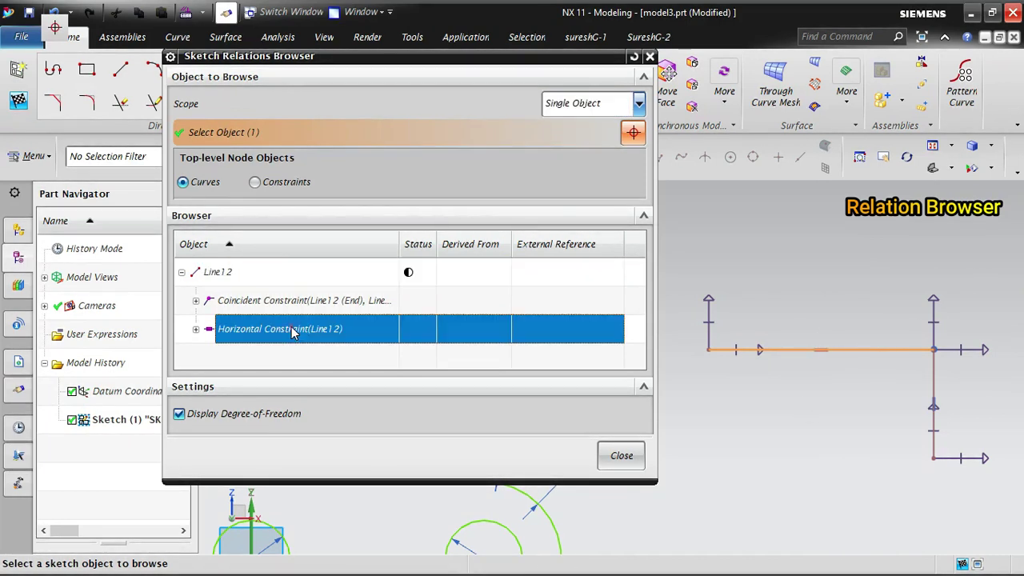
left_click(196, 328)
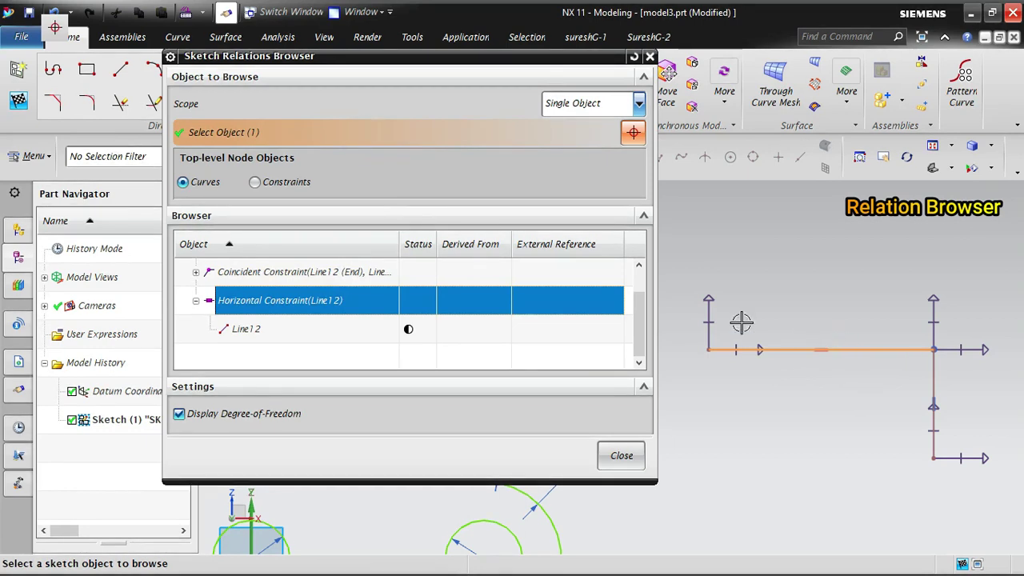
Widen the Object column and expand Line12's coincident constraint to highlight Line12 (End) and Line13 (Start)
left_click_drag(398, 236, 472, 236)
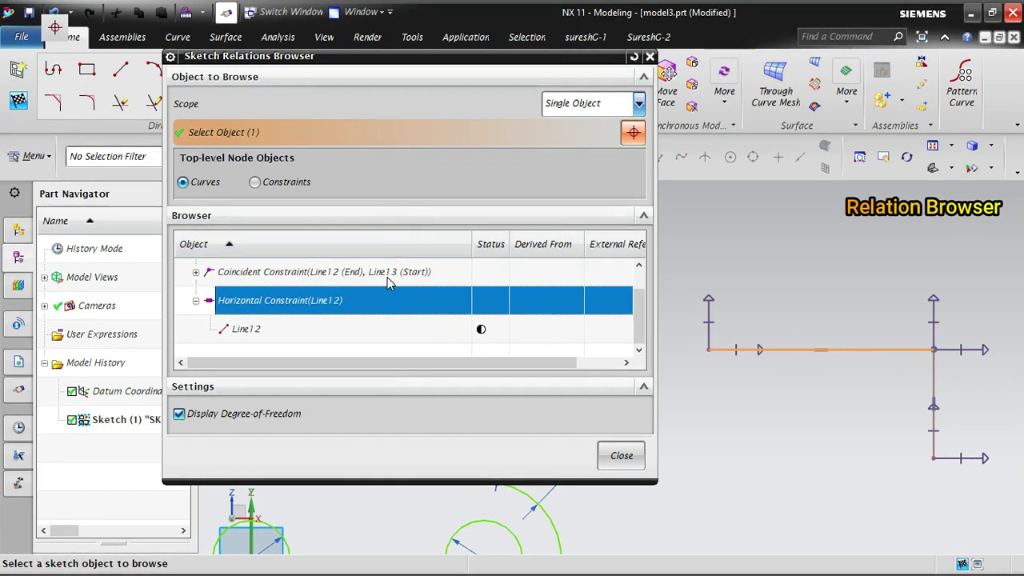
left_click(392, 282)
left_click(195, 272)
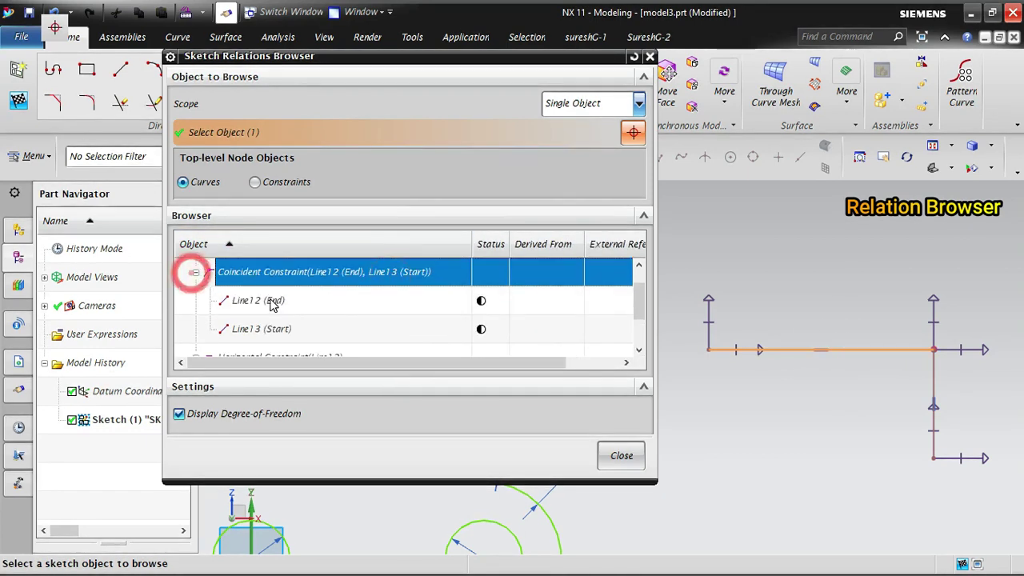
left_click(269, 300)
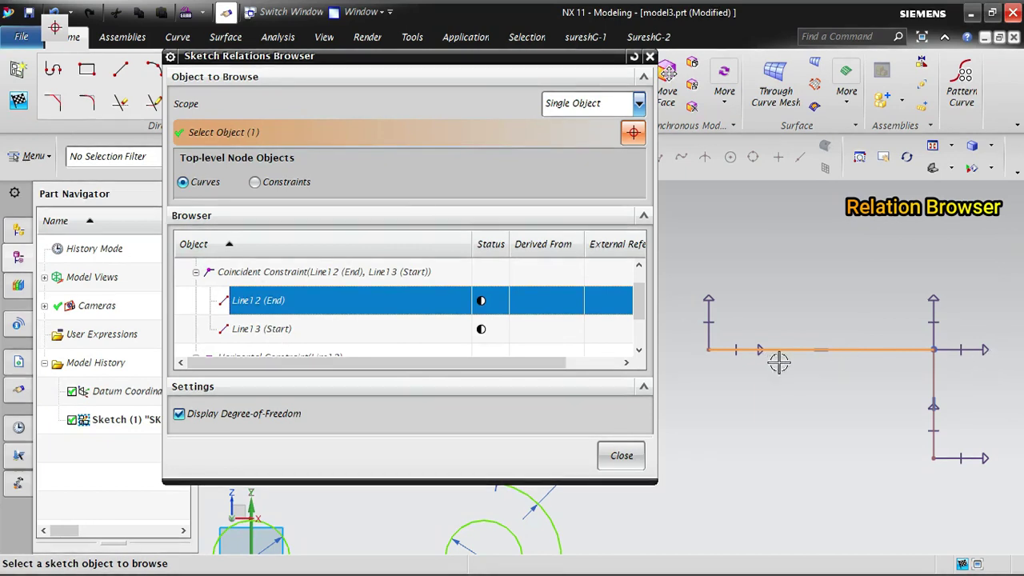
left_click(266, 332)
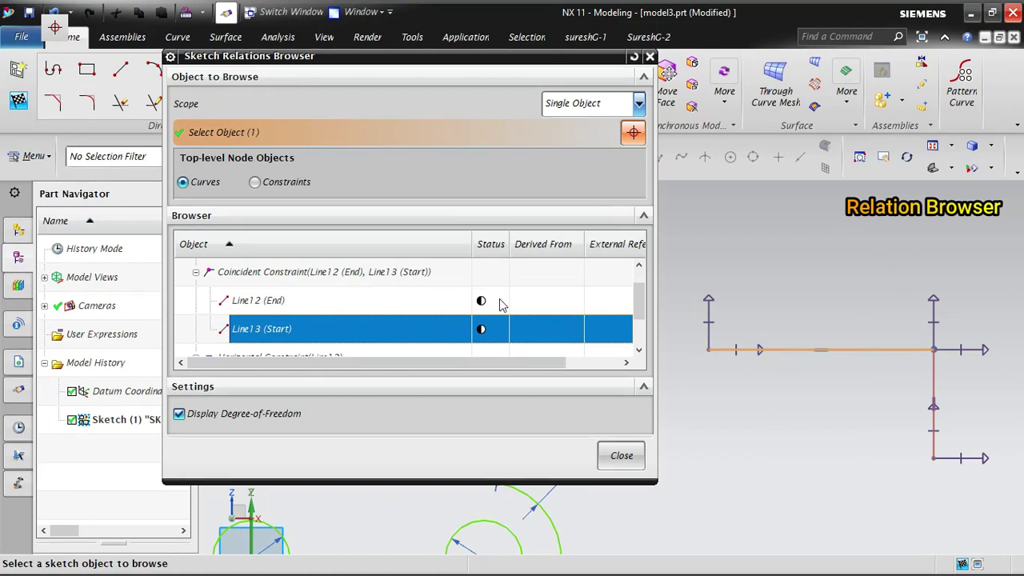
scroll(492, 314, "down", 1)
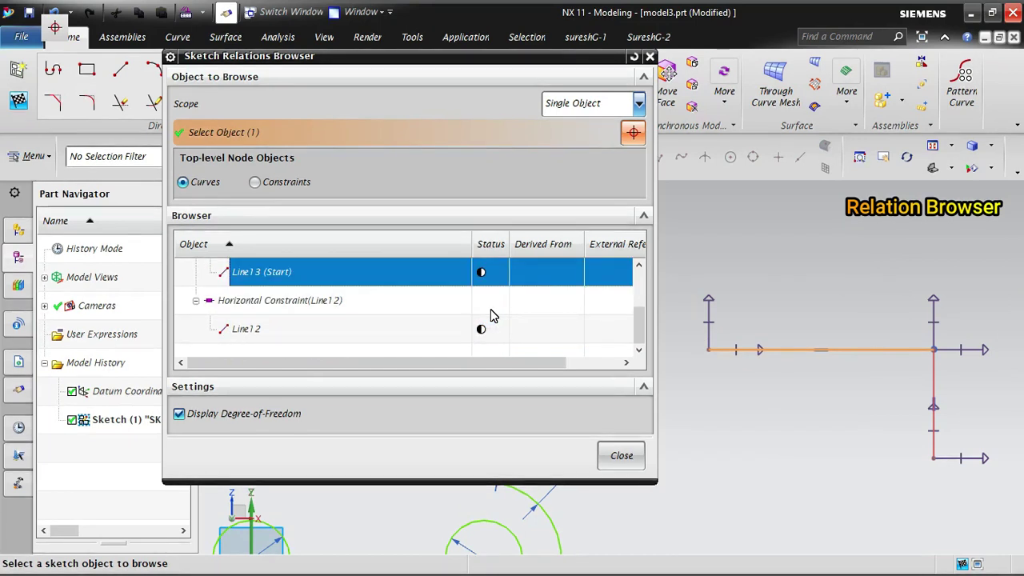
scroll(500, 316, "up", 1)
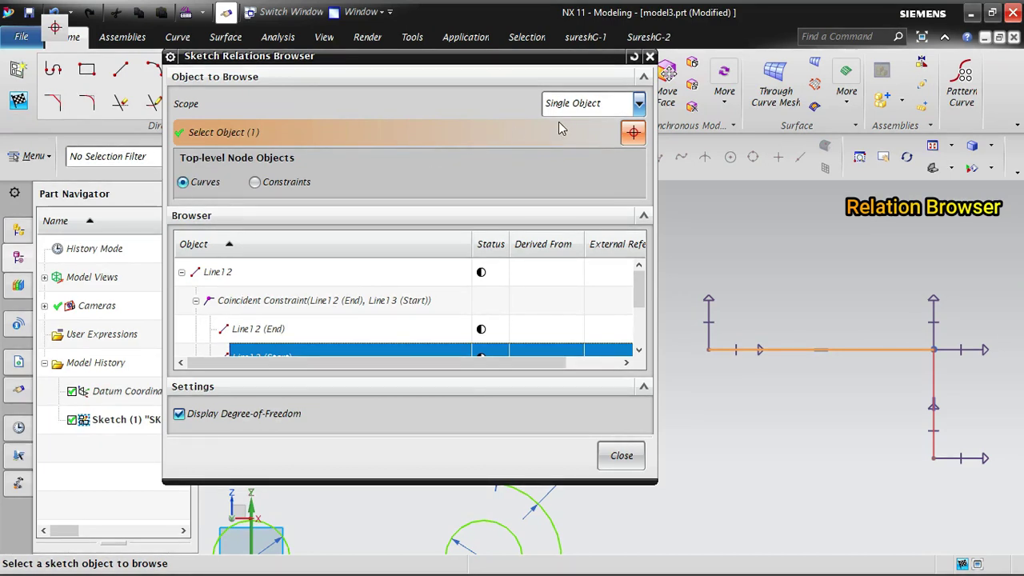
Set the browsing scope to Multiple Objects and pick the two separate lines and the small circle inside the link's narrower end
left_click(597, 104)
left_click(588, 170)
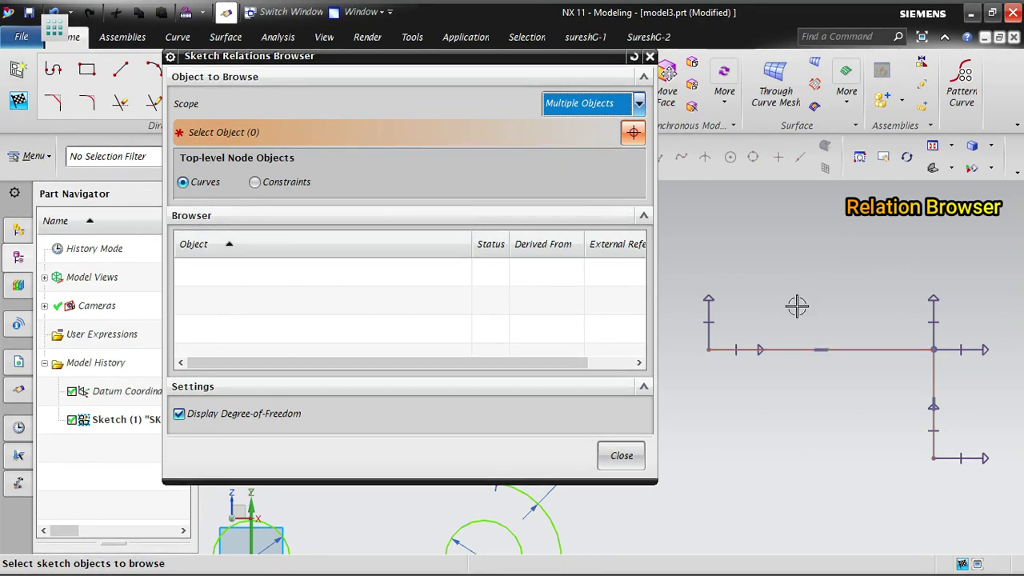
left_click(864, 349)
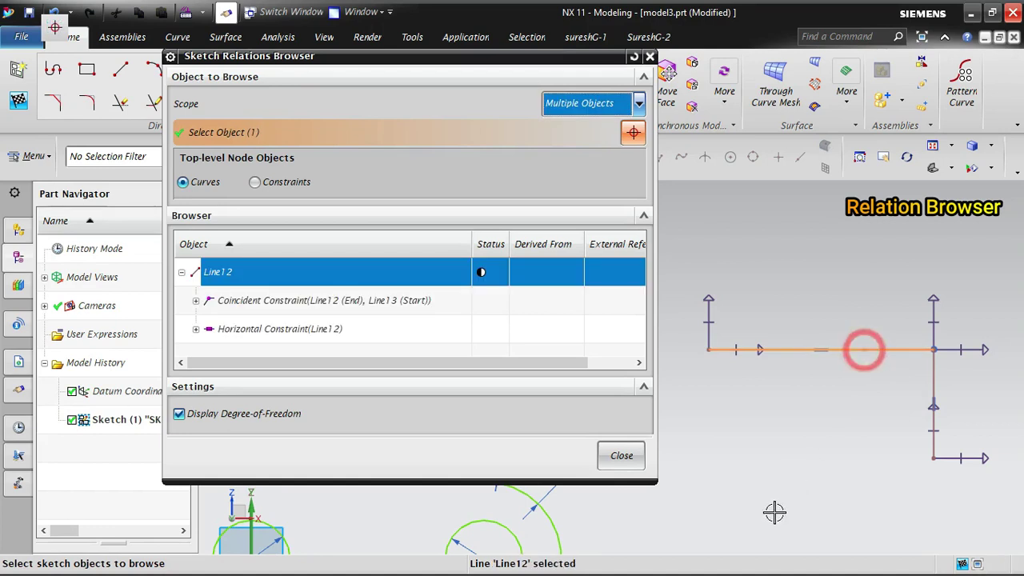
left_click(935, 377)
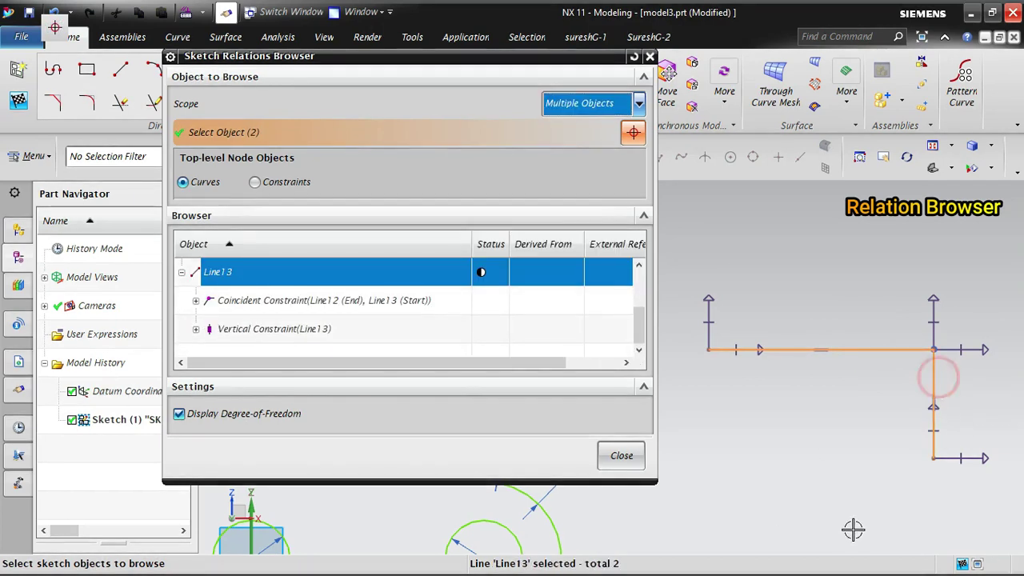
scroll(824, 448, "down", 5)
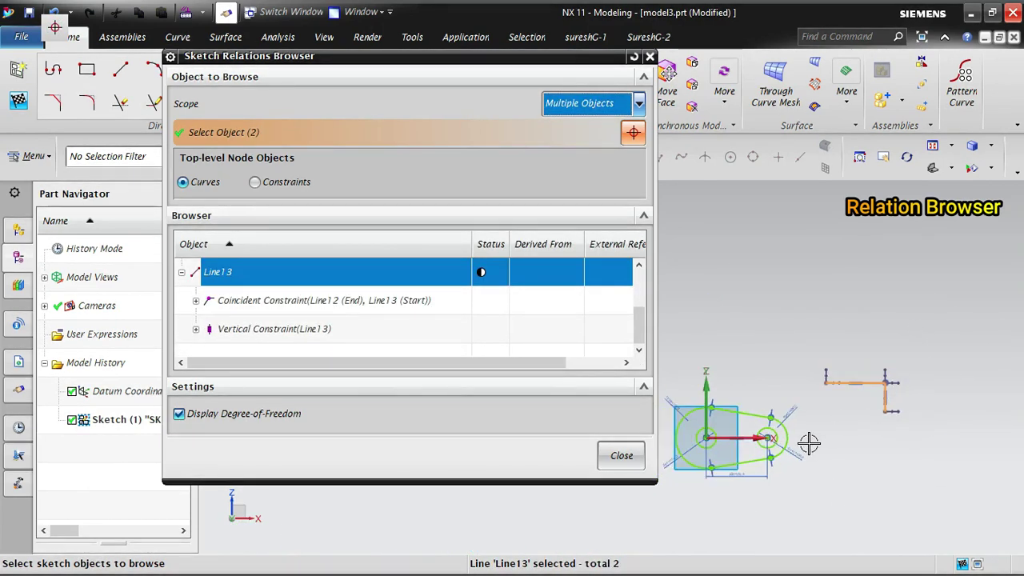
scroll(805, 438, "up", 4)
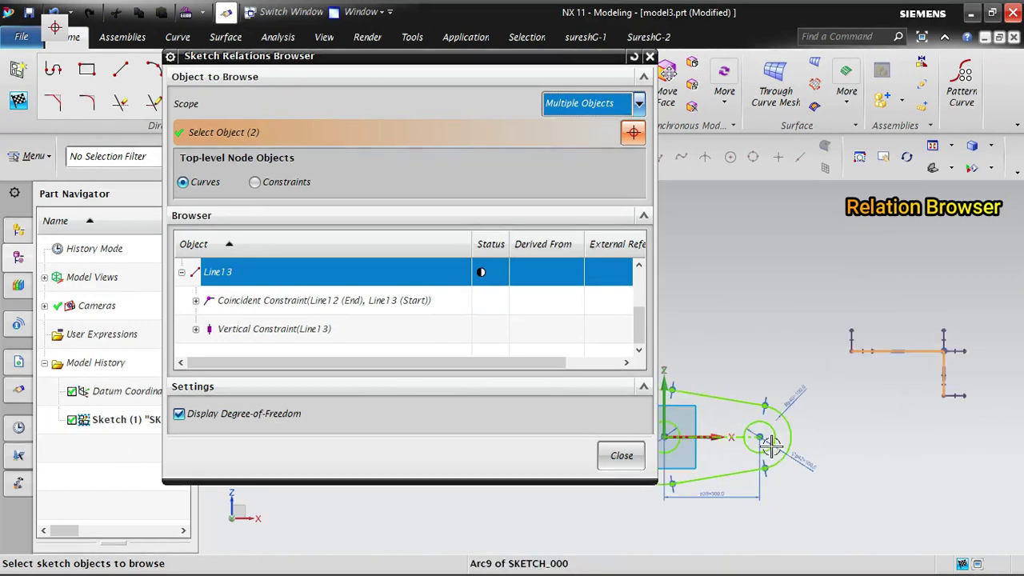
left_click(778, 423)
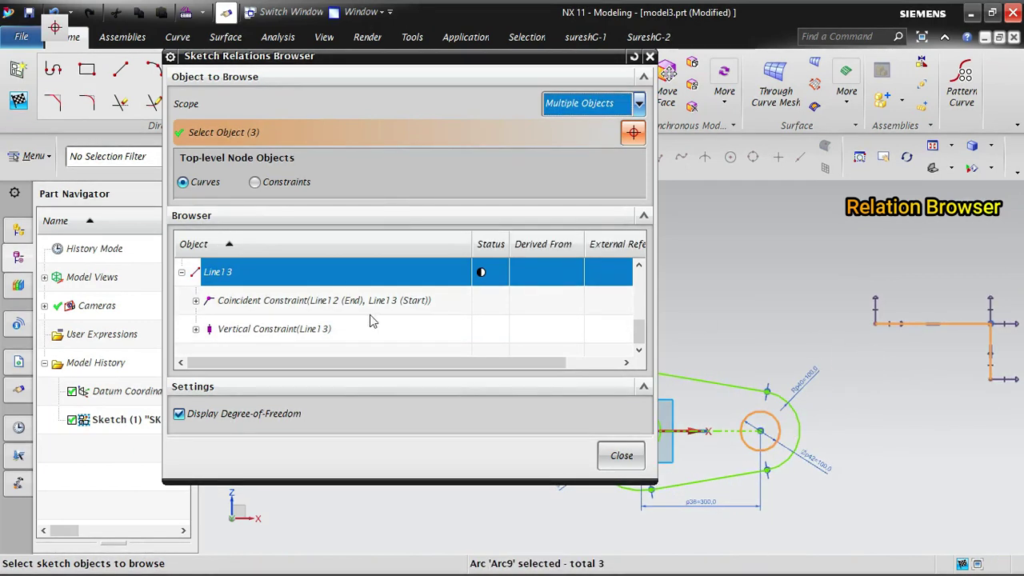
Collapse the Line13, Line12 and Arc9 entries to compare the constraint status of the selected curves
left_click(182, 272)
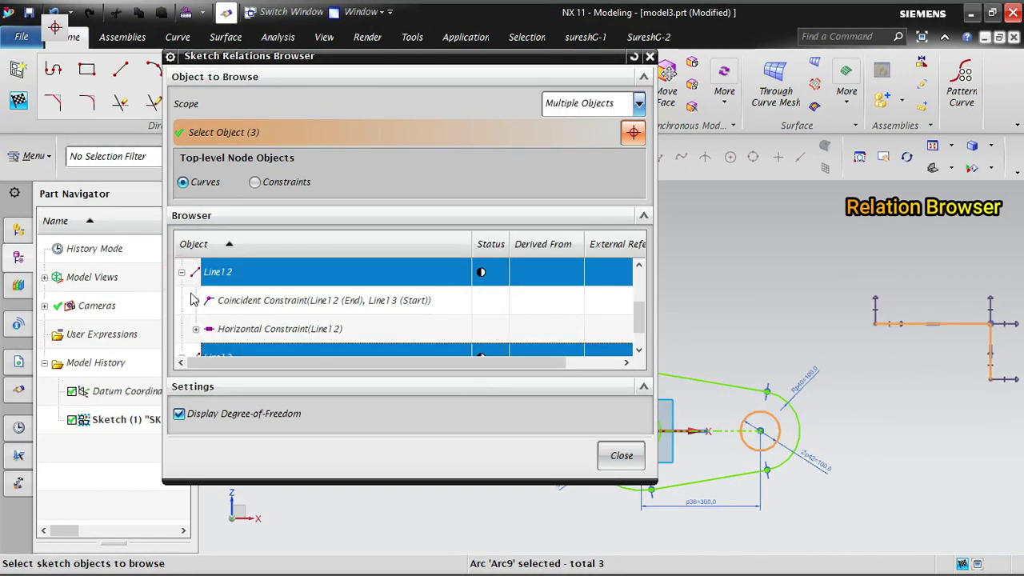
left_click(182, 272)
scroll(293, 350, "up", 1)
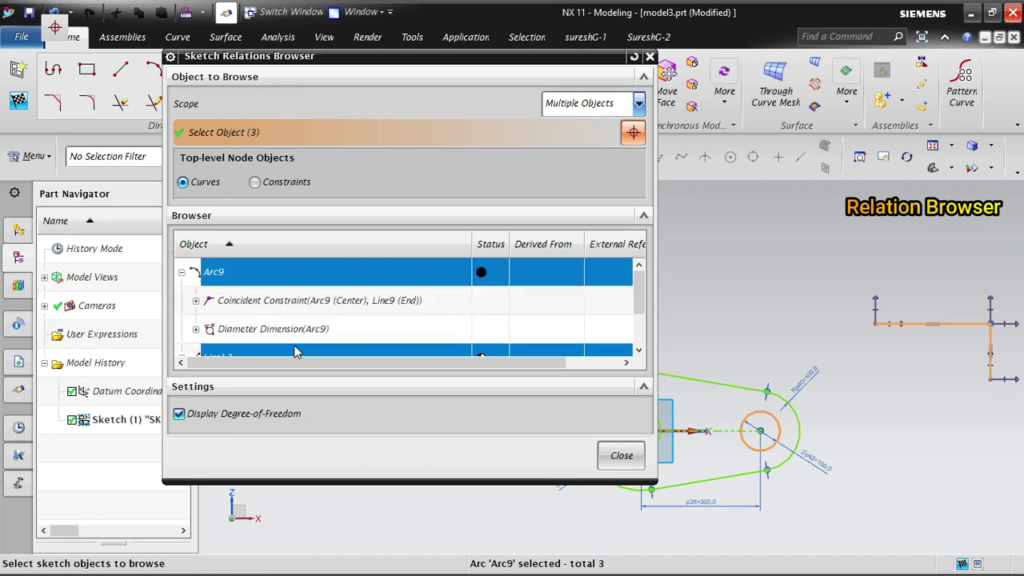
left_click(182, 273)
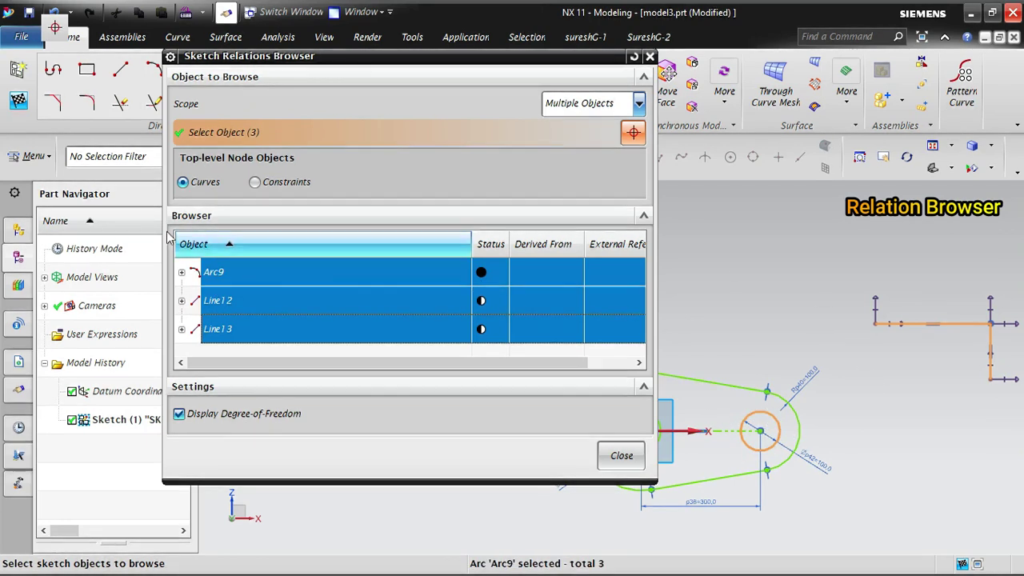
Expand Arc9 again and examine the coincident constraint at its circle's center in the sketch
left_click(182, 273)
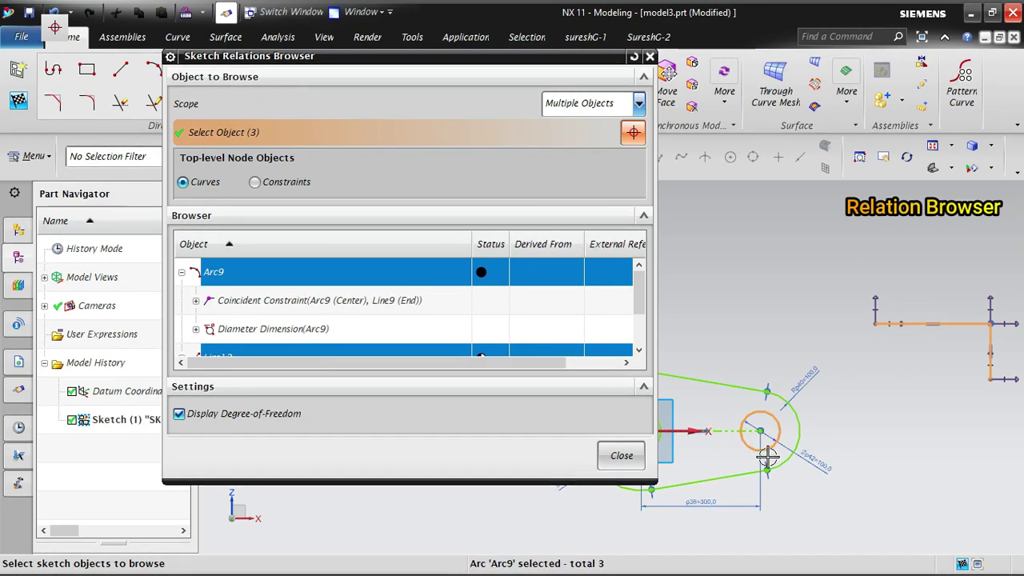
scroll(920, 424, "down", 3)
scroll(861, 429, "up", 5)
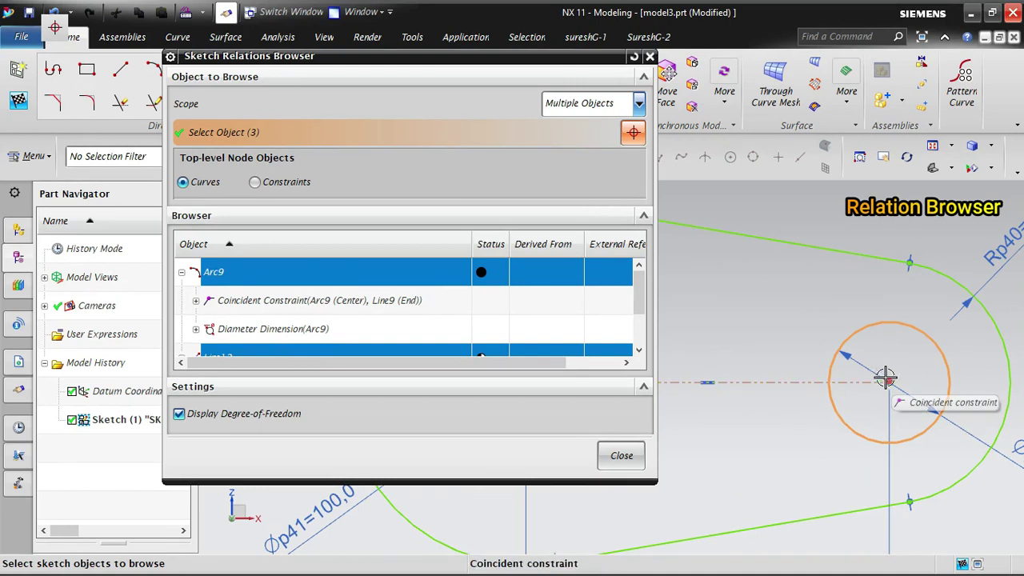
Expand Arc9's coincident constraint and highlight its members Line9 (End) and Arc9 (Center) in the sketch
left_click(259, 303)
left_click(198, 301)
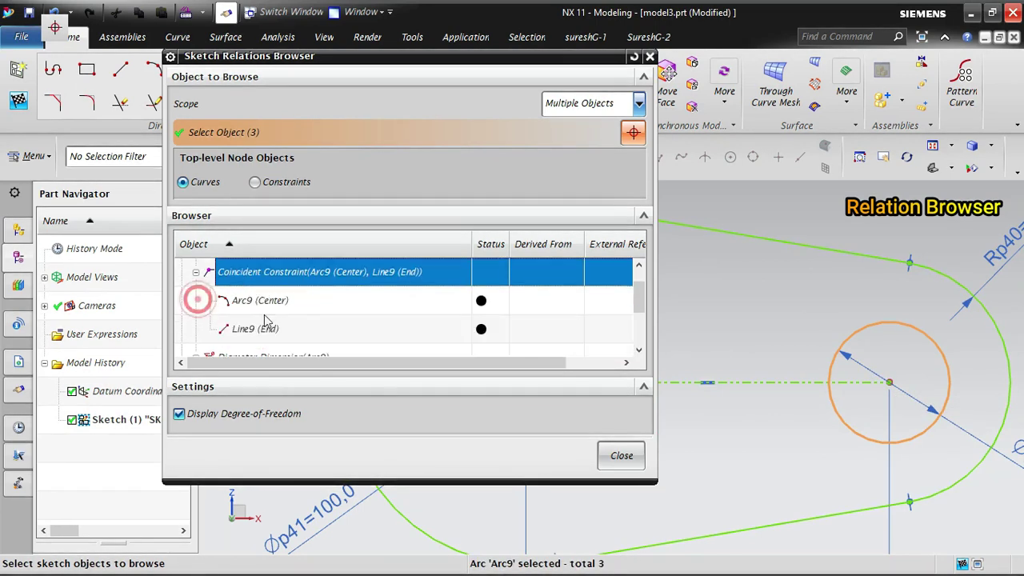
left_click(249, 329)
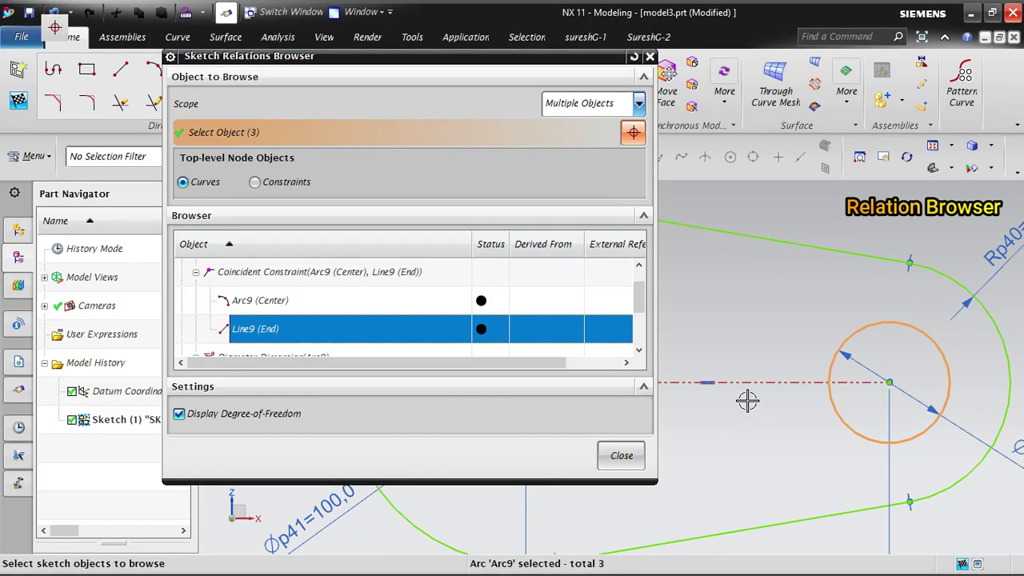
left_click(251, 309)
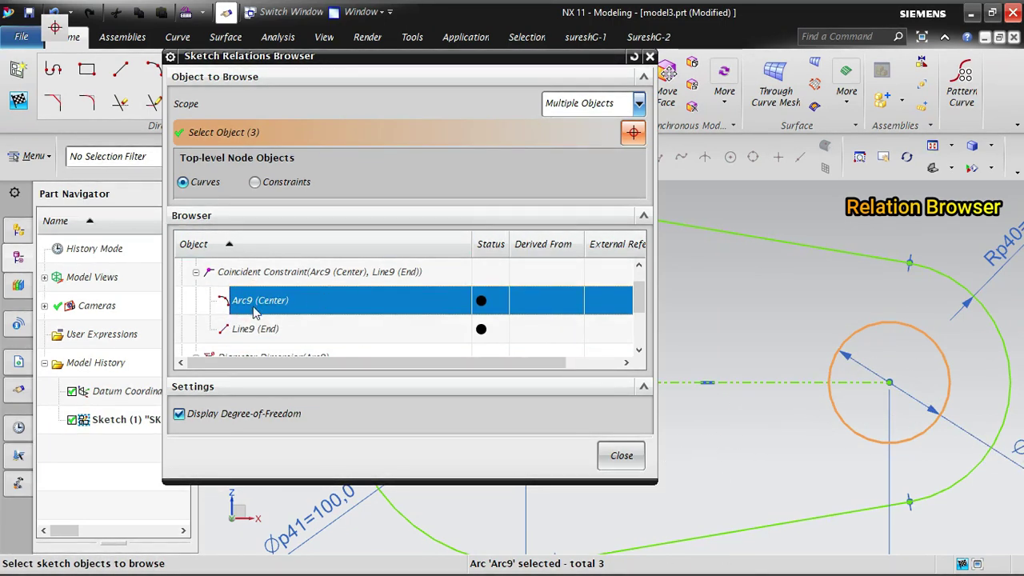
left_click(335, 277)
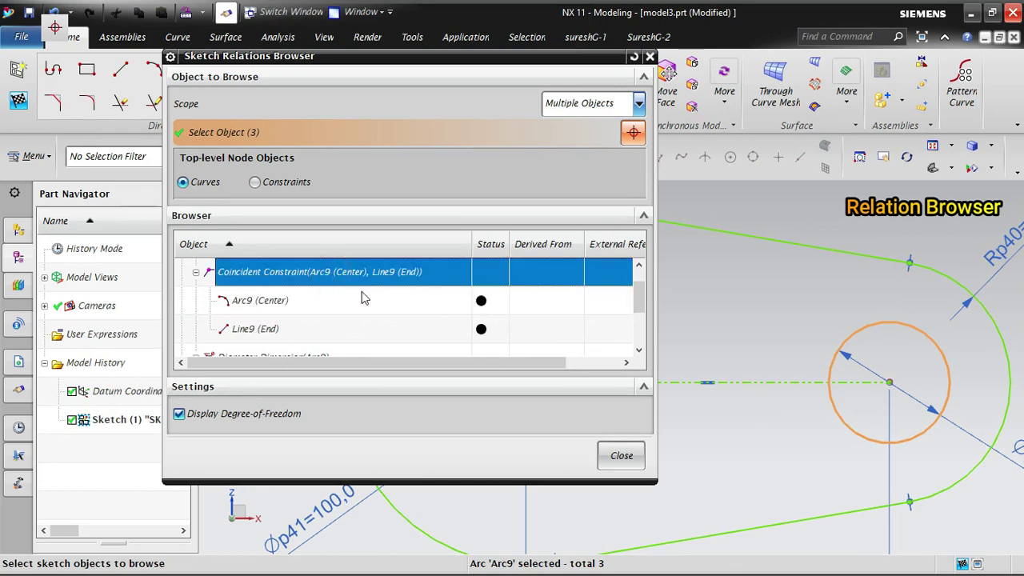
Inspect Arc9's diameter dimension in the browser, expanding it to its related curve, viewing its available actions and collapsing it again
scroll(362, 298, "down", 1)
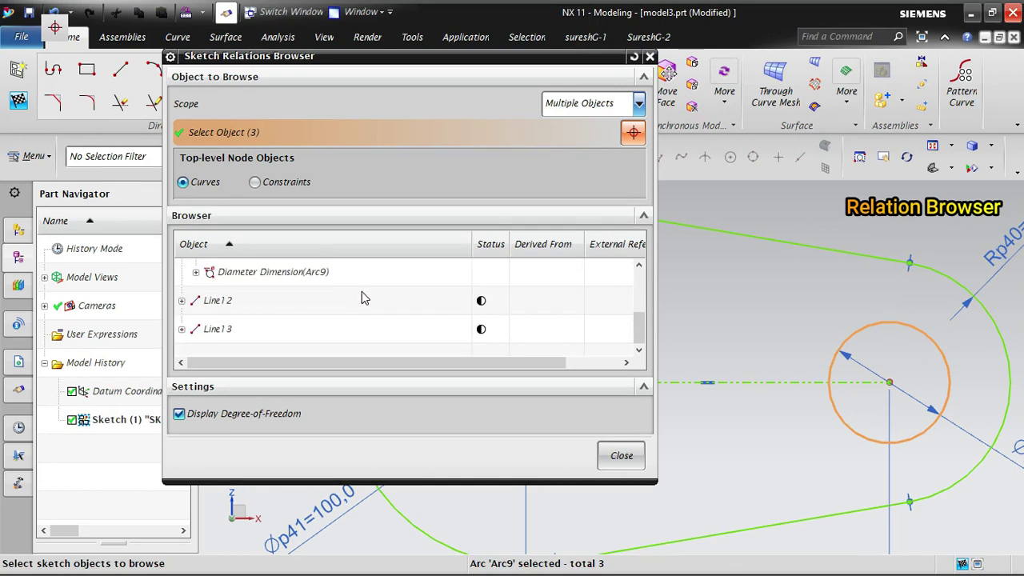
left_click(280, 276)
scroll(792, 379, "down", 3)
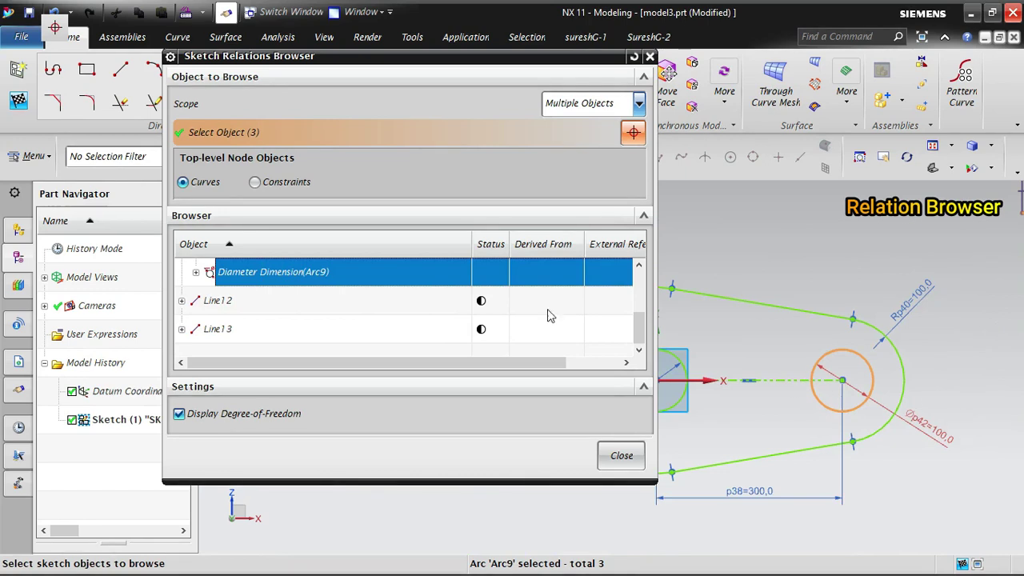
left_click(193, 272)
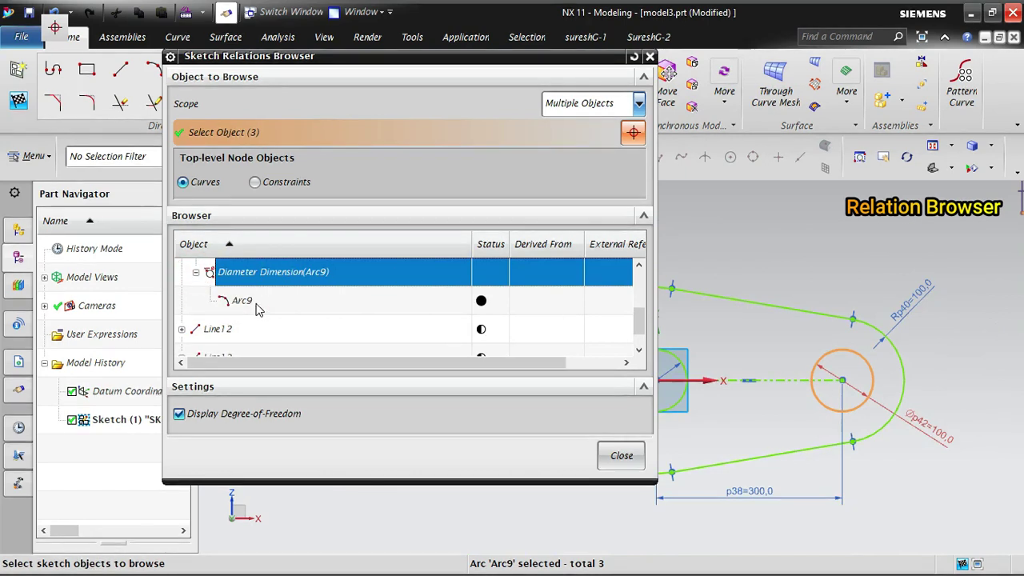
right_click(252, 277)
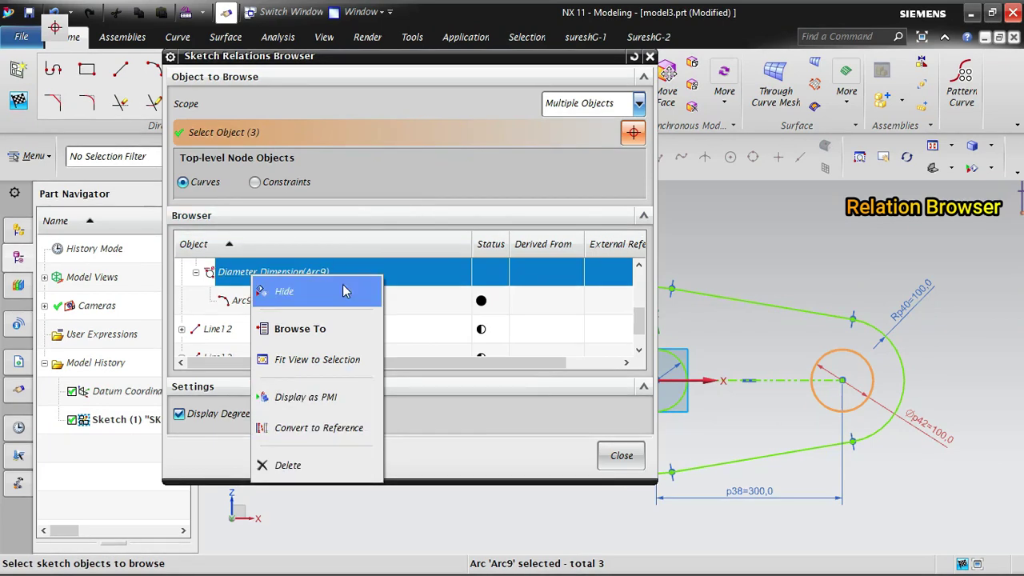
left_click(455, 173)
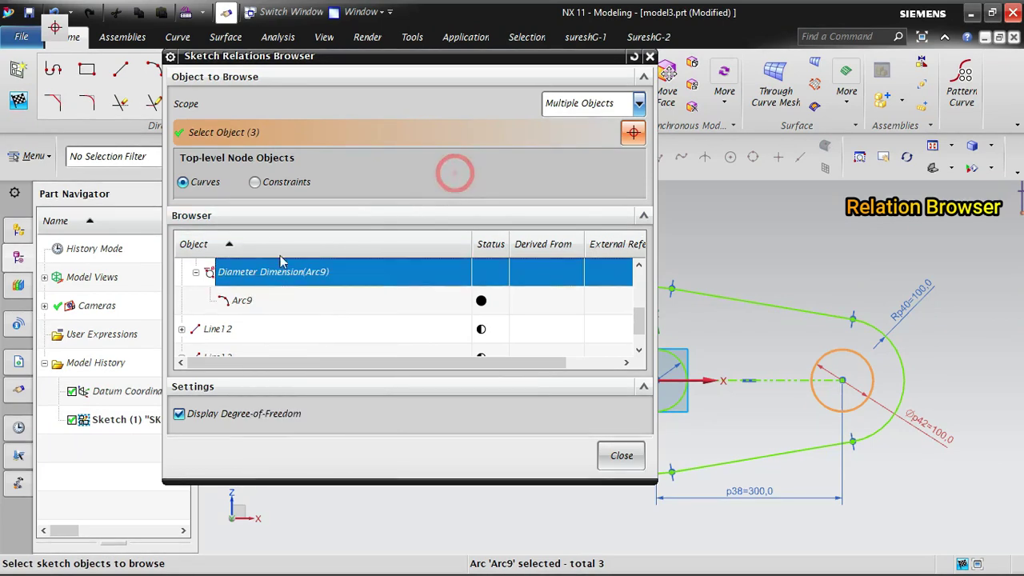
left_click(199, 273)
Highlight Line12 and Line13 in turn from the browser to identify the two separate lines in the sketch
scroll(804, 421, "down", 6)
scroll(916, 388, "up", 3)
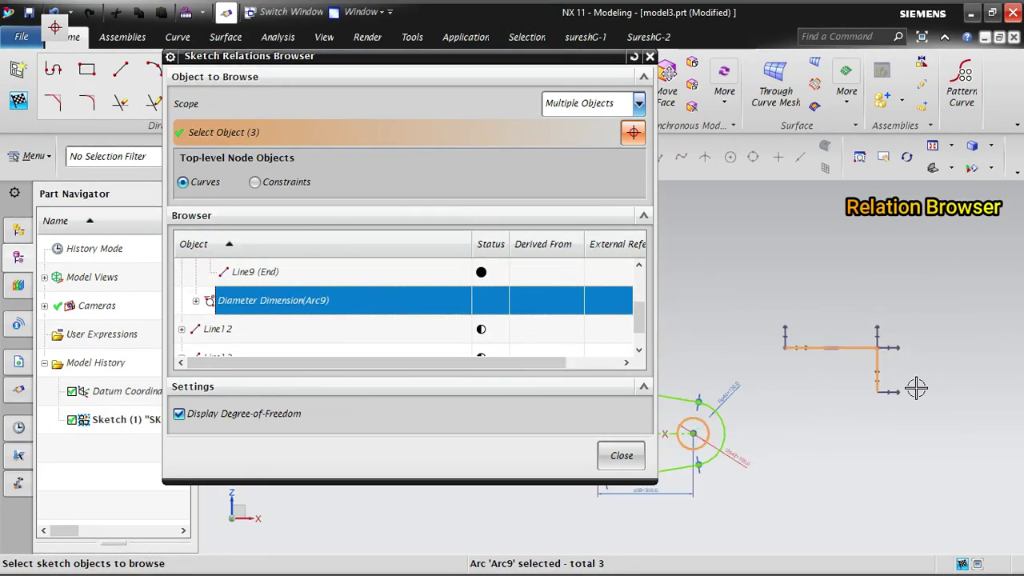
scroll(916, 388, "up", 2)
left_click(248, 337)
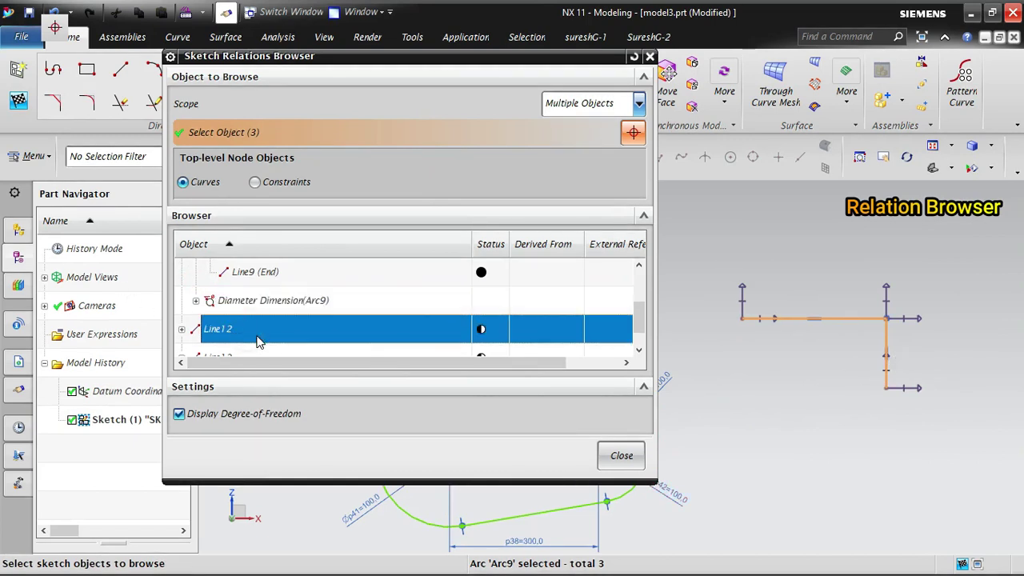
scroll(236, 342, "down", 1)
left_click(232, 334)
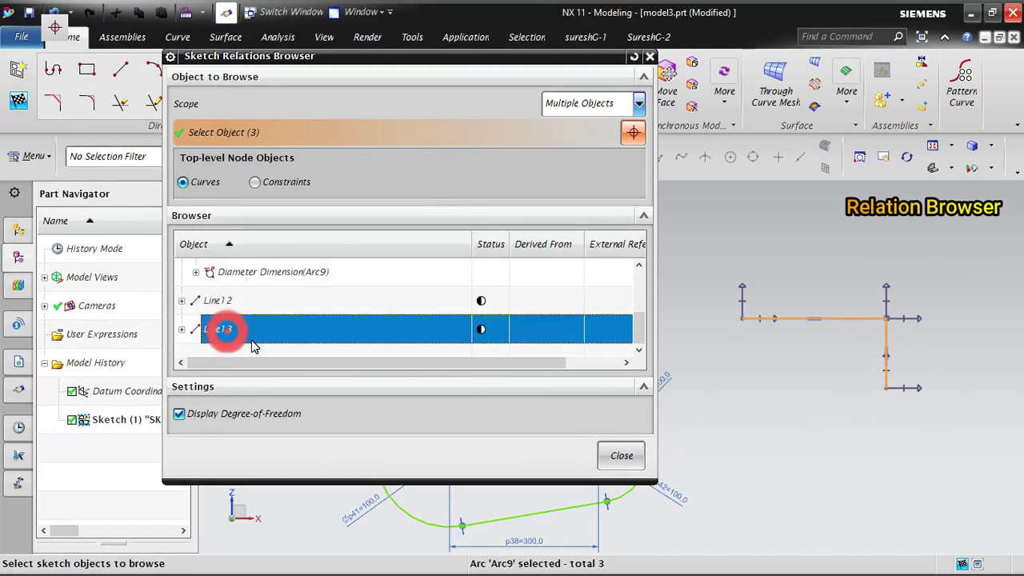
Expand Line13 and examine its coincident constraint with Line12 and its vertical constraint, down to the related line
left_click(182, 329)
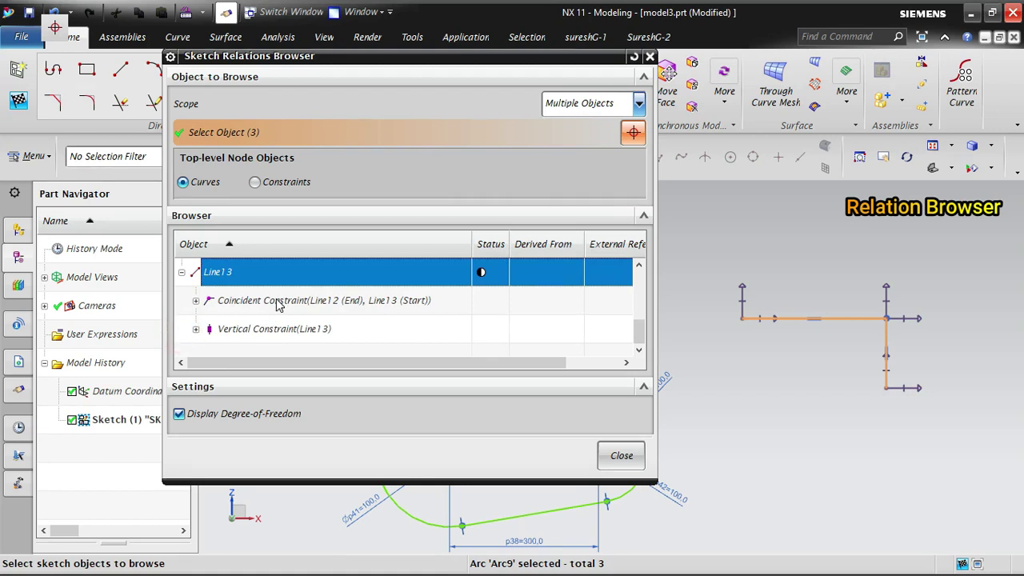
left_click(284, 301)
scroll(919, 316, "up", 5)
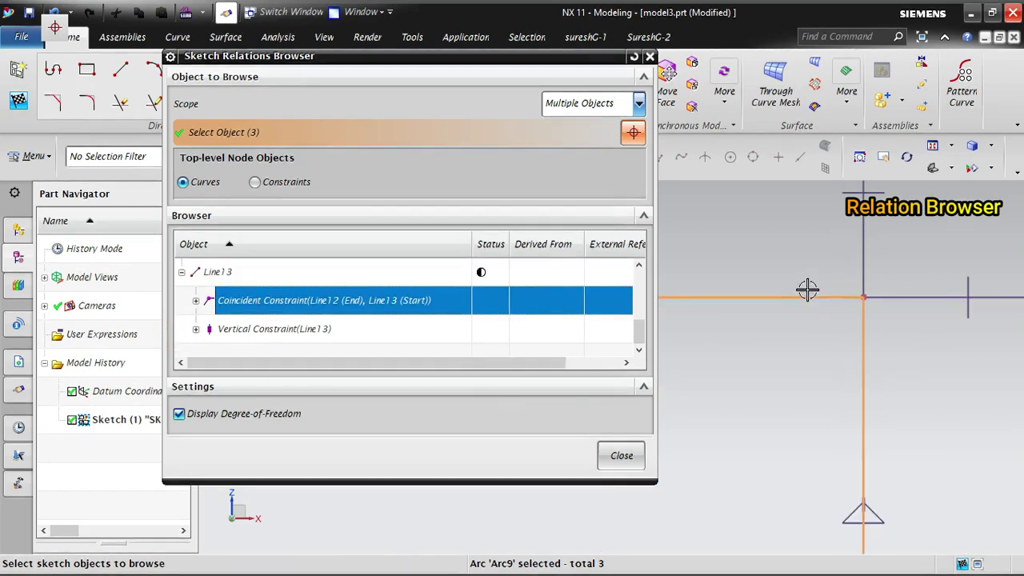
left_click(285, 334)
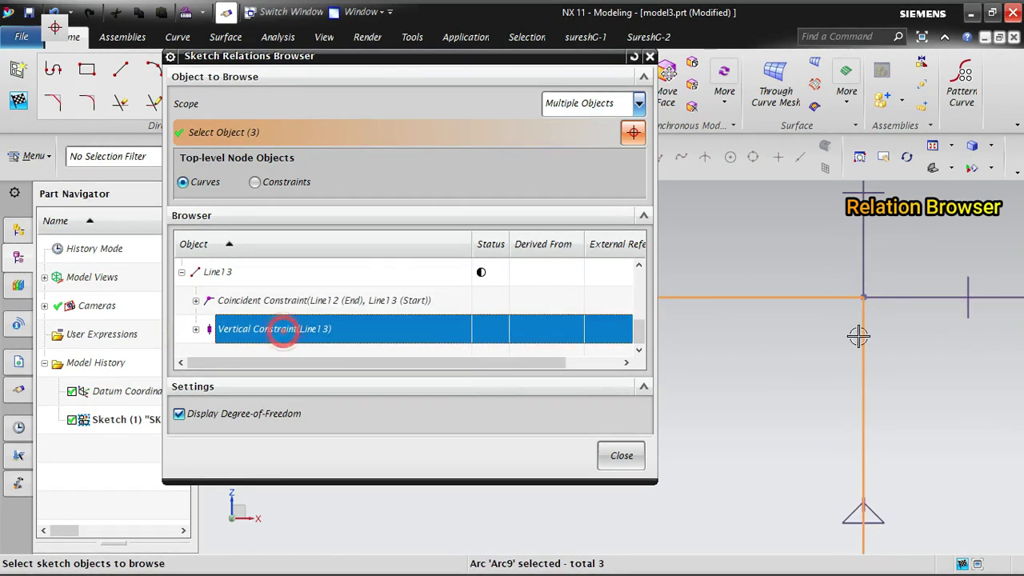
scroll(872, 352, "down", 4)
scroll(872, 362, "up", 3)
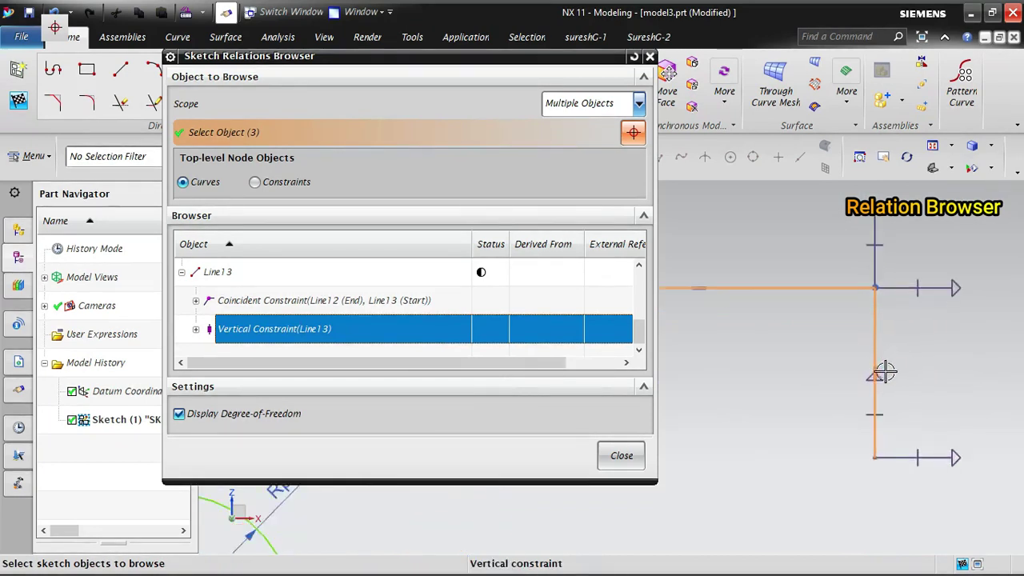
left_click(208, 331)
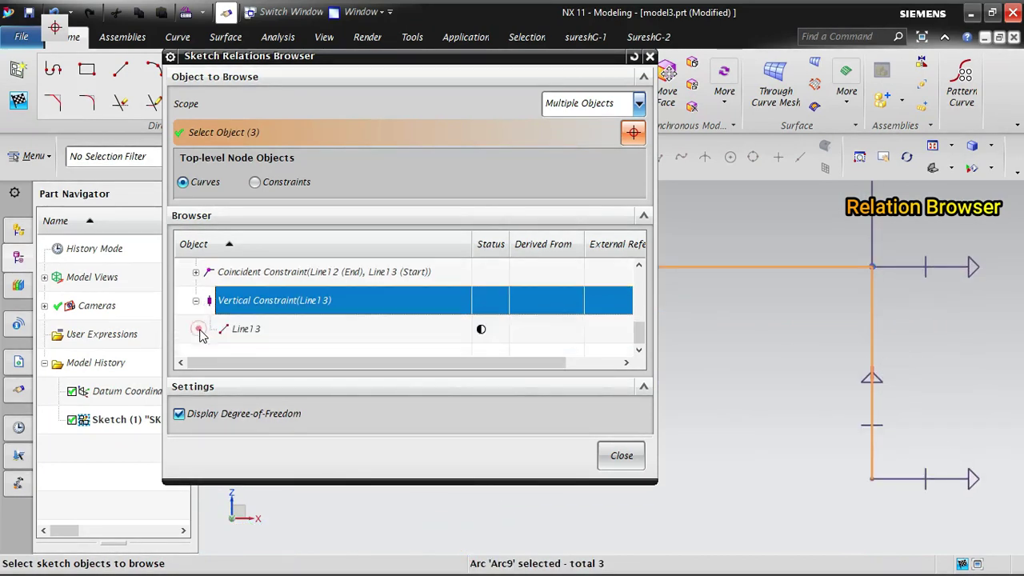
left_click(265, 338)
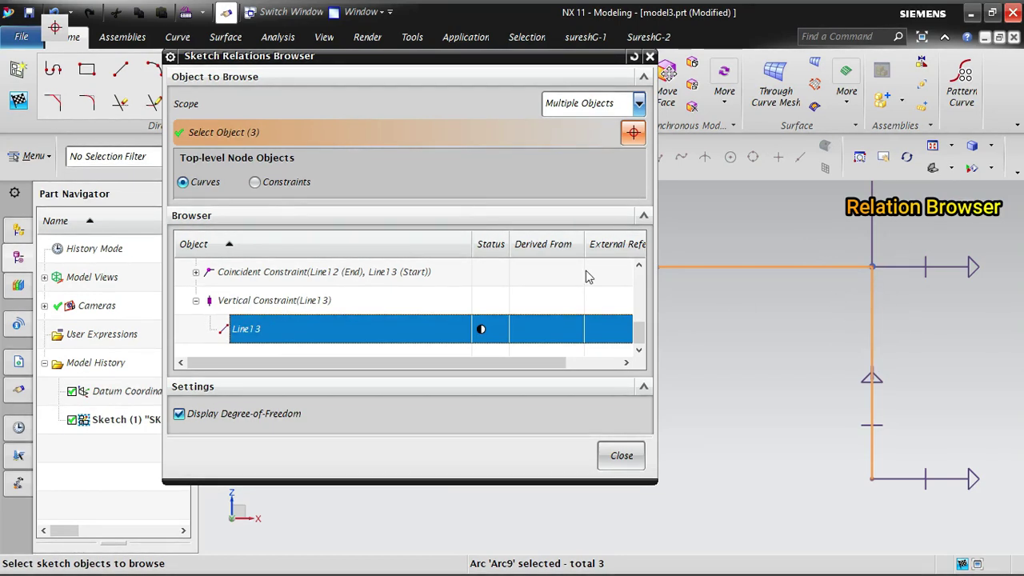
Delete Line13's vertical constraint from the browser list and close the Sketch Relations Browser
scroll(302, 320, "up", 5)
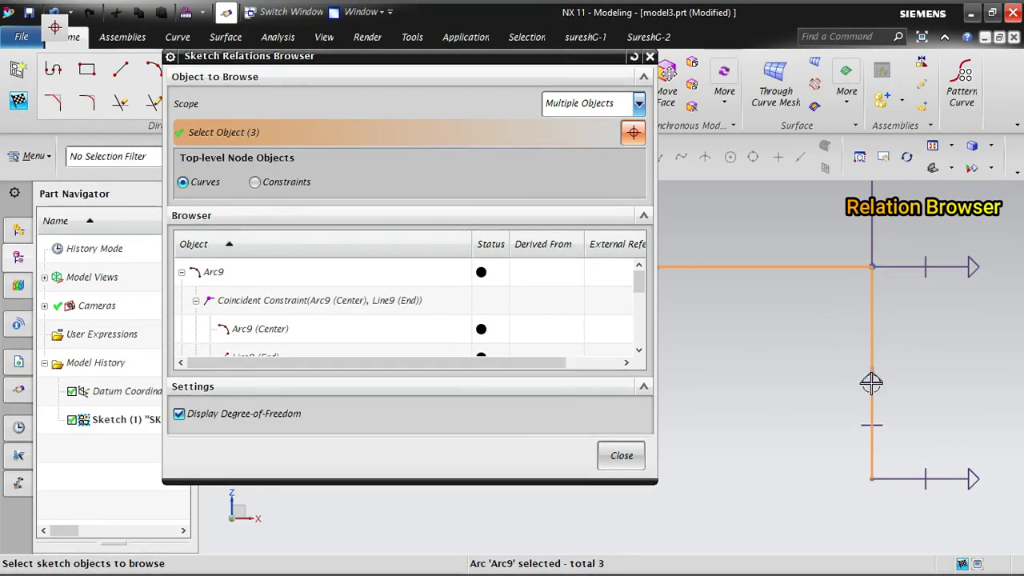
scroll(290, 311, "down", 5)
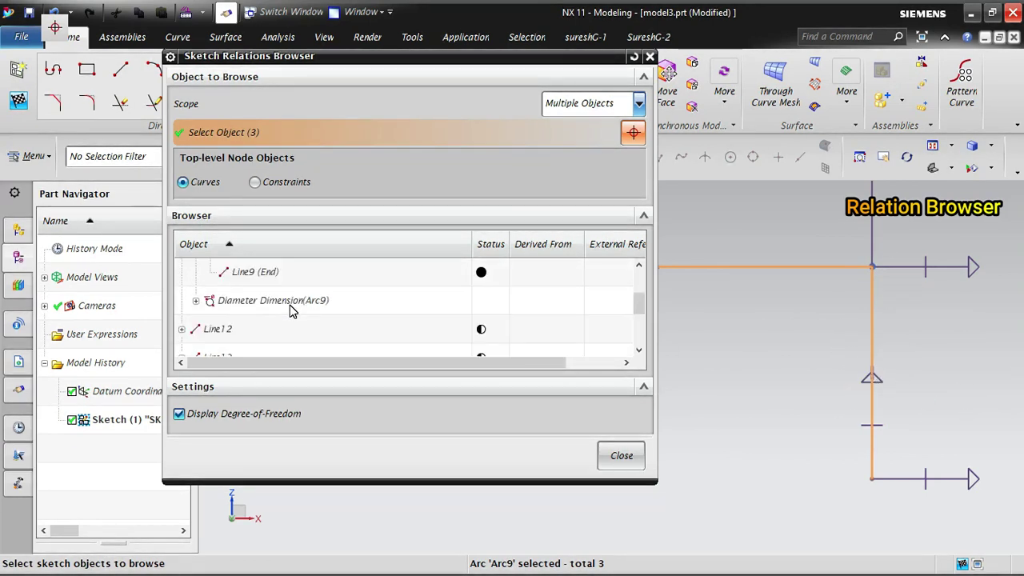
left_click(221, 272)
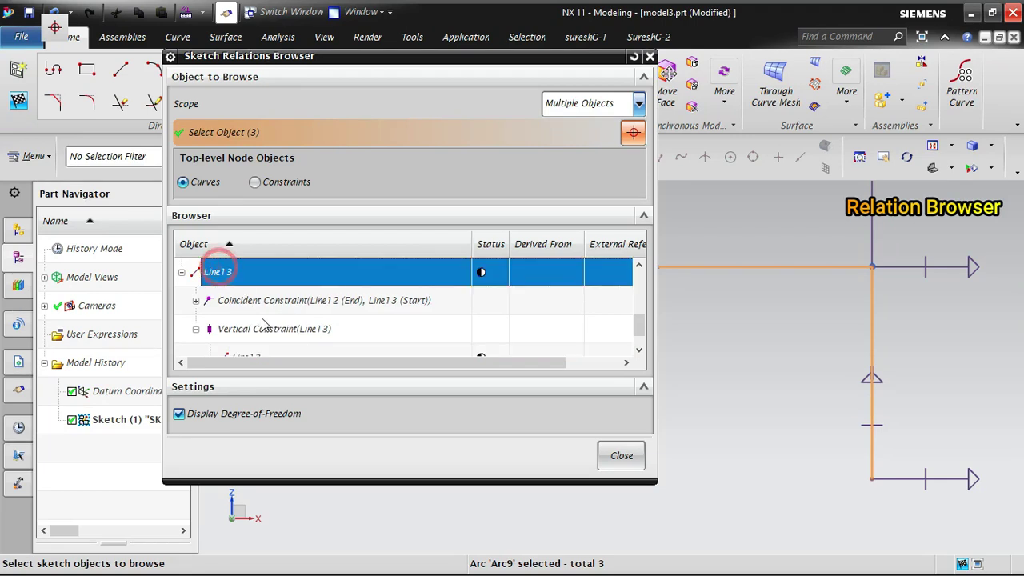
left_click(261, 331)
right_click(262, 331)
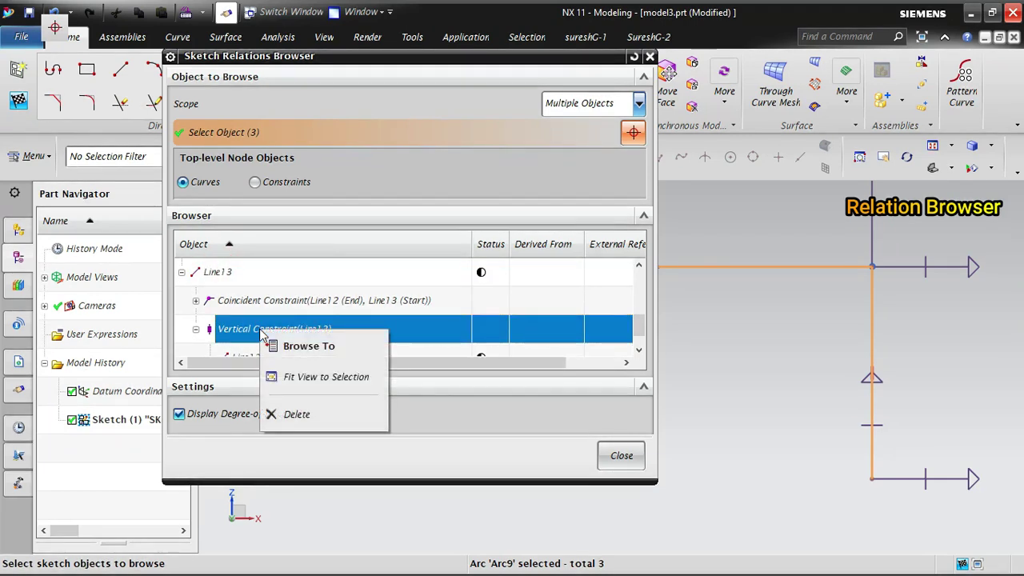
left_click(304, 413)
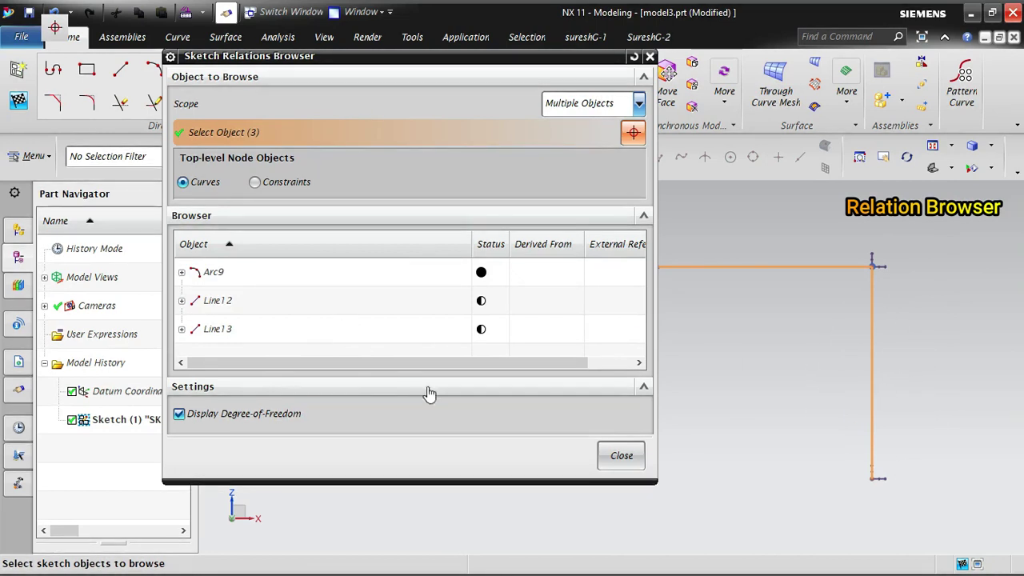
left_click(601, 449)
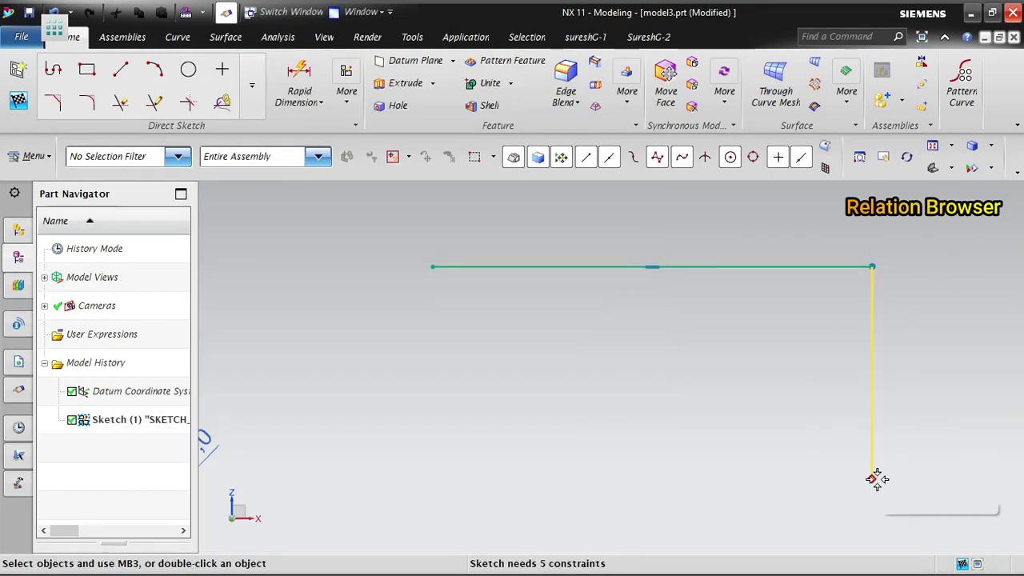
Swing Line13's free lower end inward and back outward so it slants, and shift Line12's free end slightly down
left_click_drag(919, 486, 625, 482)
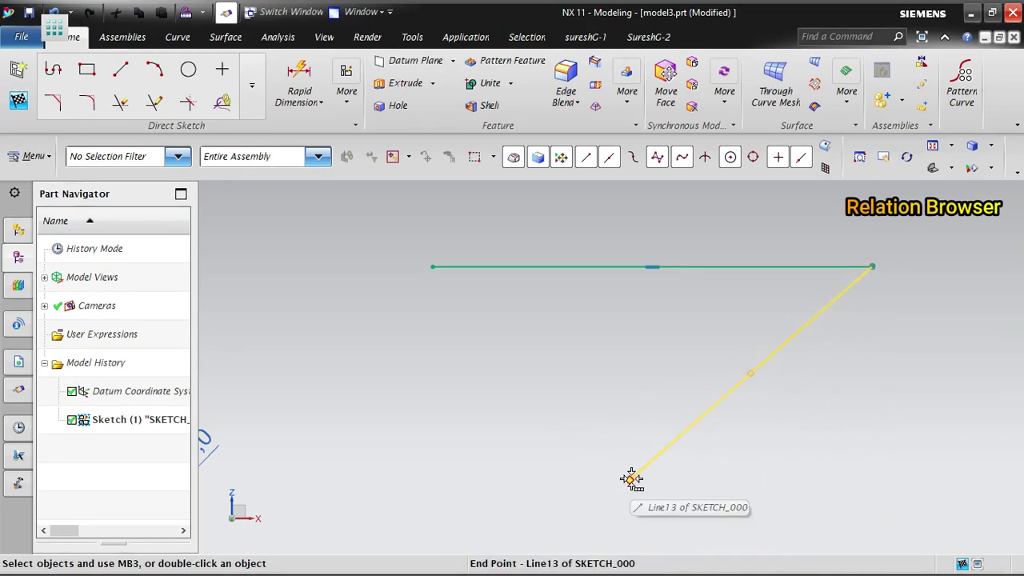
left_click(348, 92)
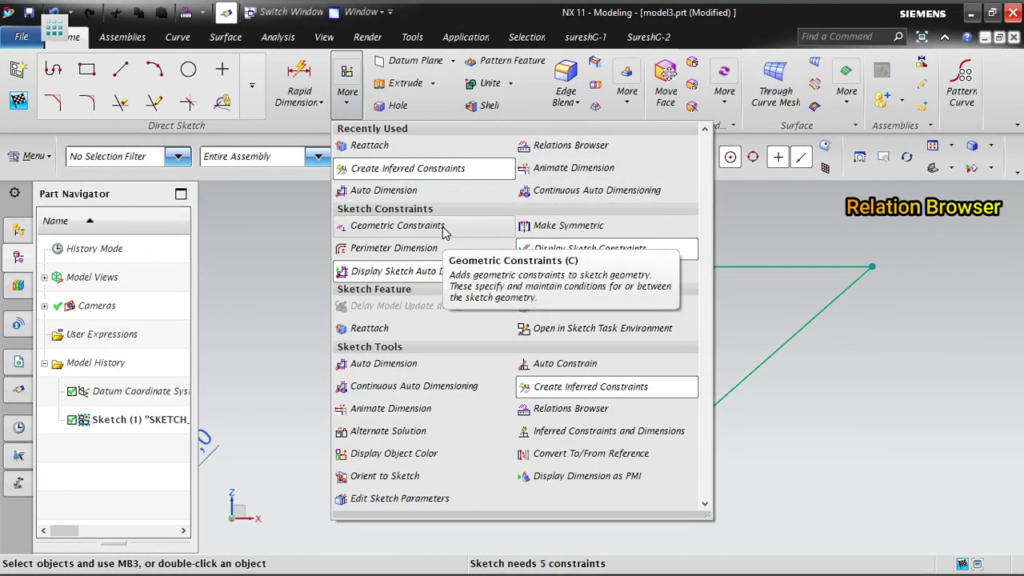
left_click(854, 433)
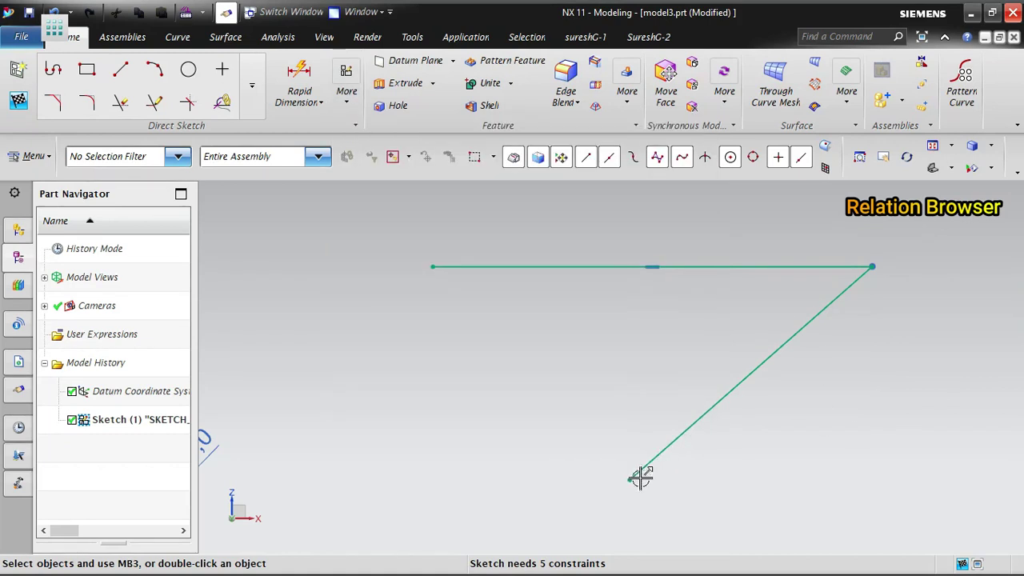
mouse_move(628, 478)
left_mouse_down()
mouse_move(902, 478)
mouse_move(924, 467)
left_mouse_up()
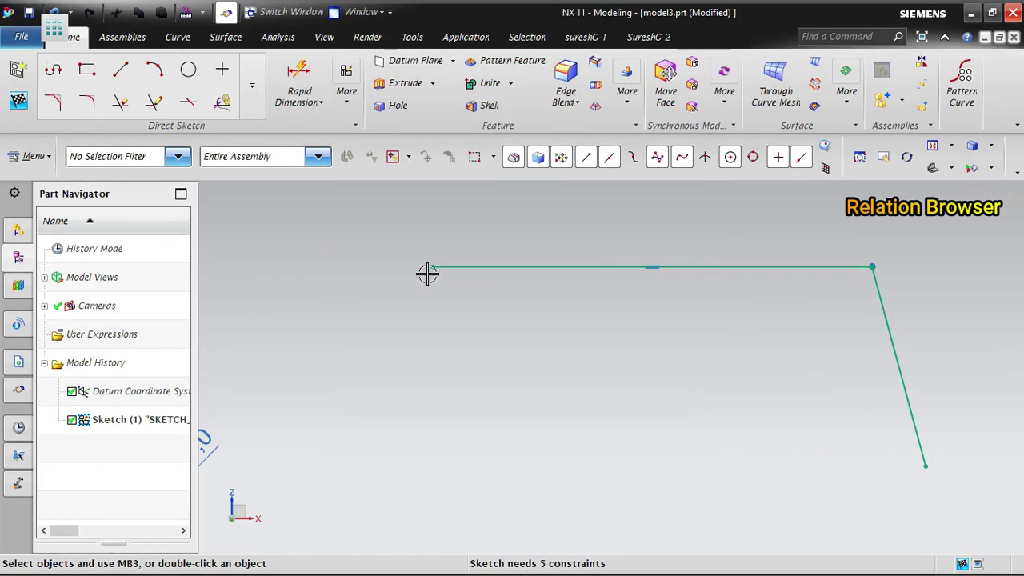
mouse_move(432, 267)
left_mouse_down()
mouse_move(451, 398)
mouse_move(437, 283)
mouse_move(418, 288)
mouse_move(428, 300)
left_mouse_up()
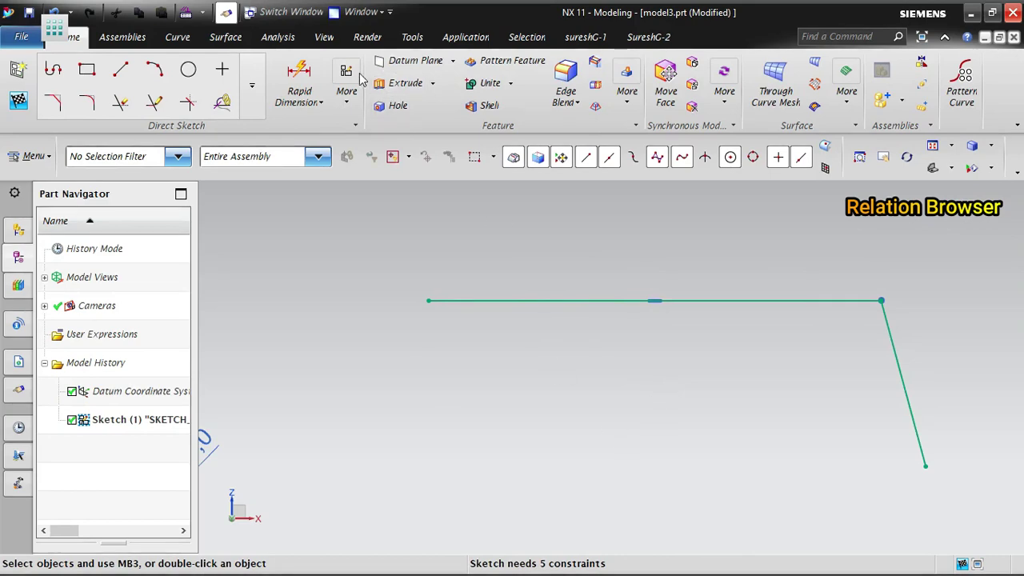
Reopen the Relations Browser, set the scope to Single Object and pick the horizontal line Line12 to list its constraints
left_click(346, 94)
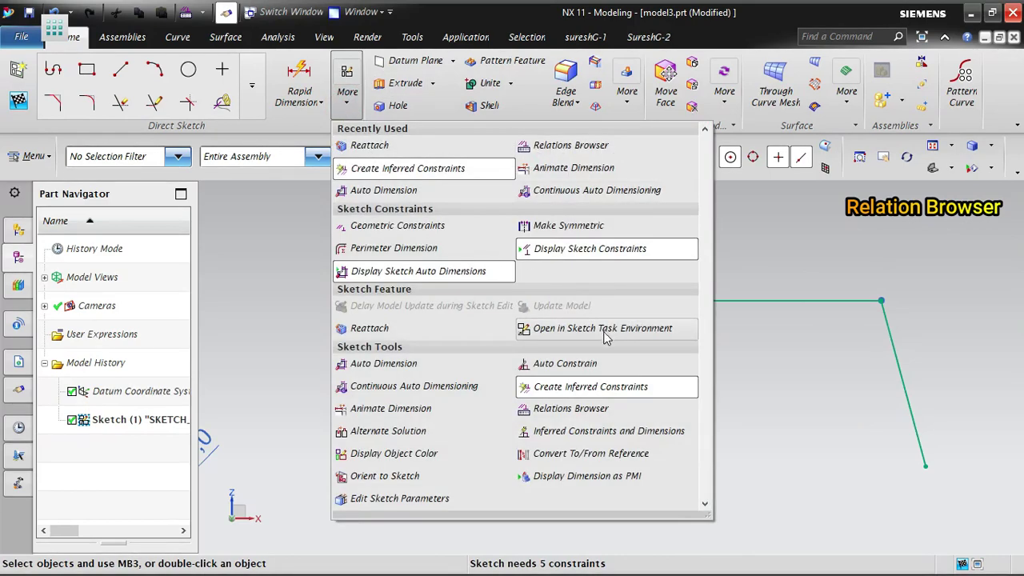
left_click(573, 409)
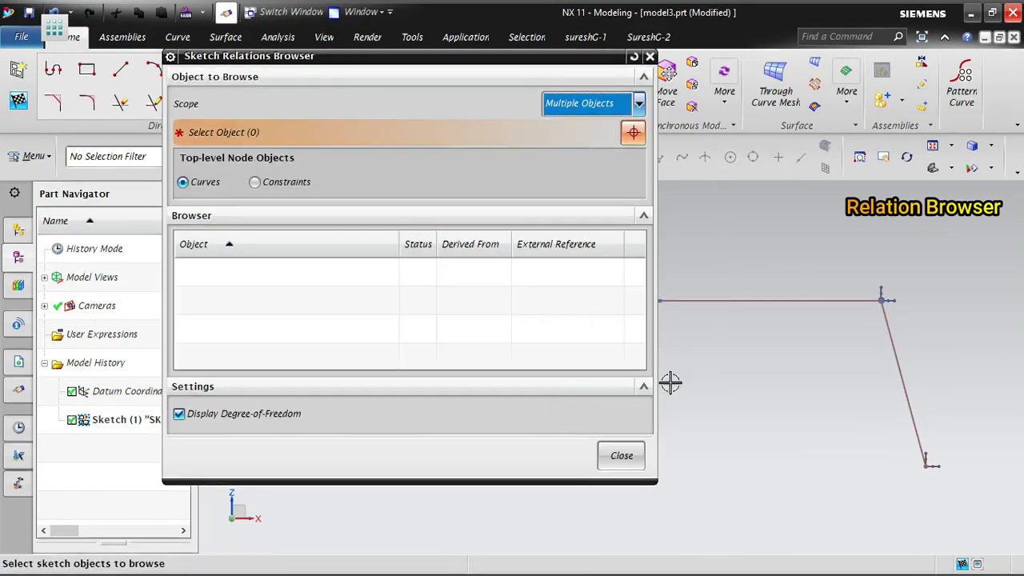
left_click_drag(534, 64, 372, 67)
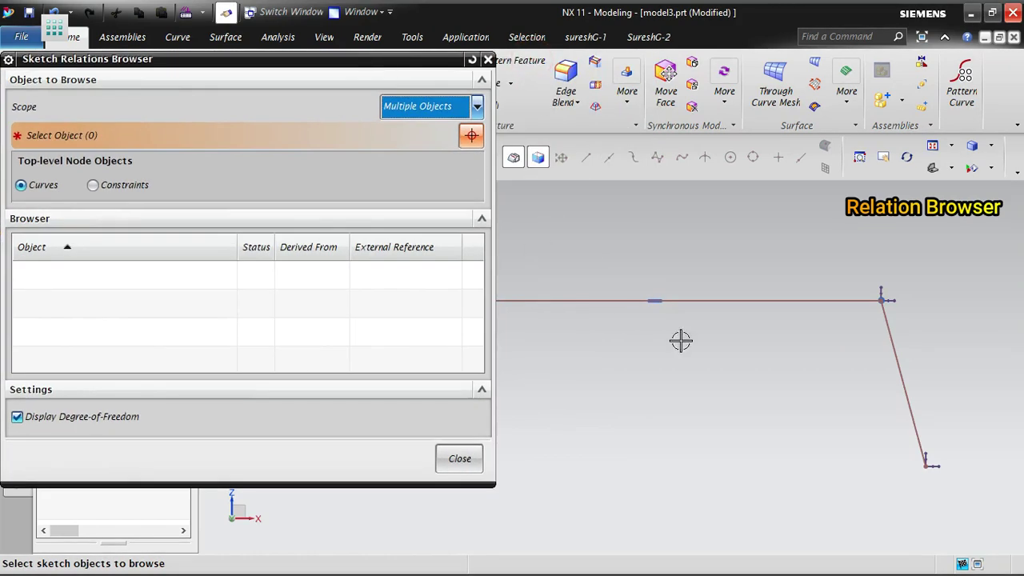
scroll(847, 376, "down", 2)
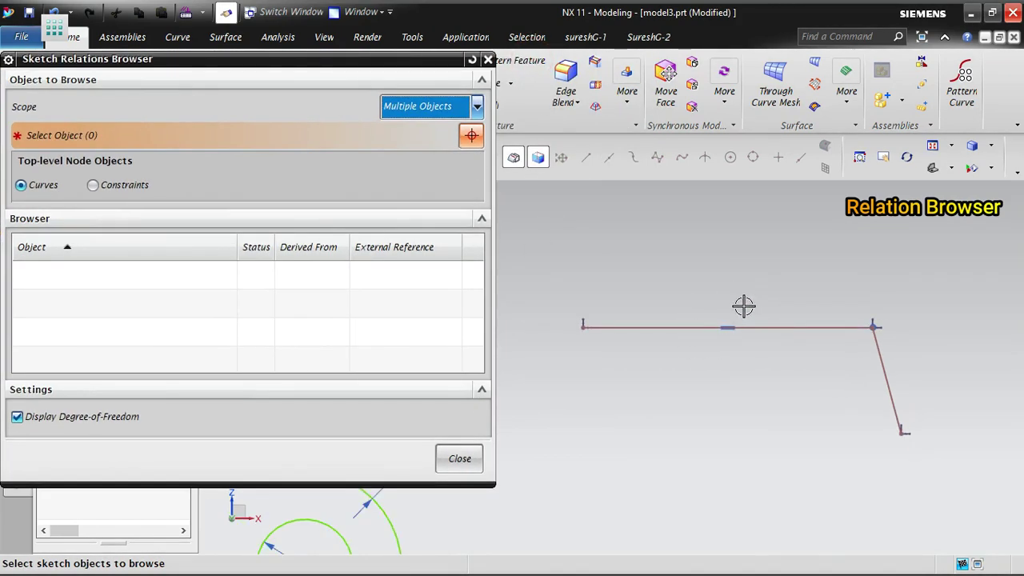
left_click_drag(426, 65, 481, 75)
left_click(480, 116)
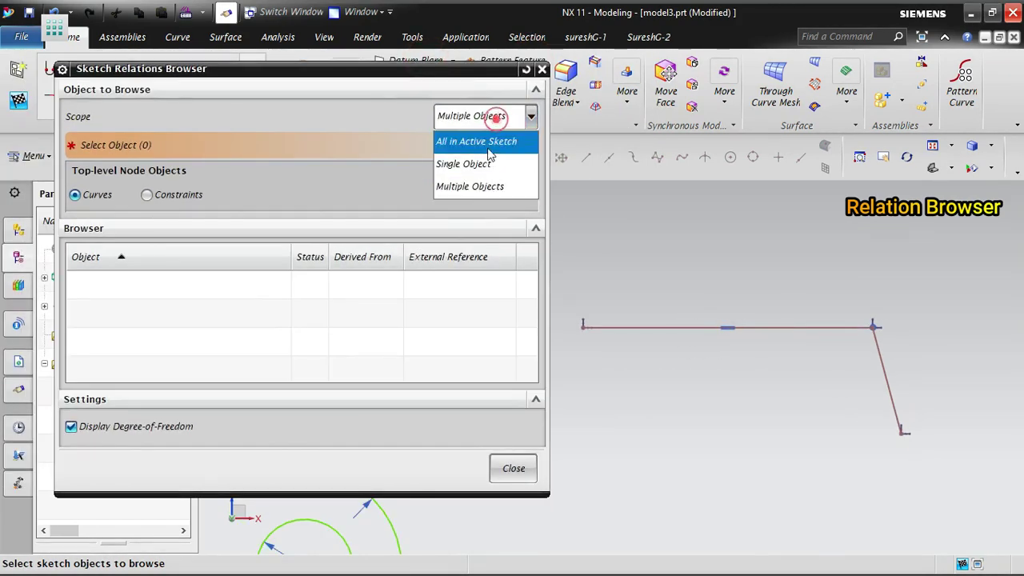
left_click(473, 163)
left_click(751, 324)
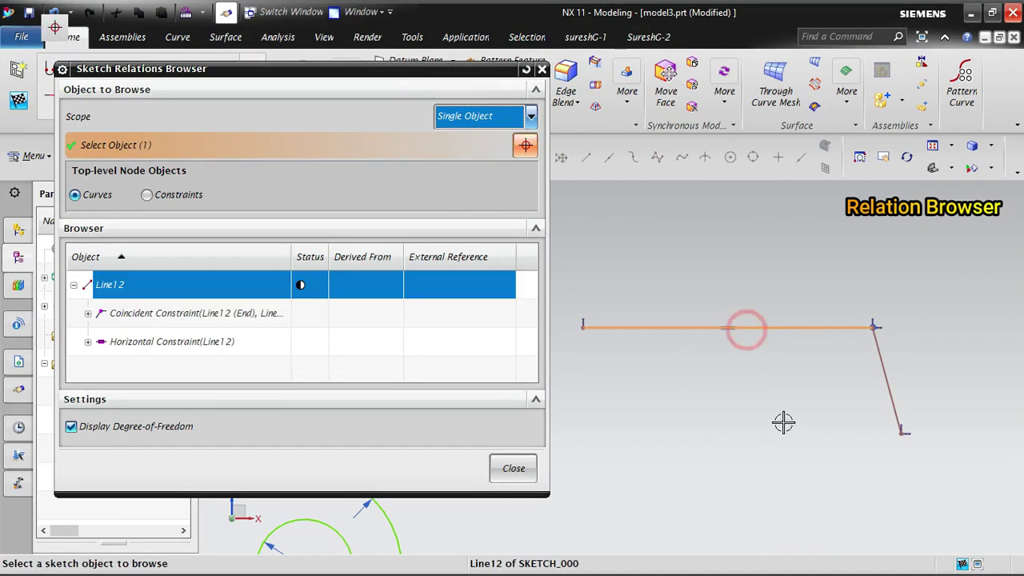
Check Line12's coincident constraint in the browser list and delete its horizontal constraint
left_click(169, 314)
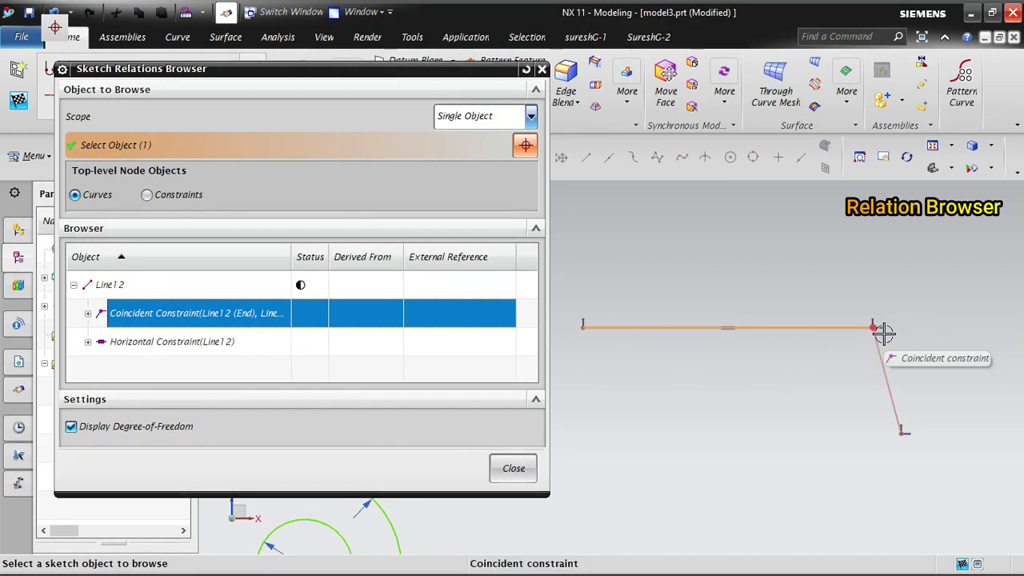
left_click(174, 352)
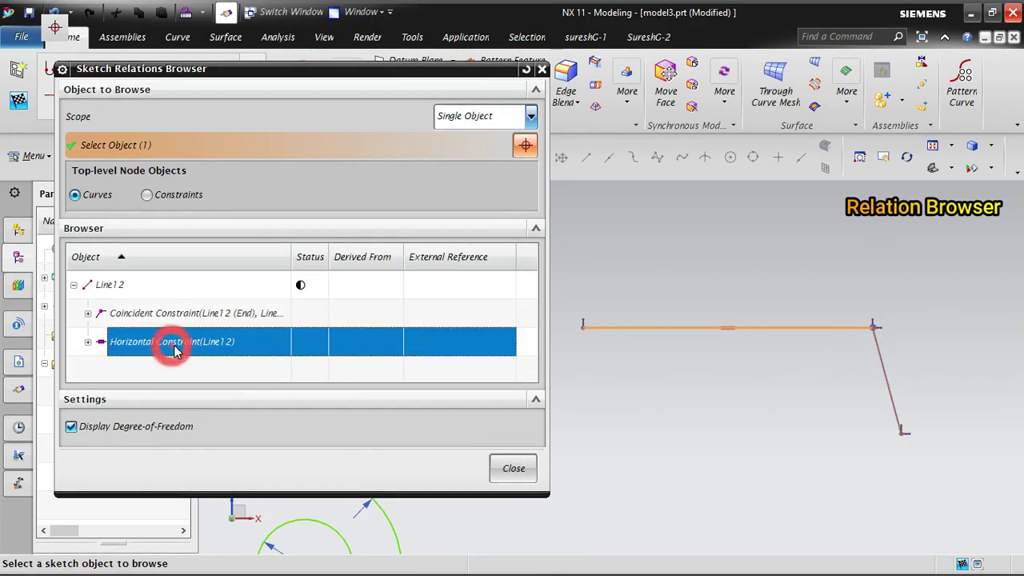
right_click(176, 352)
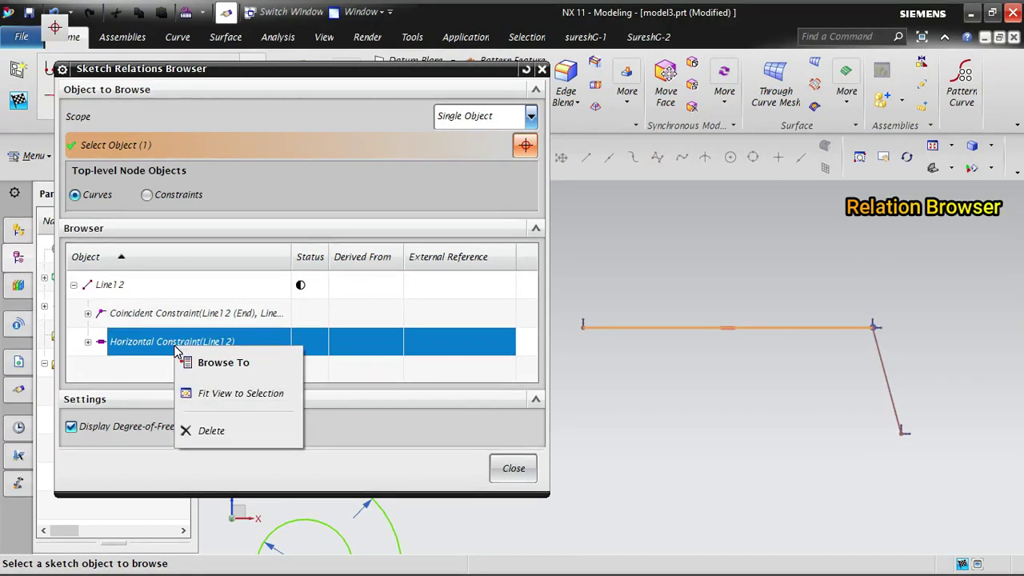
left_click(237, 431)
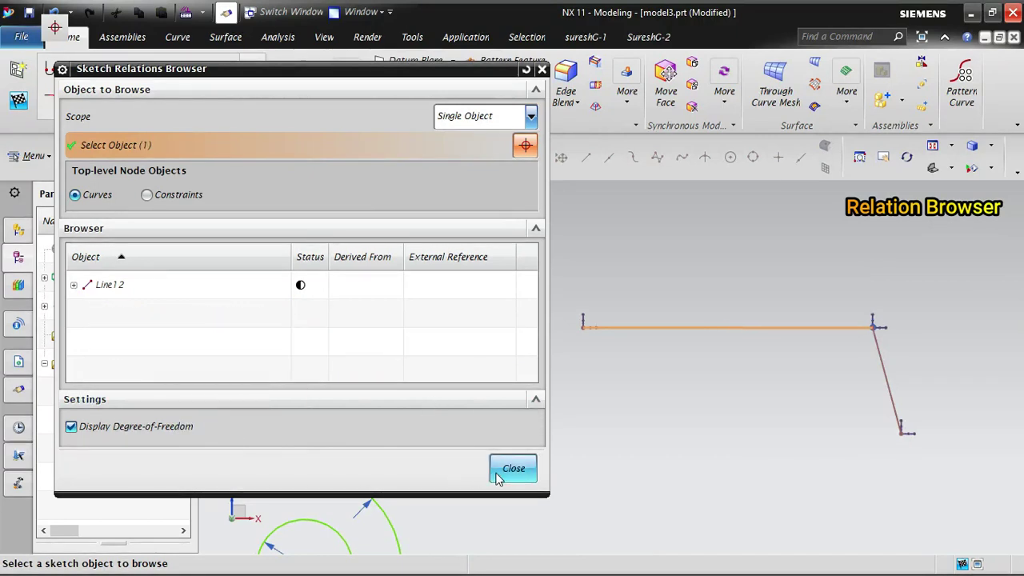
Recheck Line12's coincident constraint, close the Relations Browser and swing the line's free end upward so it slants
left_click(125, 284)
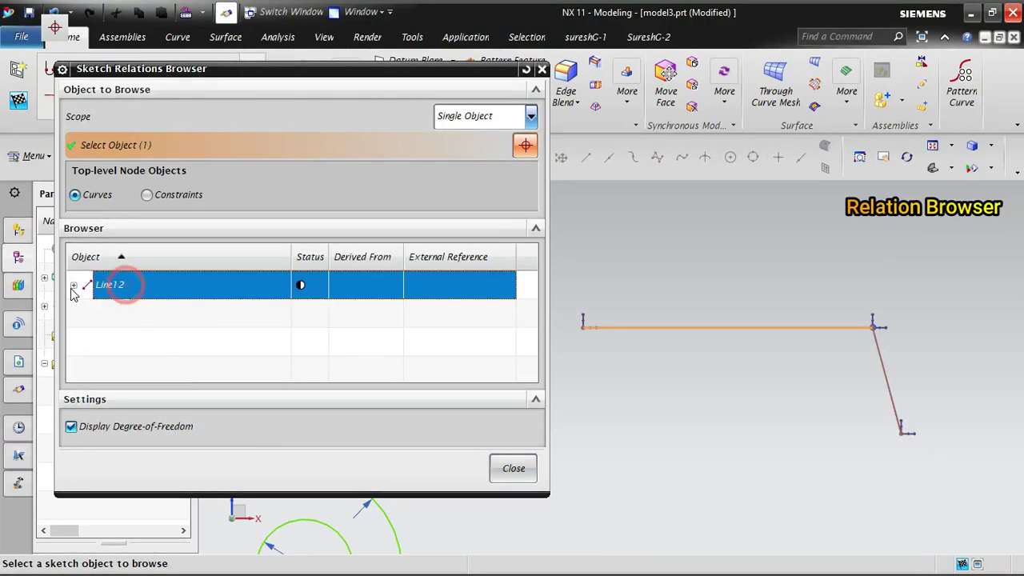
left_click(73, 284)
left_click(156, 312)
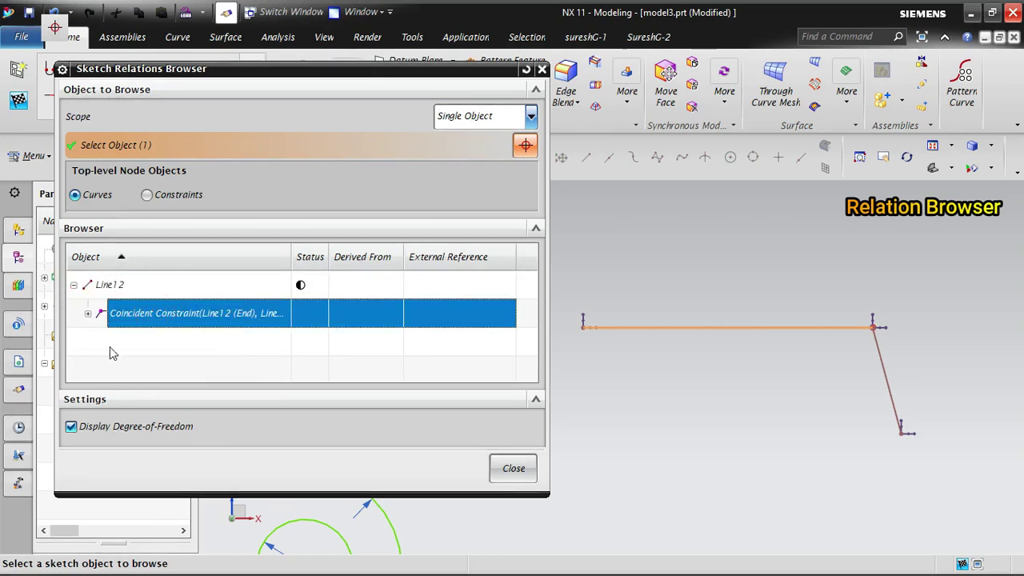
left_click(514, 470)
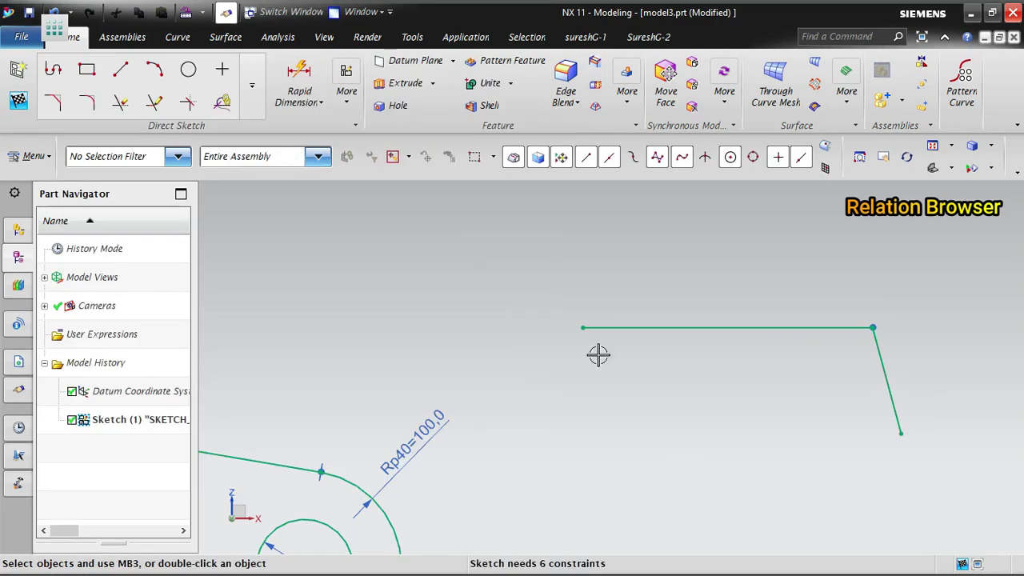
mouse_move(581, 327)
left_mouse_down()
mouse_move(653, 292)
mouse_move(526, 376)
mouse_move(724, 550)
mouse_move(542, 281)
mouse_move(556, 487)
mouse_move(539, 245)
mouse_move(597, 322)
mouse_move(558, 267)
left_mouse_up()
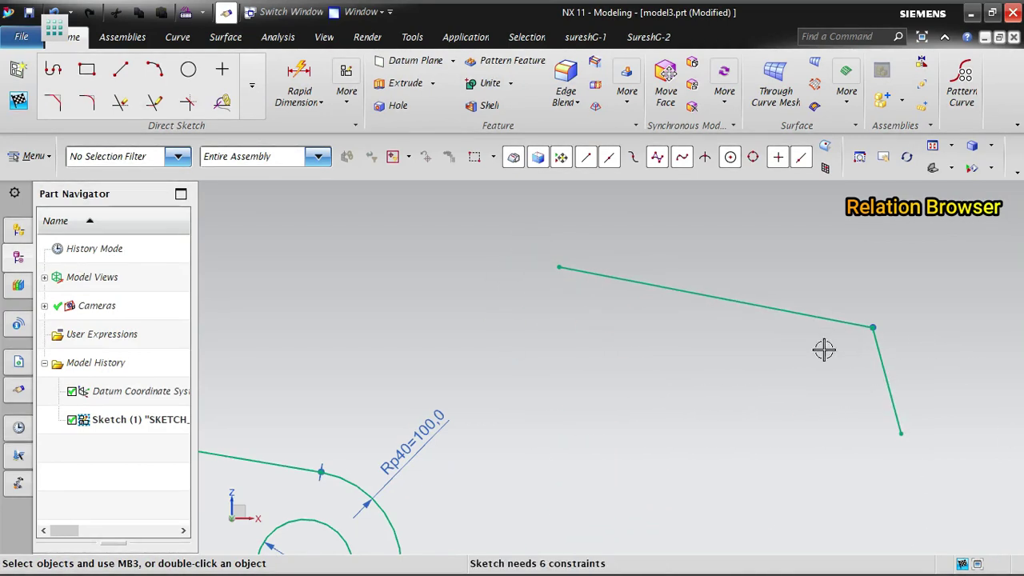
Reopen the Relations Browser, list the curves for the scope All in Active Sketch, and close it
left_click(352, 105)
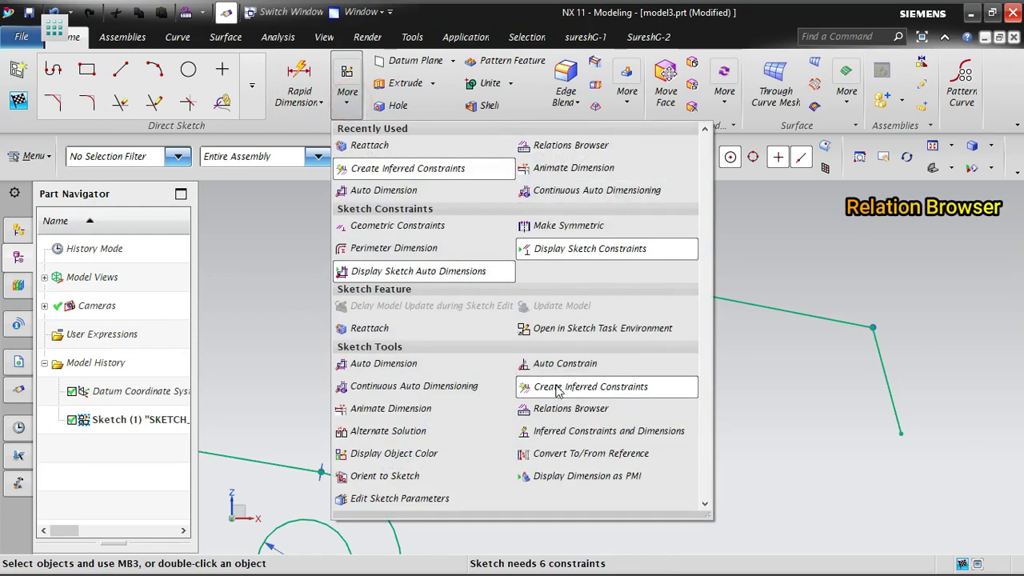
left_click(569, 408)
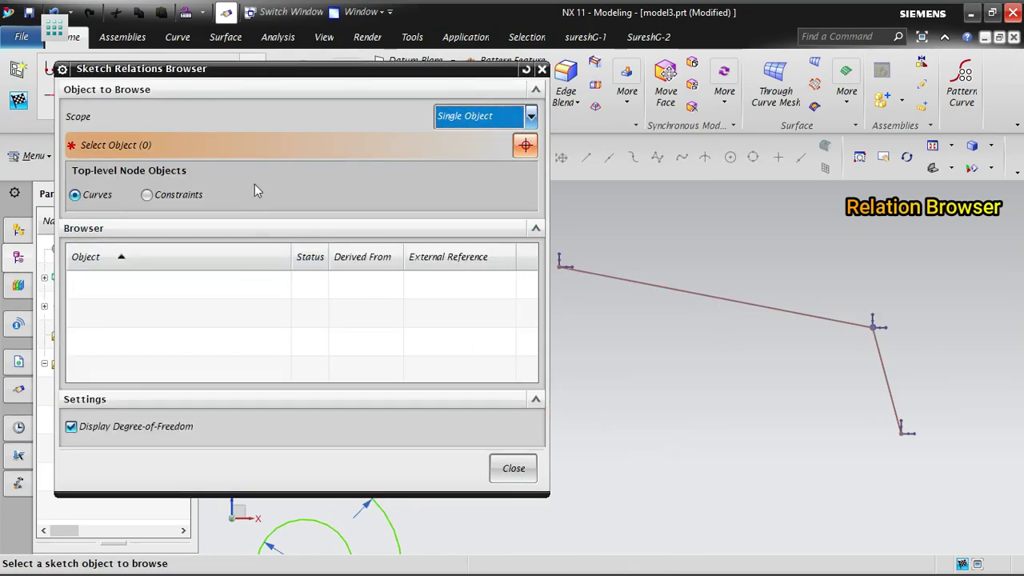
left_click(478, 118)
left_click(476, 140)
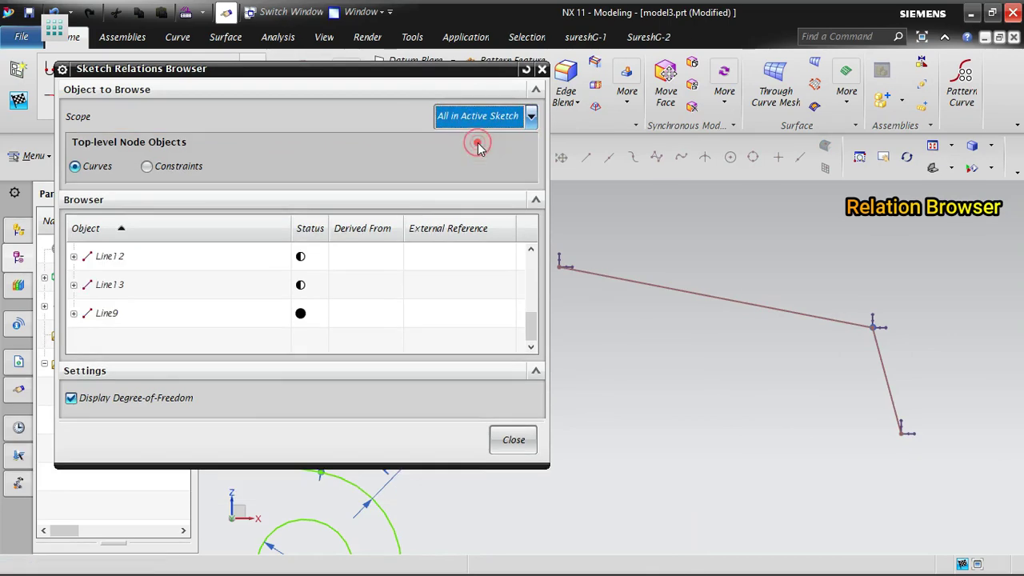
scroll(939, 332, "down", 6)
scroll(917, 396, "up", 1)
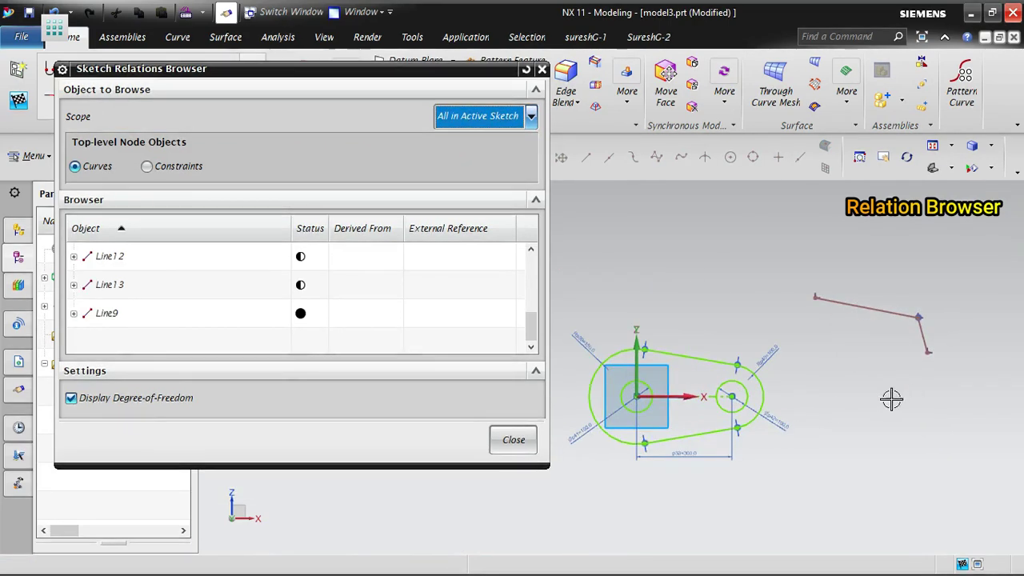
left_click(528, 439)
Select the two loose connected lines beside the link profile and delete them from the sketch
scroll(939, 382, "up", 1)
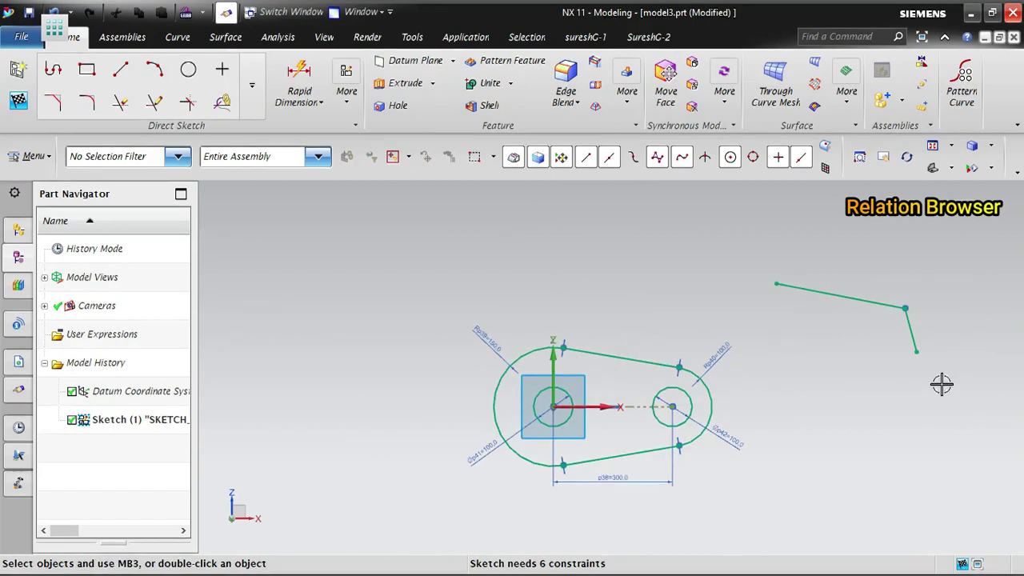
mouse_move(941, 384)
left_mouse_down()
mouse_move(752, 208)
mouse_move(928, 359)
left_mouse_up()
right_click(824, 282)
left_click(858, 478)
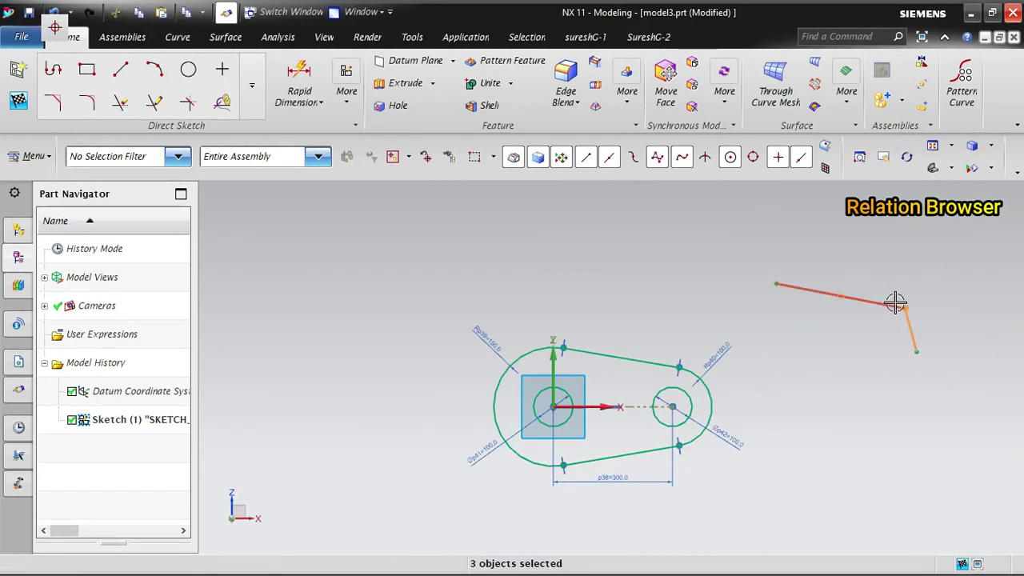
right_click(896, 304)
left_click(904, 518)
scroll(663, 475, "up", 3)
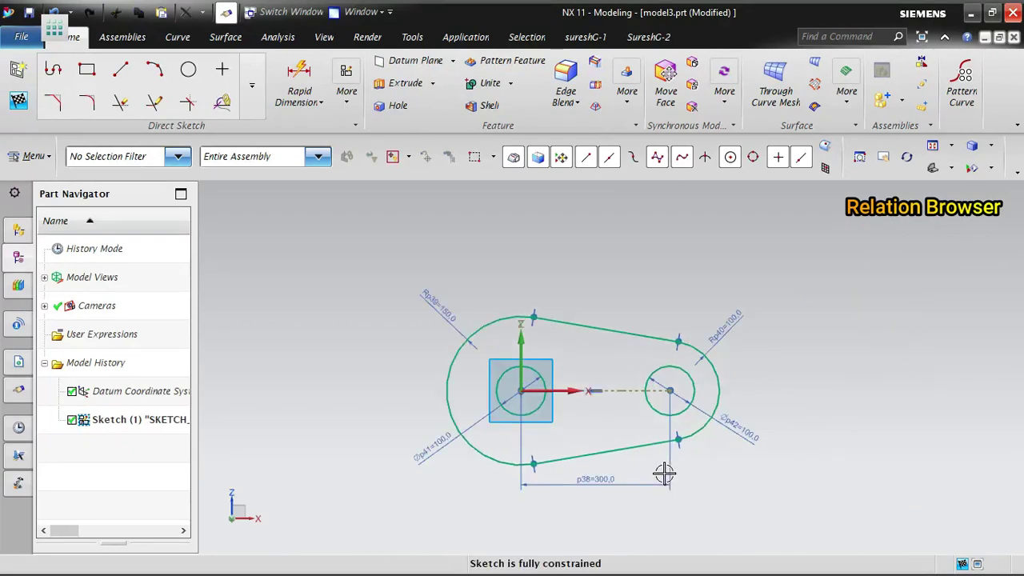
scroll(645, 422, "down", 1)
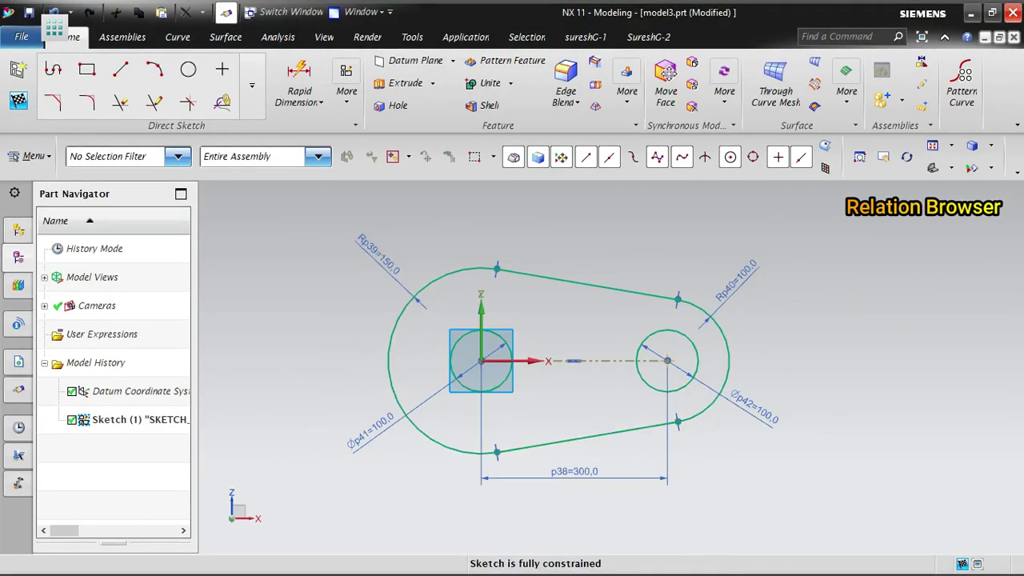
Open the Relations Browser for all curves in the active sketch and expand Arc6 to list its constraints
left_click(348, 95)
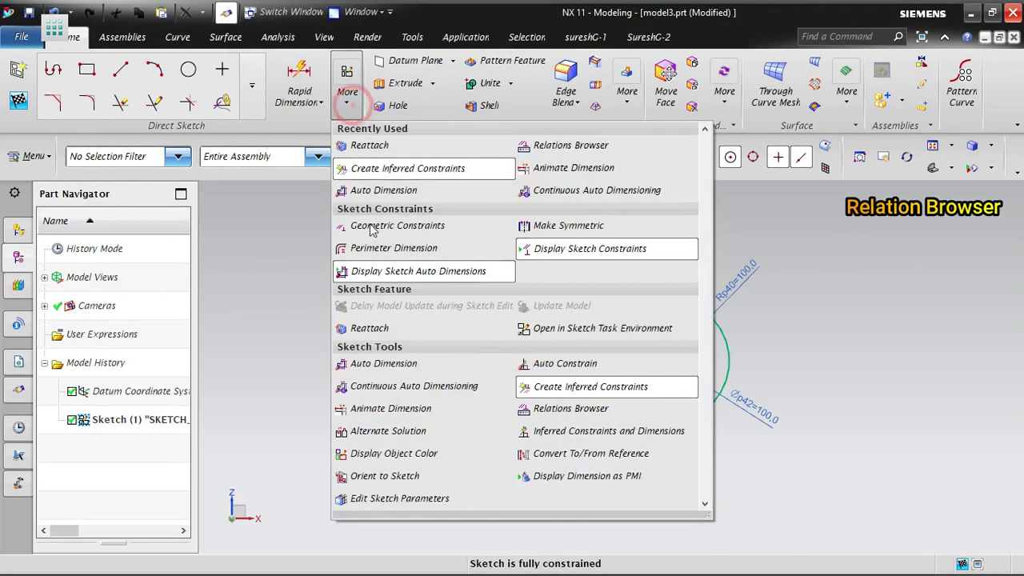
left_click(571, 411)
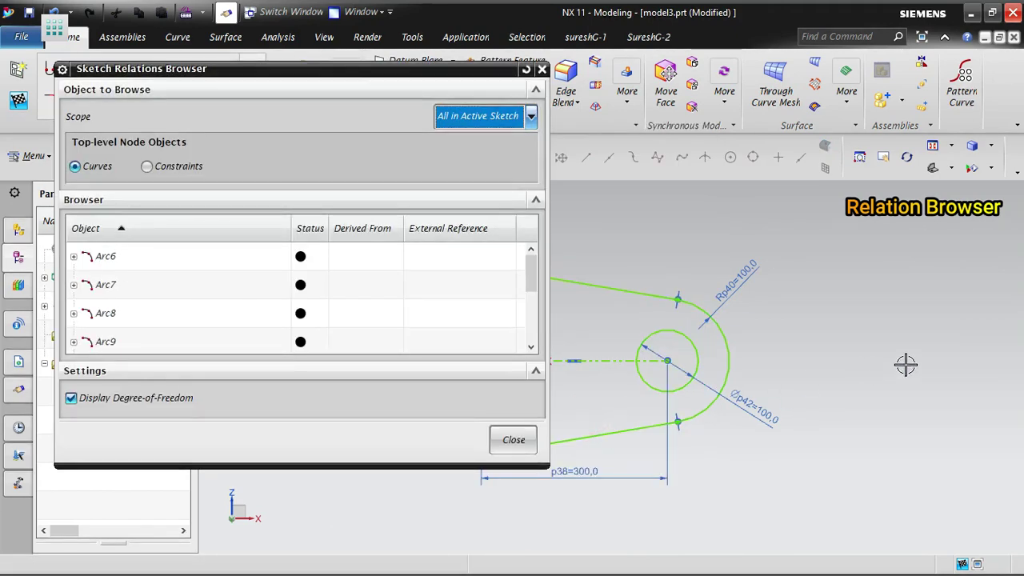
scroll(621, 409, "down", 2)
scroll(620, 409, "up", 1)
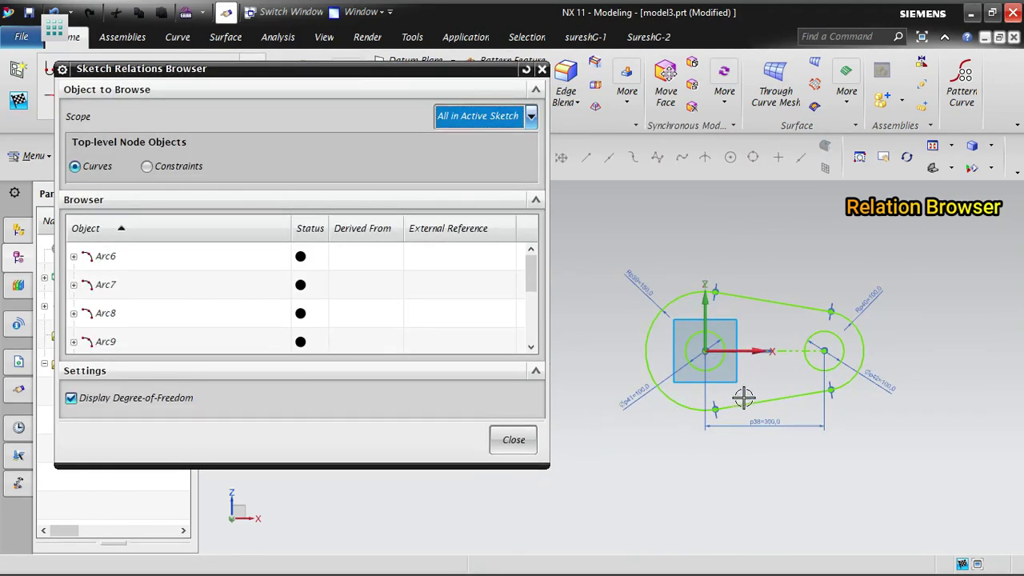
left_click(110, 259)
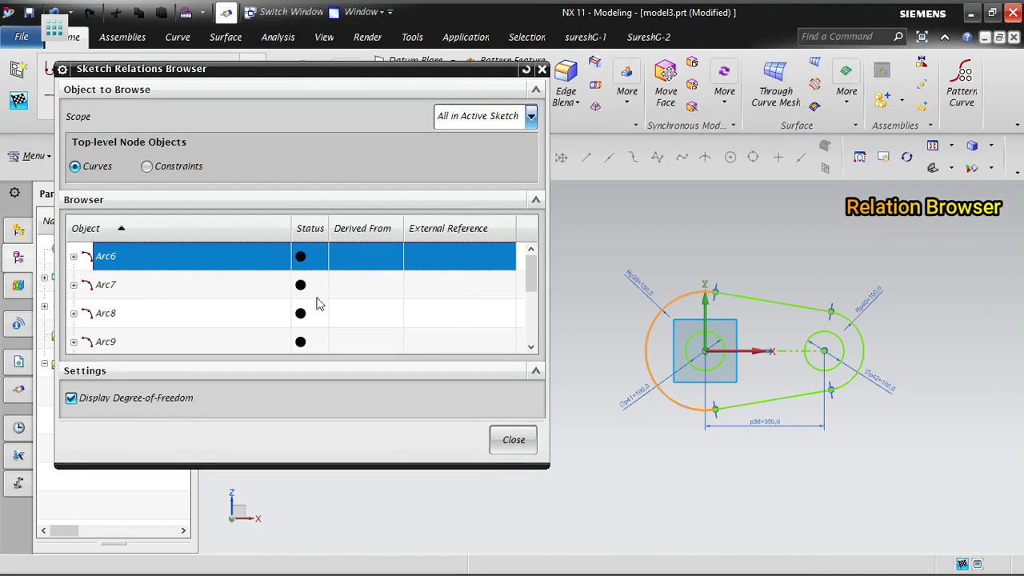
left_click(74, 257)
Expand Arc6's center coincident constraint, widen the Object column, and examine the related arc center and sketch origin
left_click(193, 285)
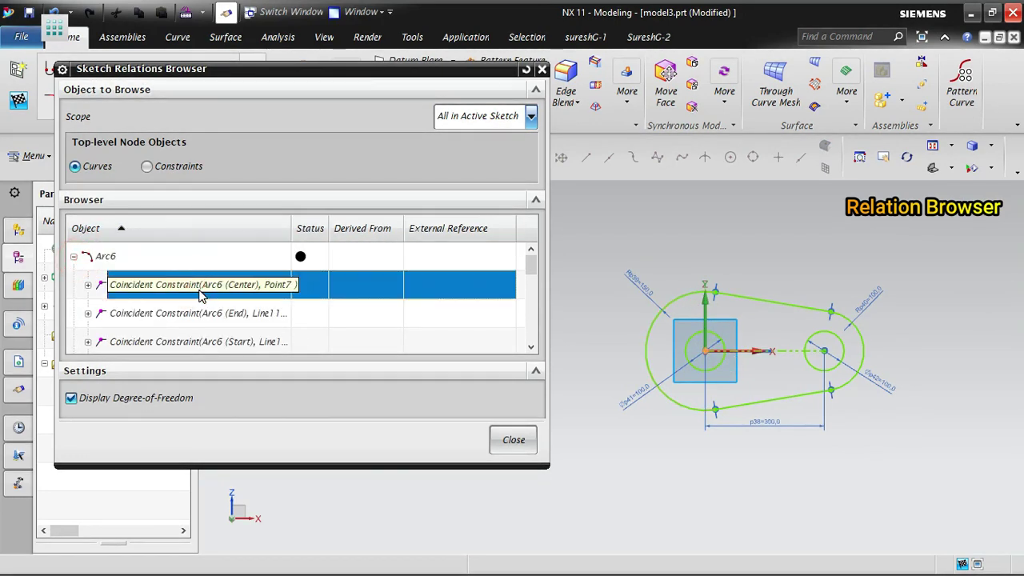
left_click(87, 286)
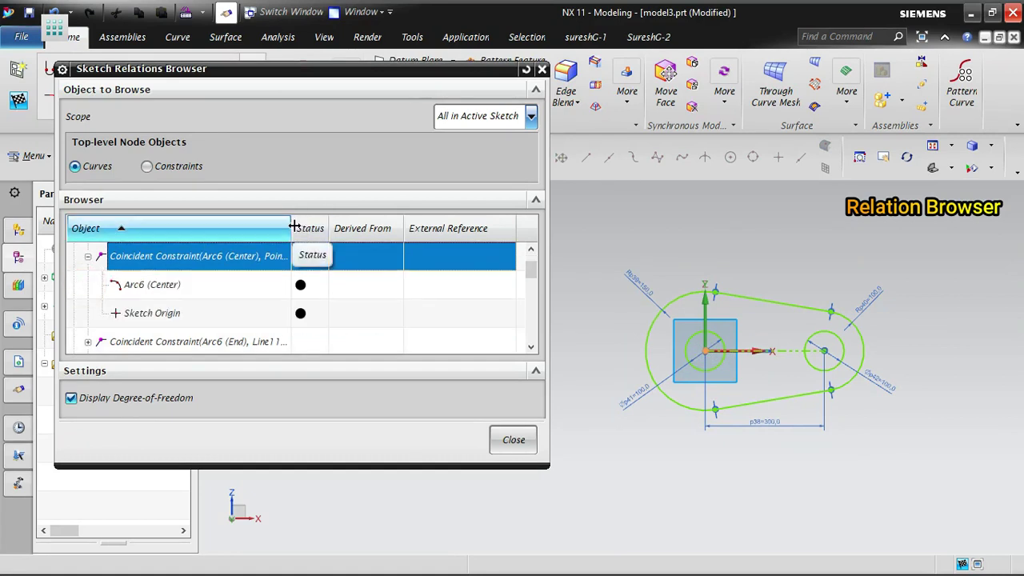
left_click_drag(293, 226, 383, 225)
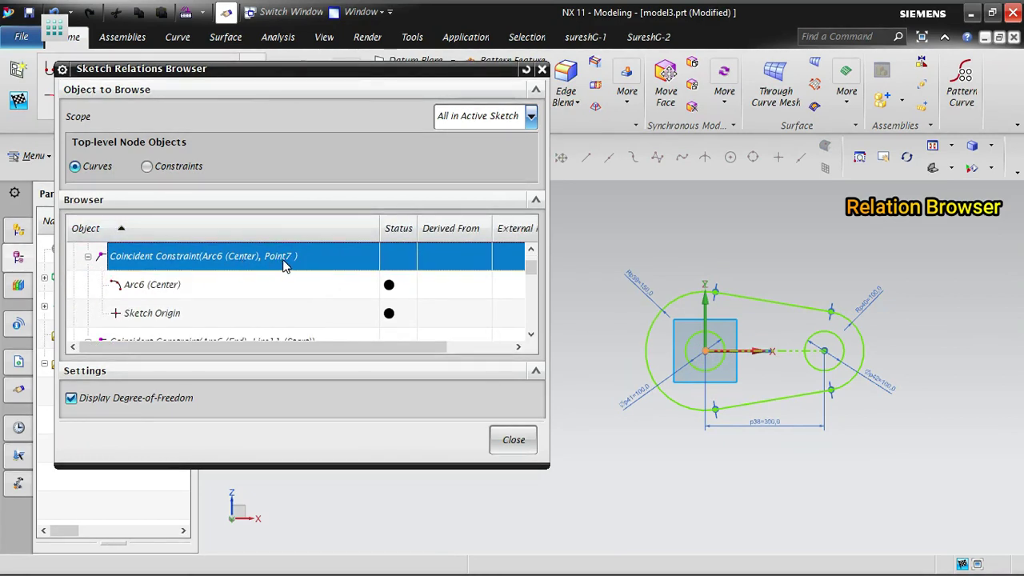
left_click(164, 288)
left_click(166, 315)
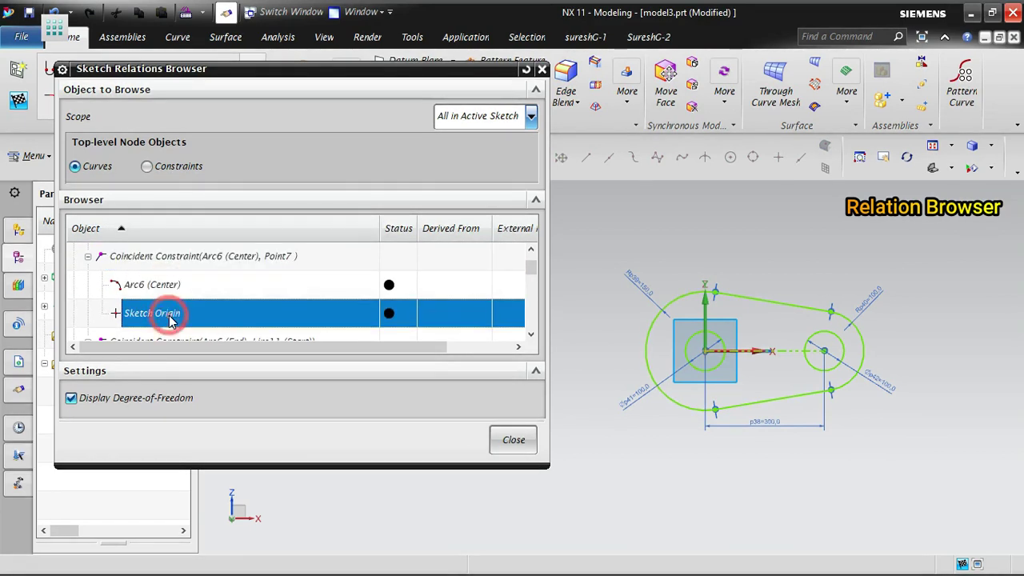
Examine Arc6's end and start coincident constraints with Line11 and Line10, and its radius dimension
scroll(160, 319, "down", 1)
left_click(179, 260)
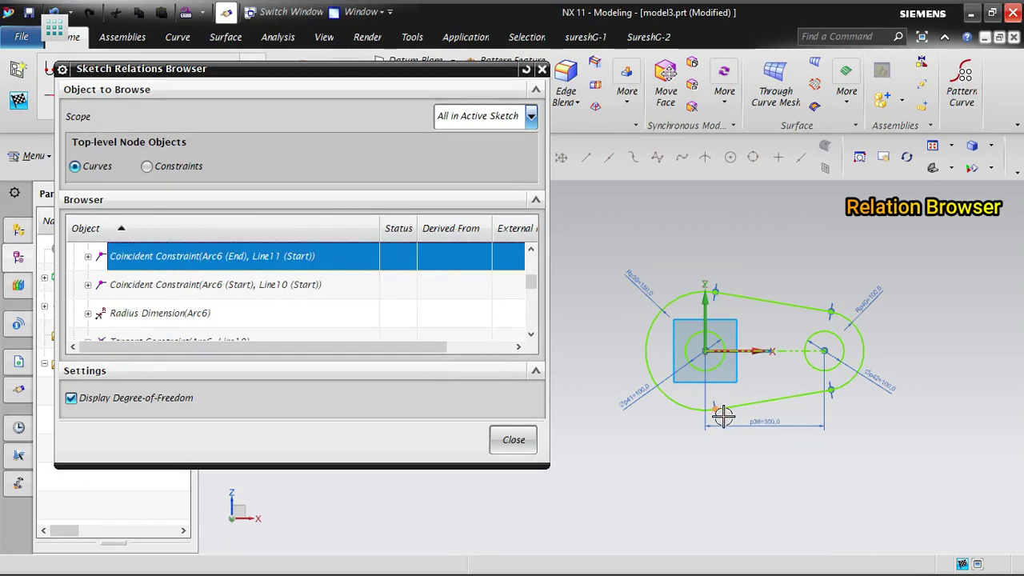
left_click(249, 292)
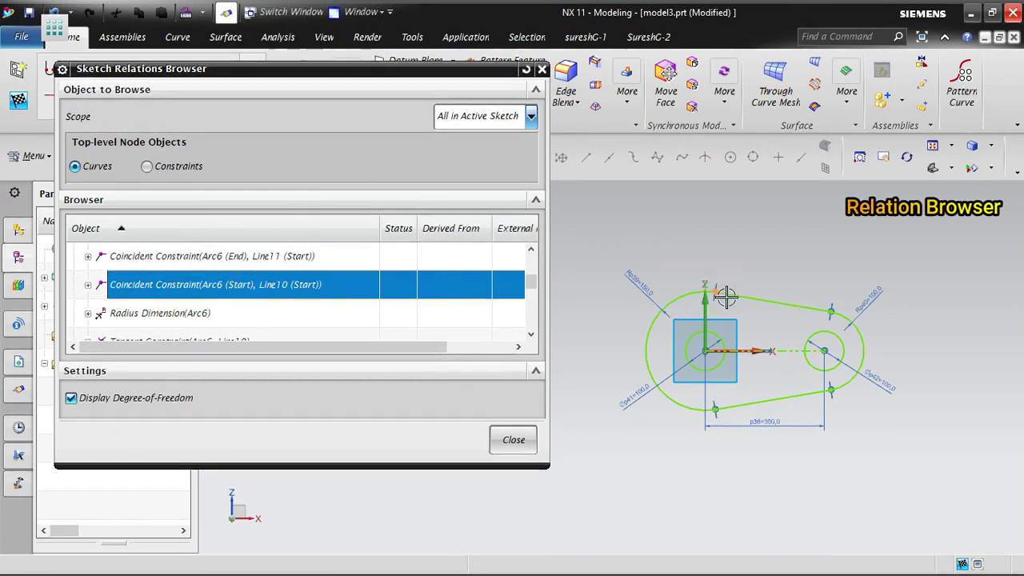
left_click(163, 319)
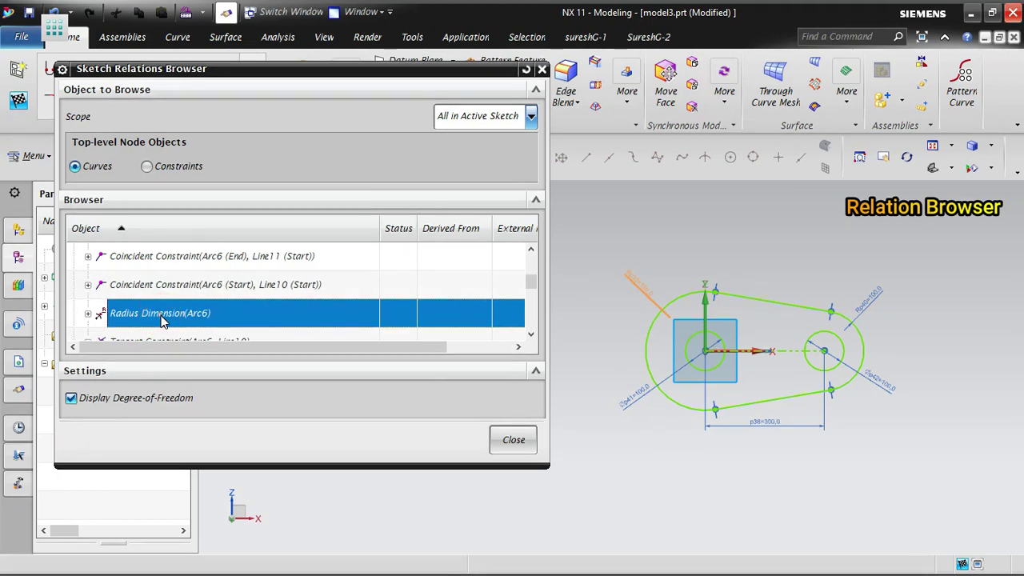
Expand the tangent constraint between Arc6 and Line11, examine both related curves, and collapse it again
scroll(177, 318, "down", 1)
left_click(186, 287)
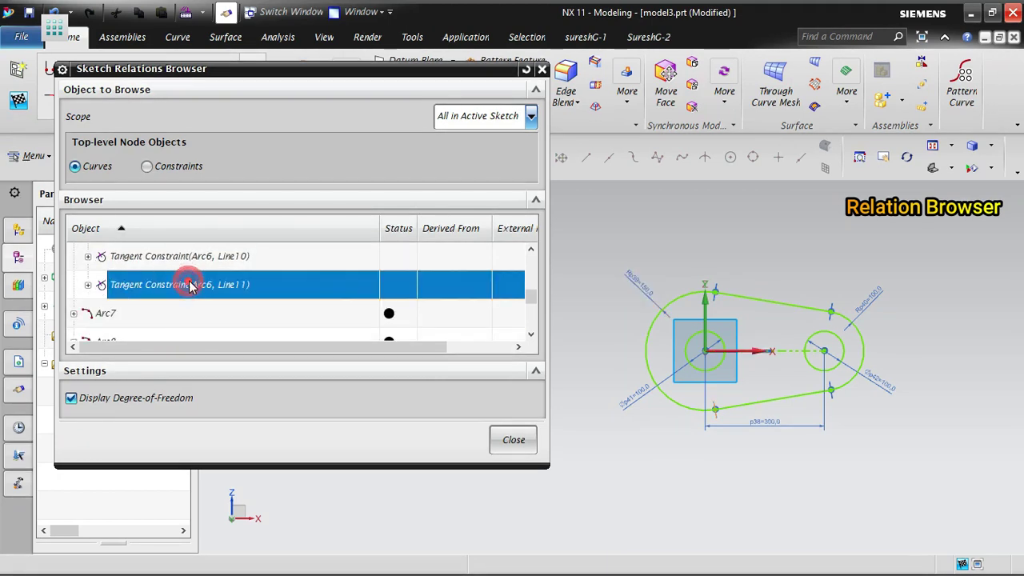
left_click(88, 285)
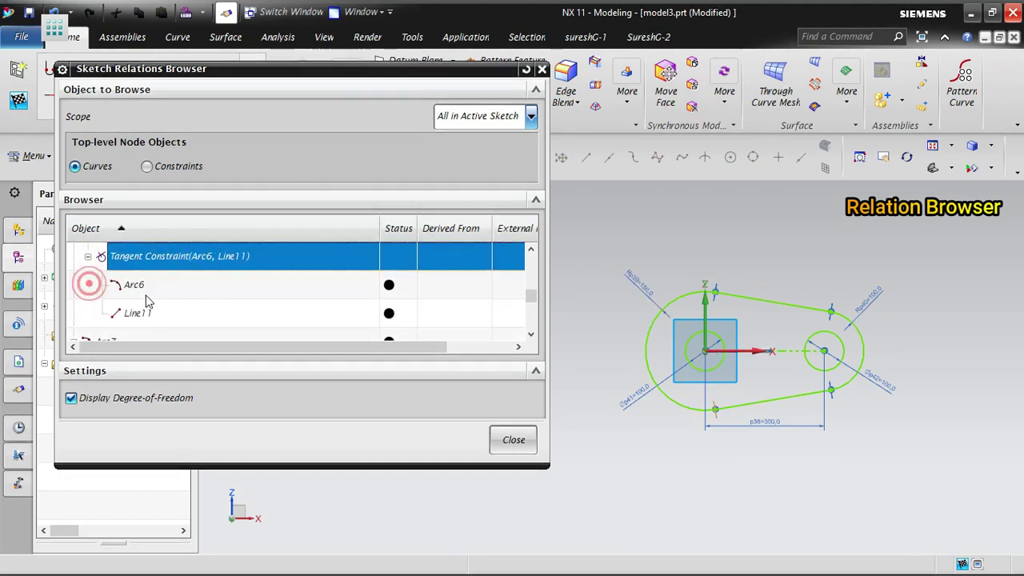
left_click(175, 287)
left_click(185, 314)
left_click(202, 292)
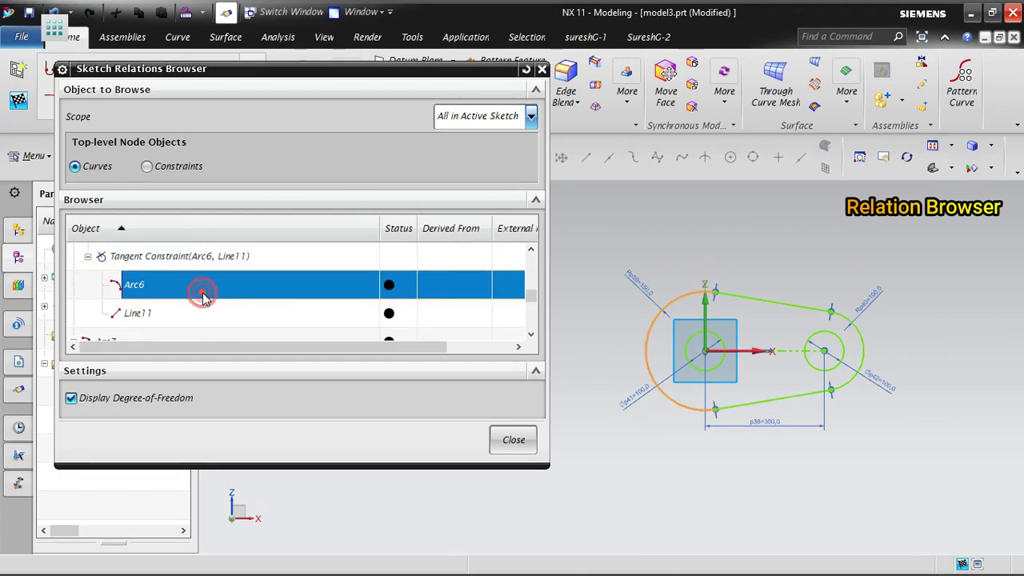
left_click(187, 313)
left_click(228, 258)
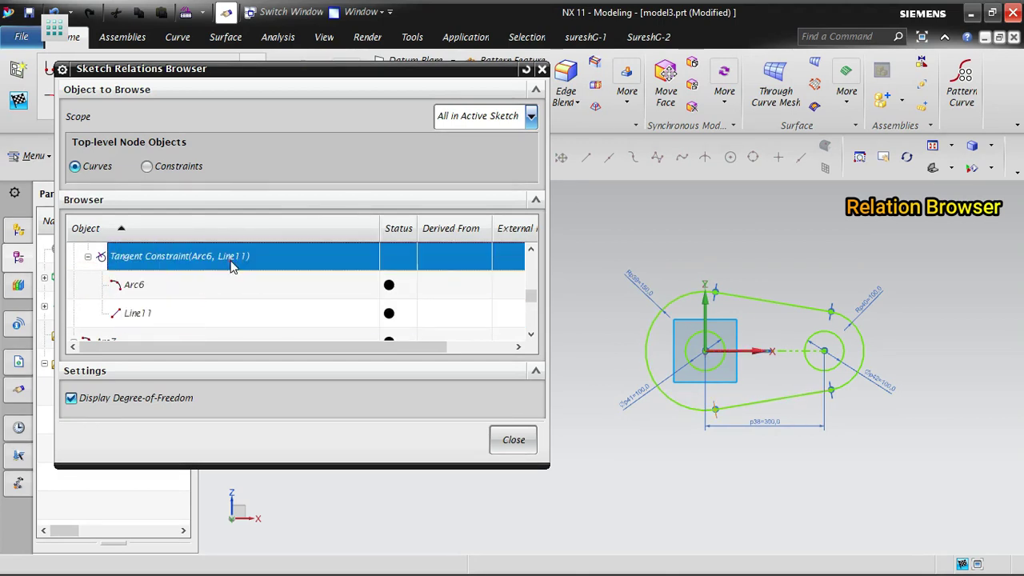
left_click(88, 255)
scroll(171, 300, "up", 1)
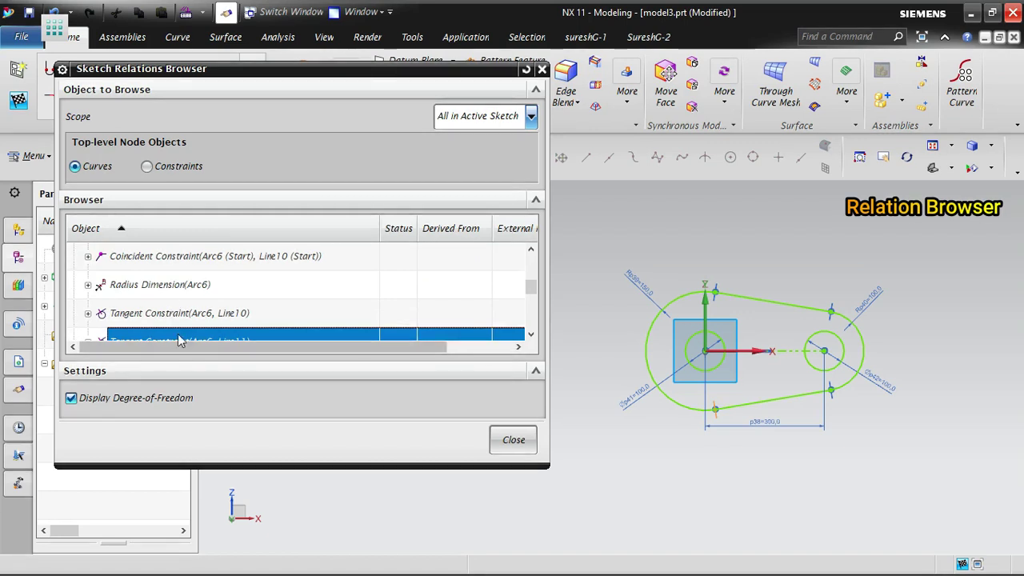
Expand Arc7 and examine its center coincident constraint with Line9 and its end coincident constraint with Line10
scroll(191, 300, "down", 1)
left_click(139, 289)
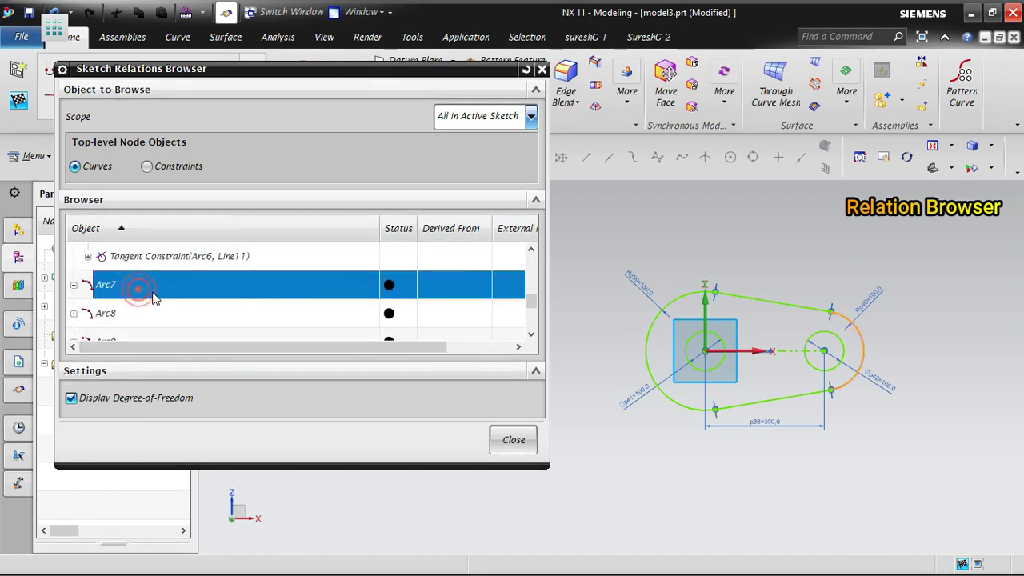
left_click(75, 285)
left_click(179, 296)
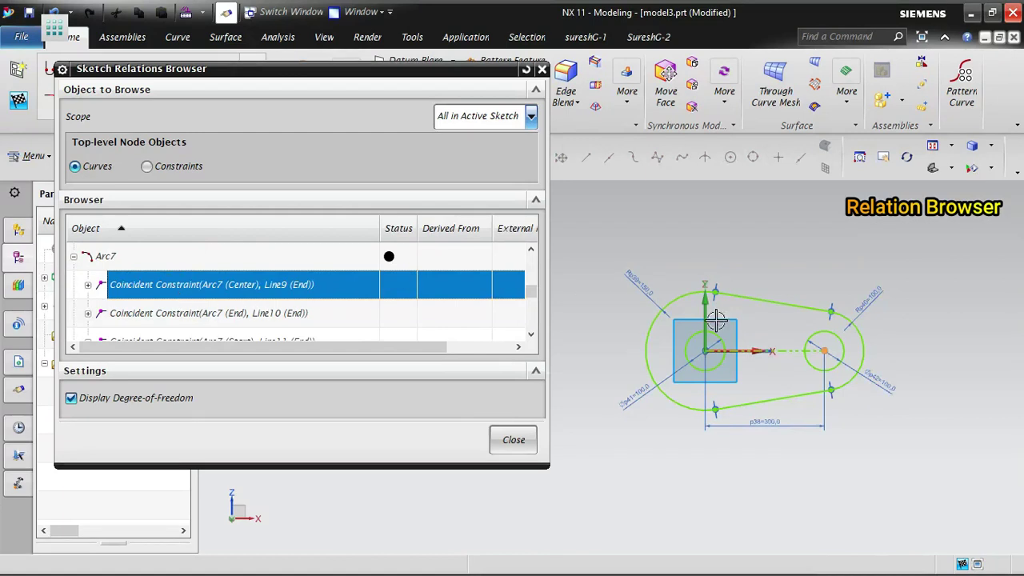
left_click(194, 319)
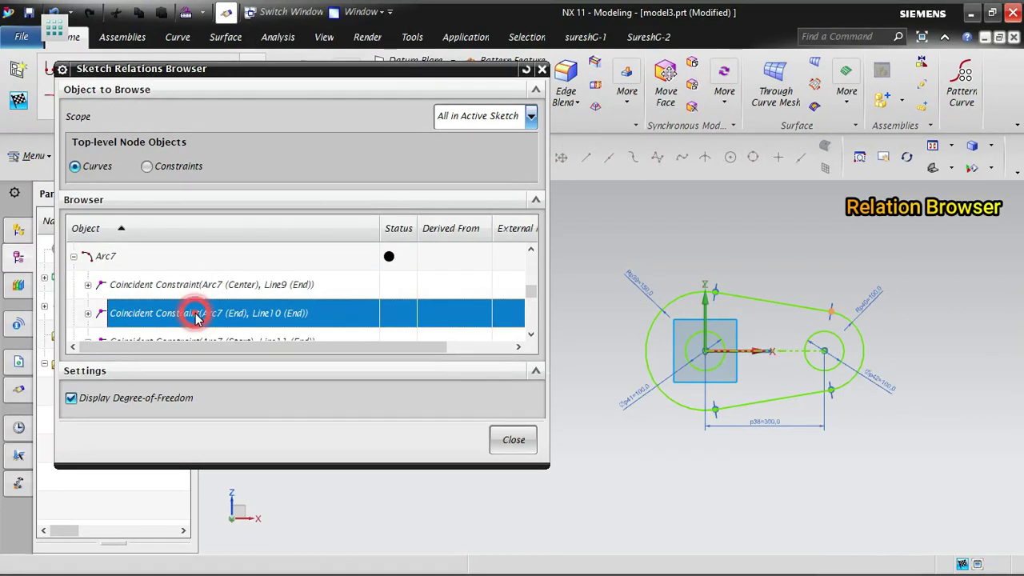
Enlarge the Relations Browser, examine Arc7's start coincident constraint, radius dimension and both tangent constraints, and close the browser
scroll(196, 318, "down", 1)
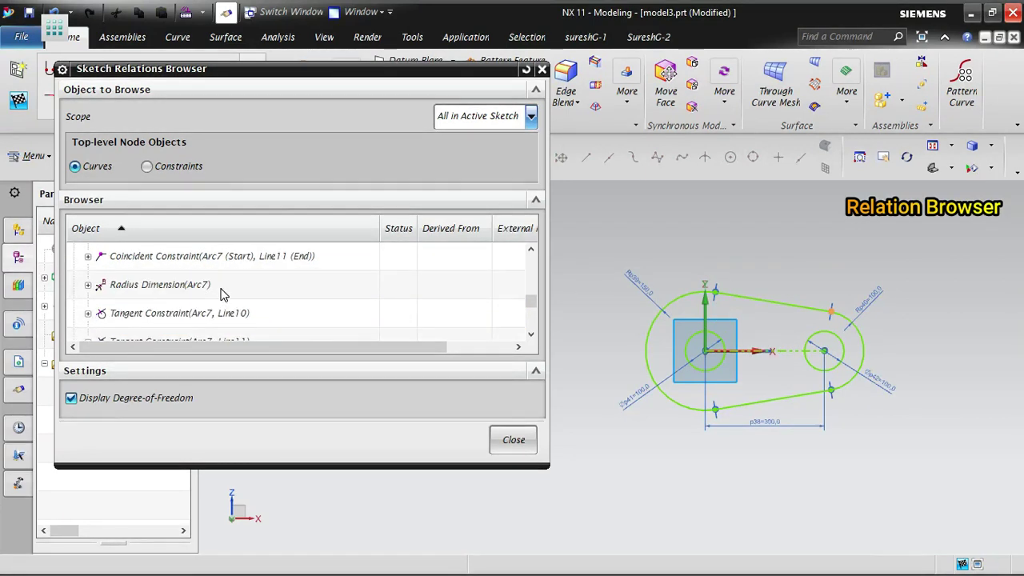
scroll(222, 295, "up", 1)
left_click_drag(292, 468, 299, 570)
left_click(152, 349)
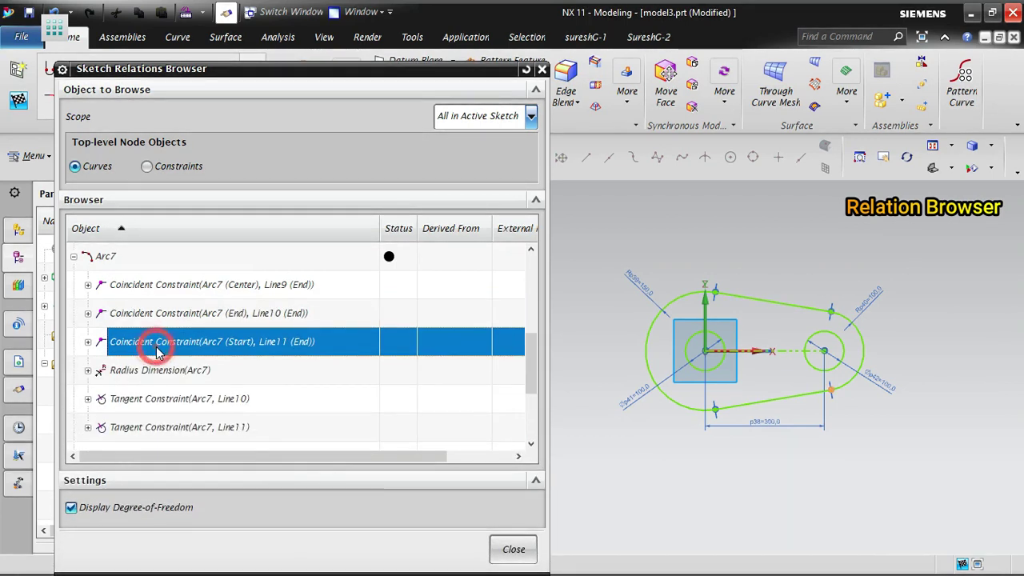
left_click(177, 380)
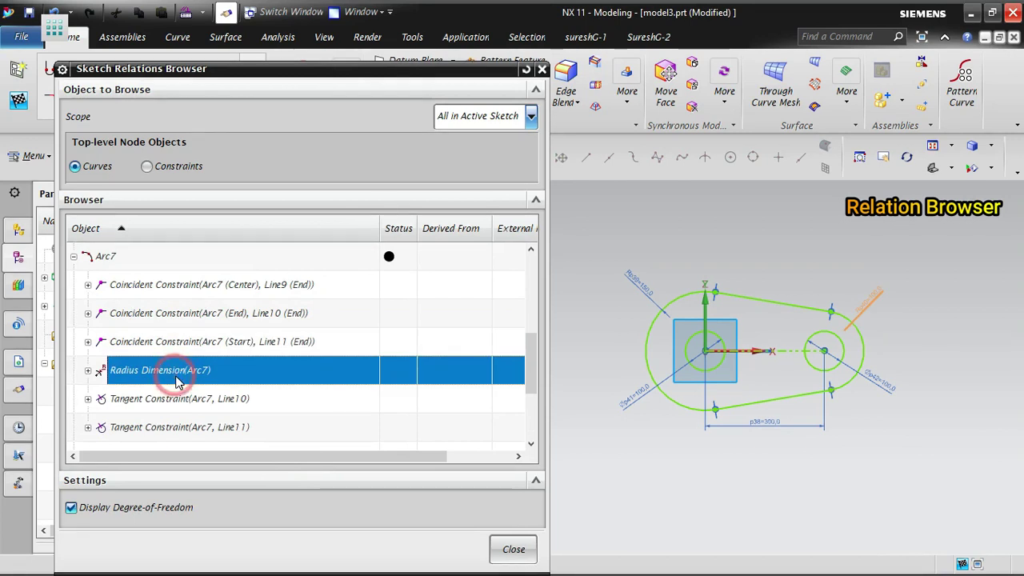
left_click(175, 399)
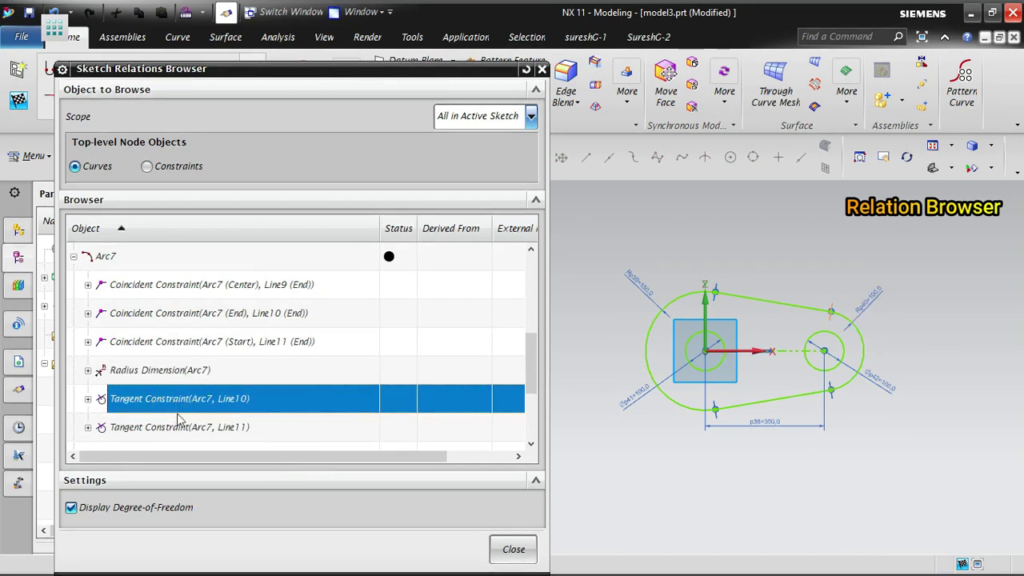
left_click(181, 427)
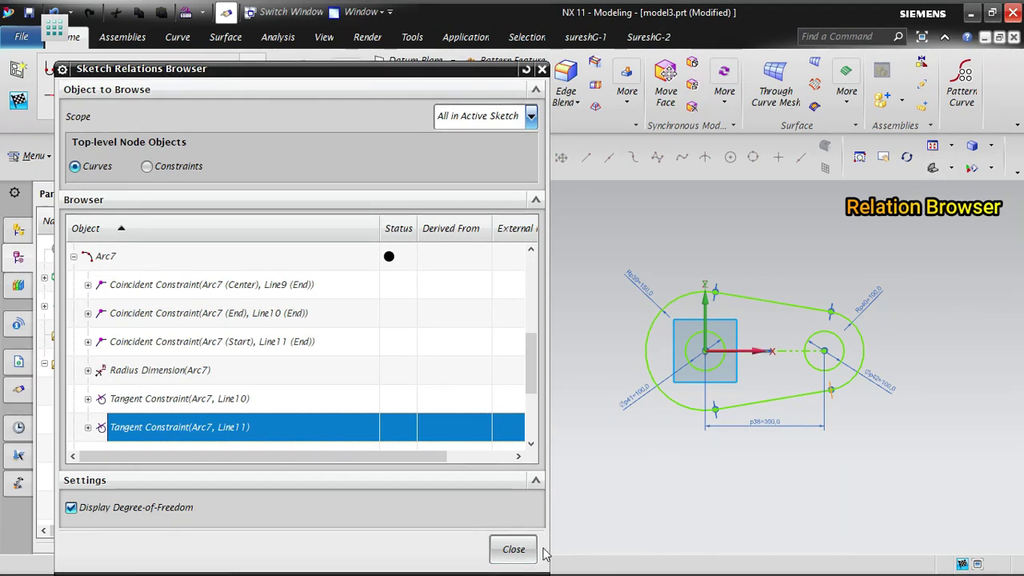
left_click(513, 549)
Sketch a horizontal line in the empty area beside the profile and a vertical line about 225 long downward from its far endpoint
scroll(860, 280, "up", 5)
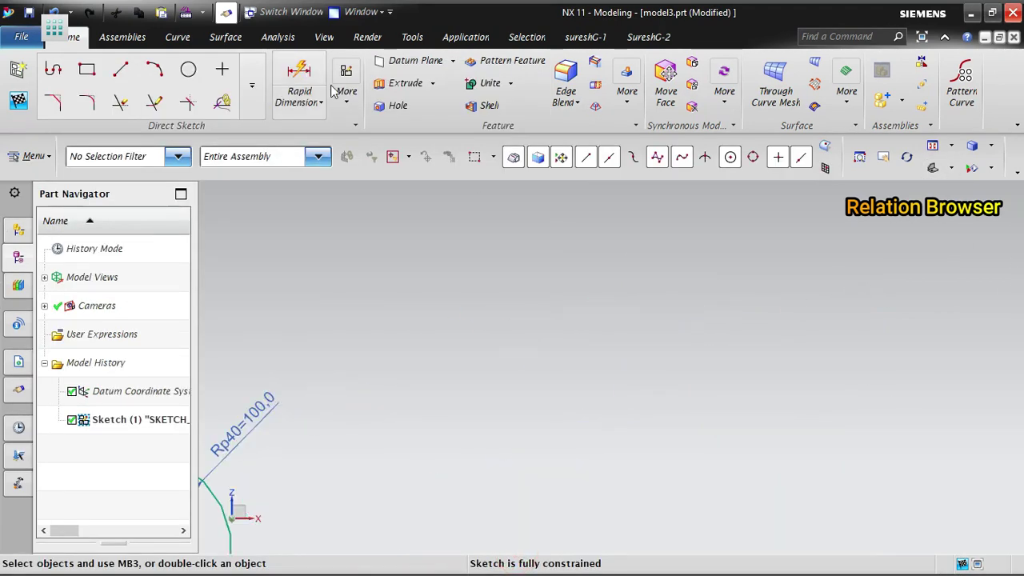
left_click(119, 72)
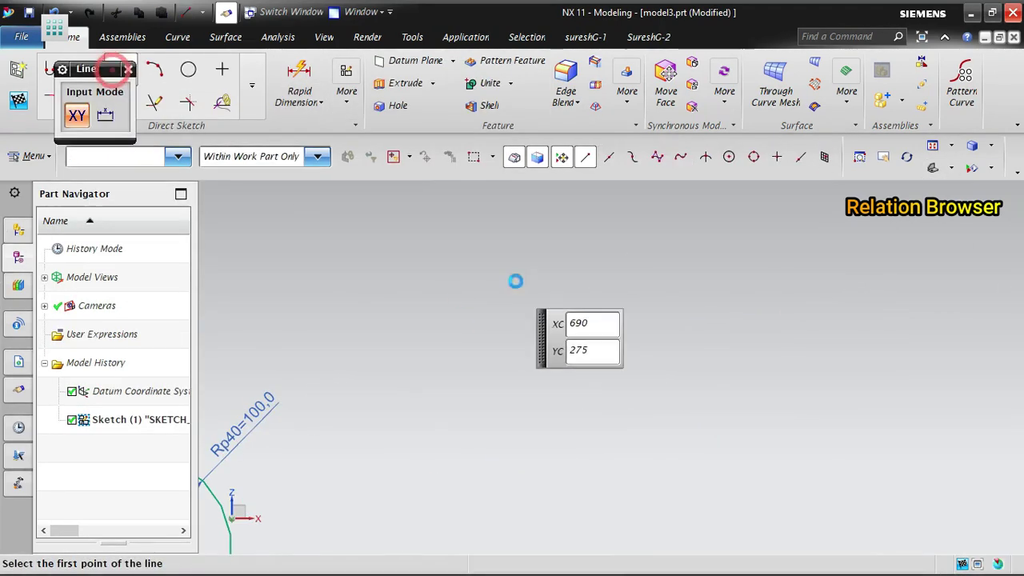
left_click(483, 263)
left_click(813, 264)
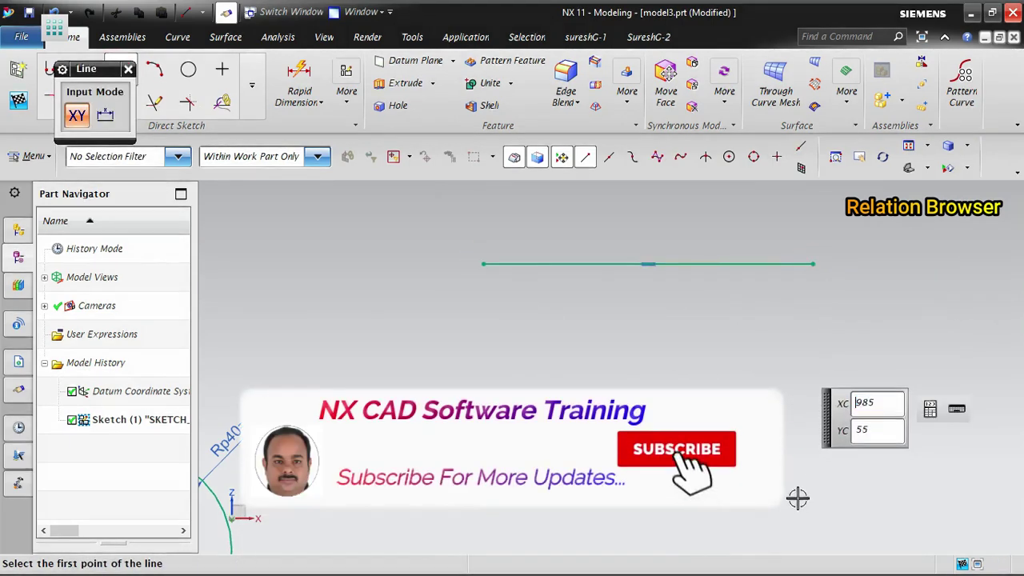
left_click(813, 264)
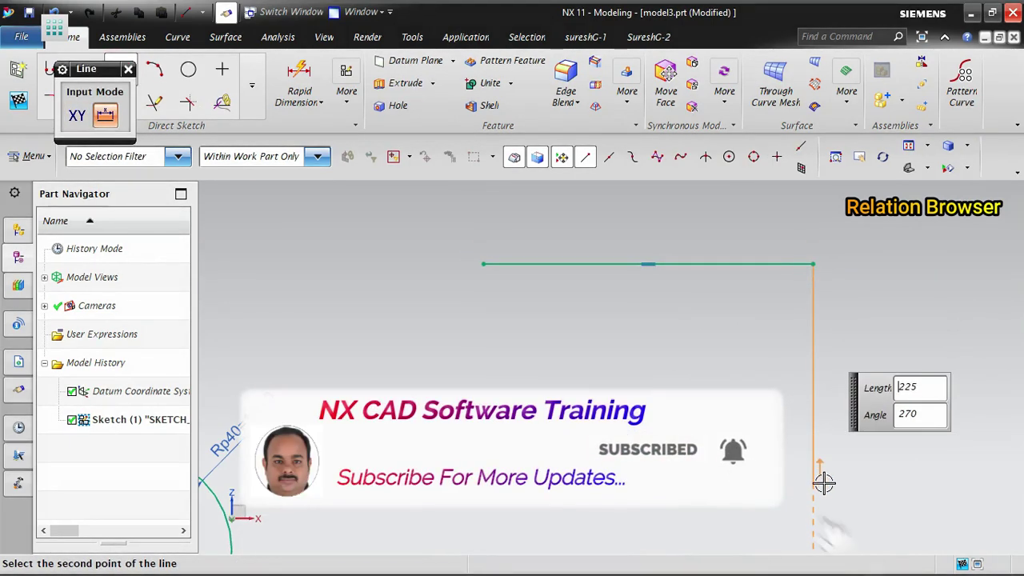
left_click(823, 482)
key("Escape")
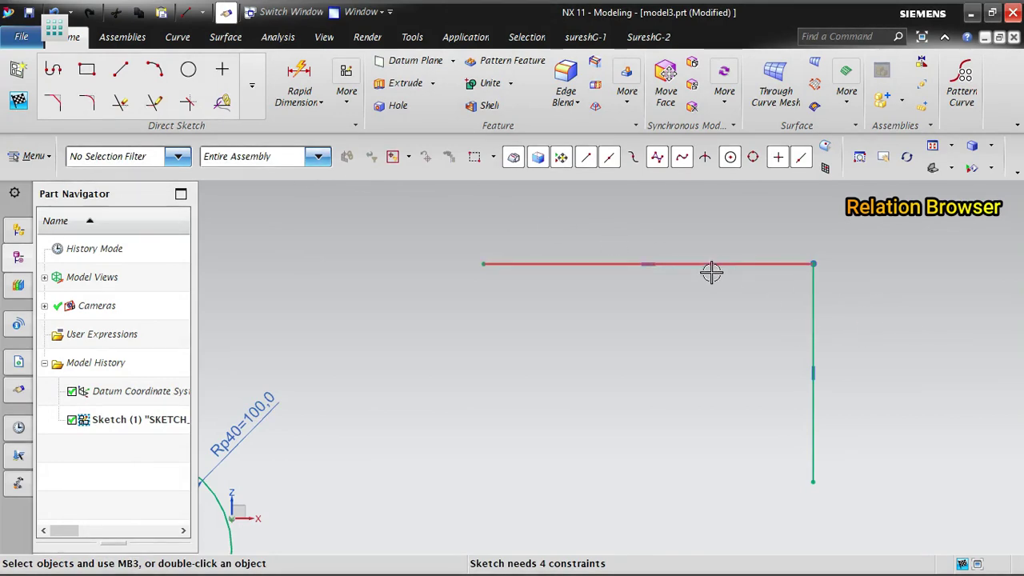
Apply a Perpendicular geometric constraint between the new horizontal and vertical lines and finish constraining
left_click(347, 100)
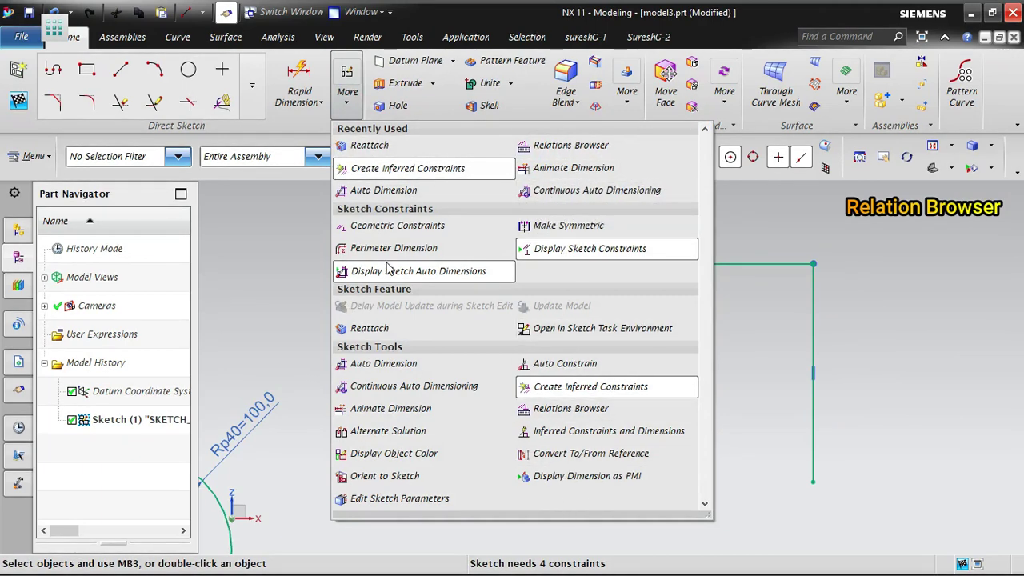
left_click(416, 226)
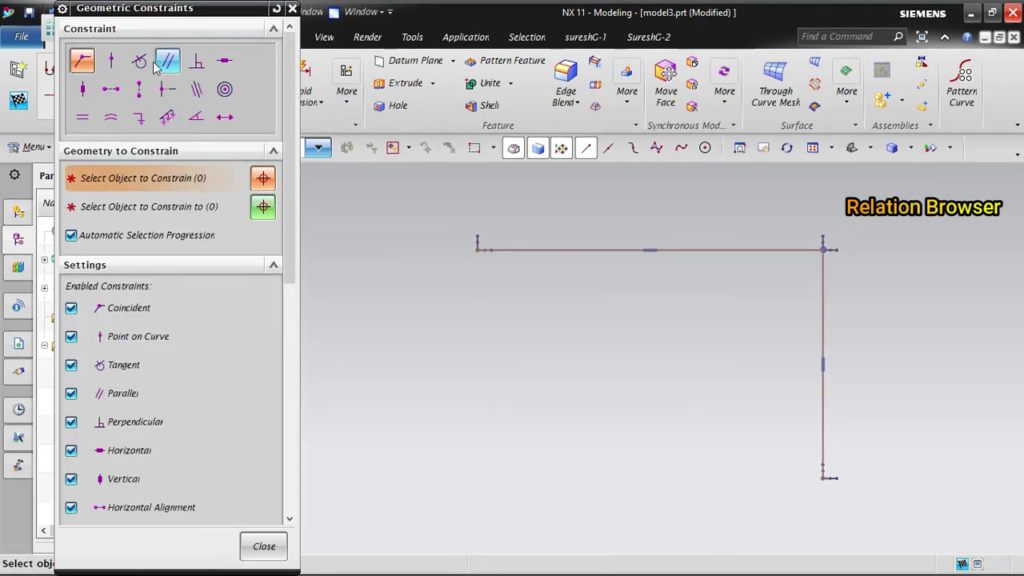
left_click(196, 62)
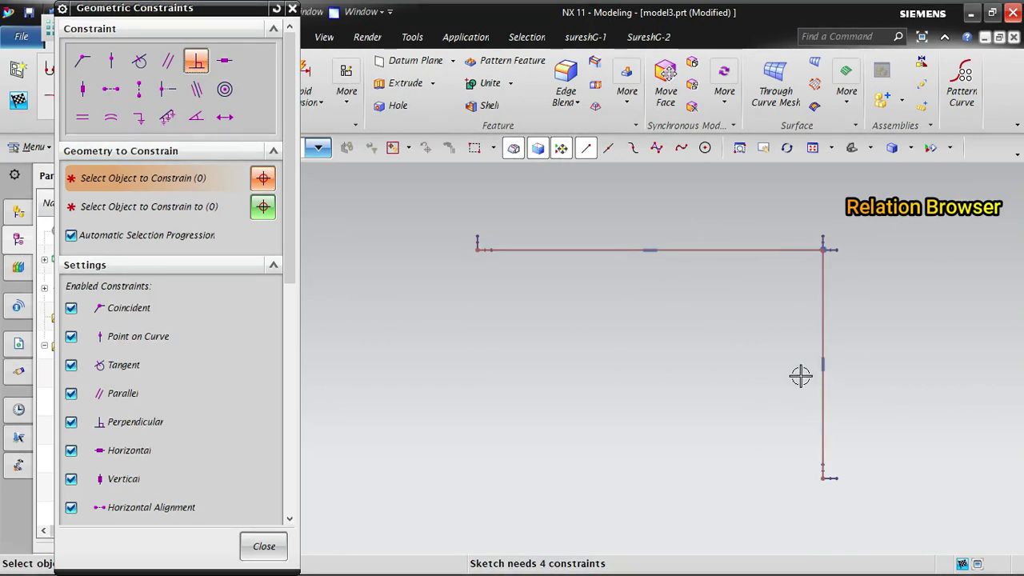
scroll(807, 254, "up", 3)
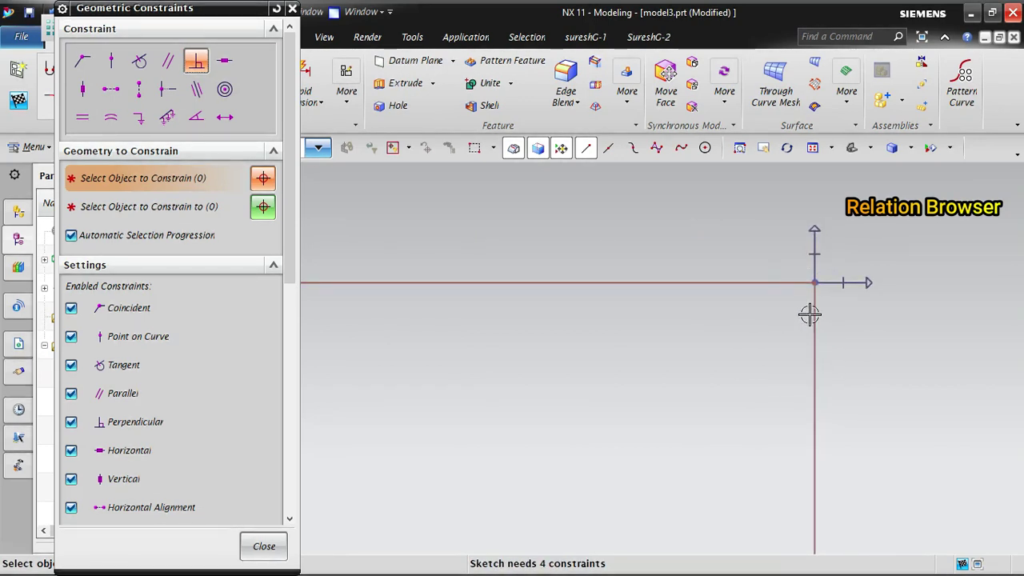
scroll(785, 272, "down", 5)
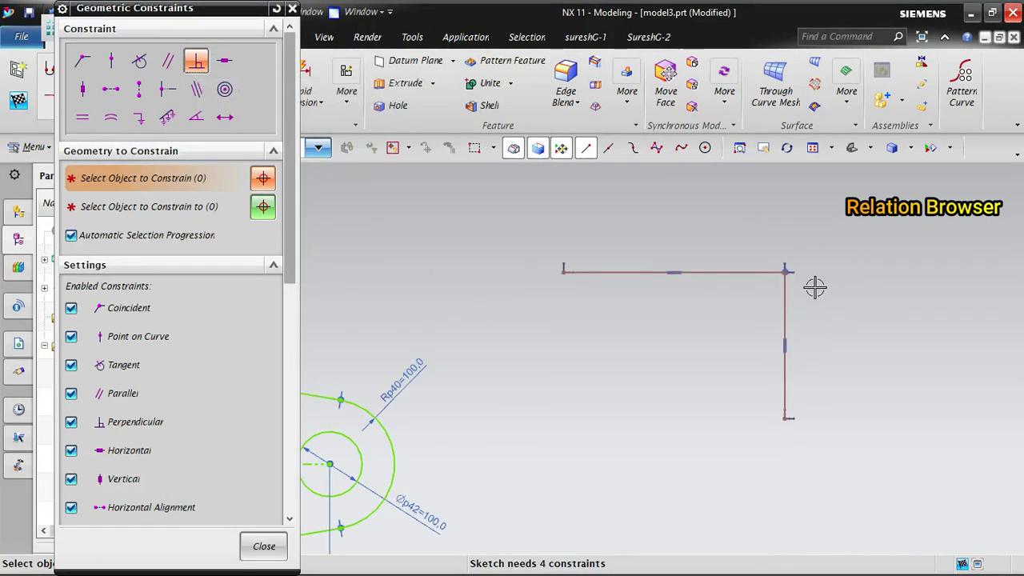
left_click(757, 273)
left_click(786, 298)
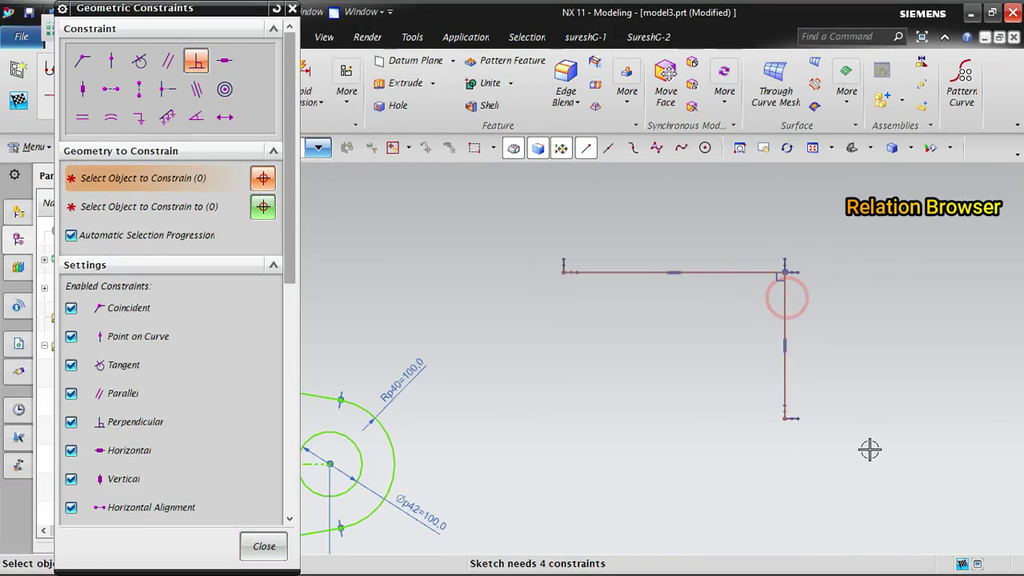
left_click(283, 554)
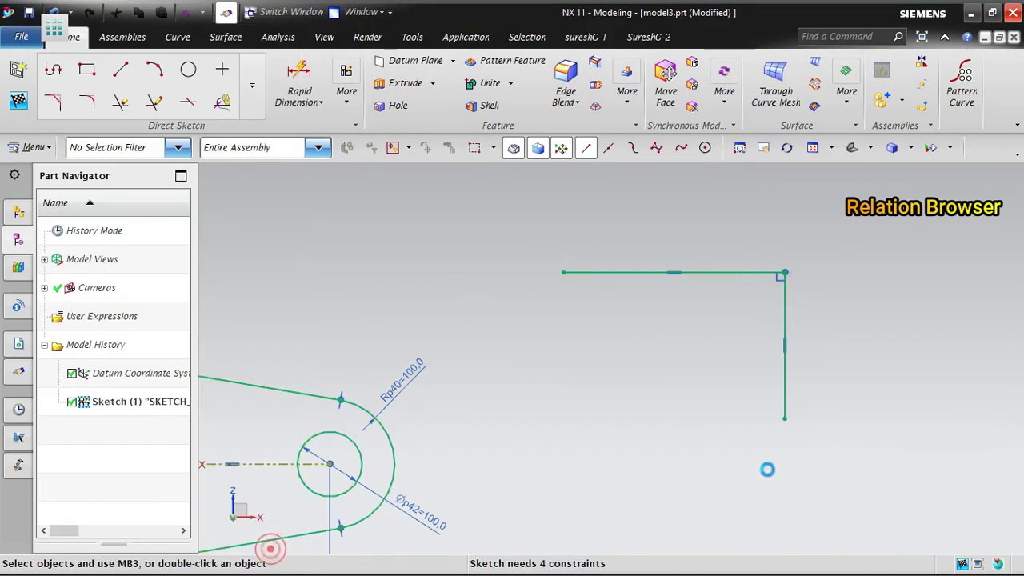
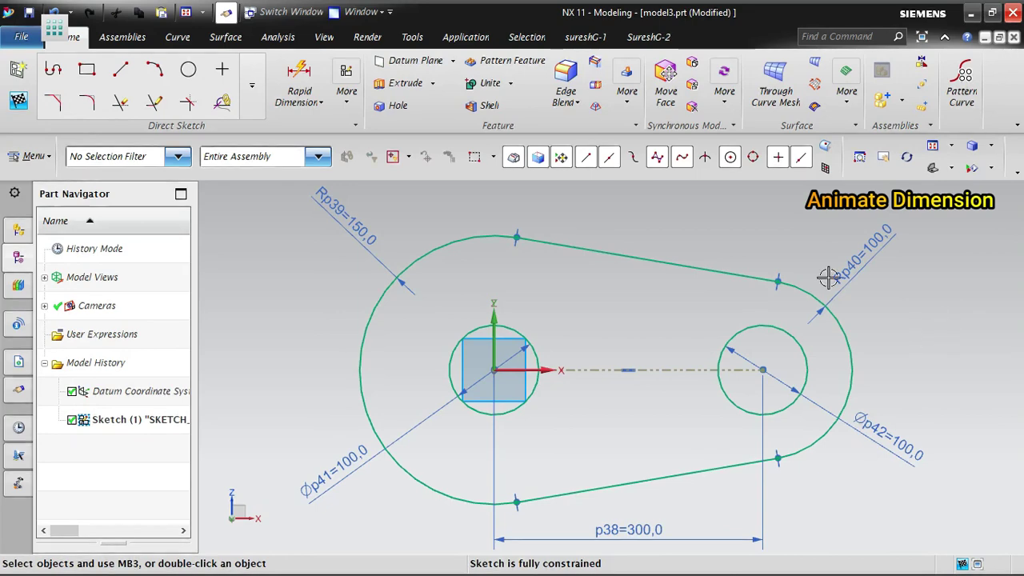
Start Animate Dimension on the center distance p38 and set its lower limit to 250 and upper limit to 350
left_click(347, 103)
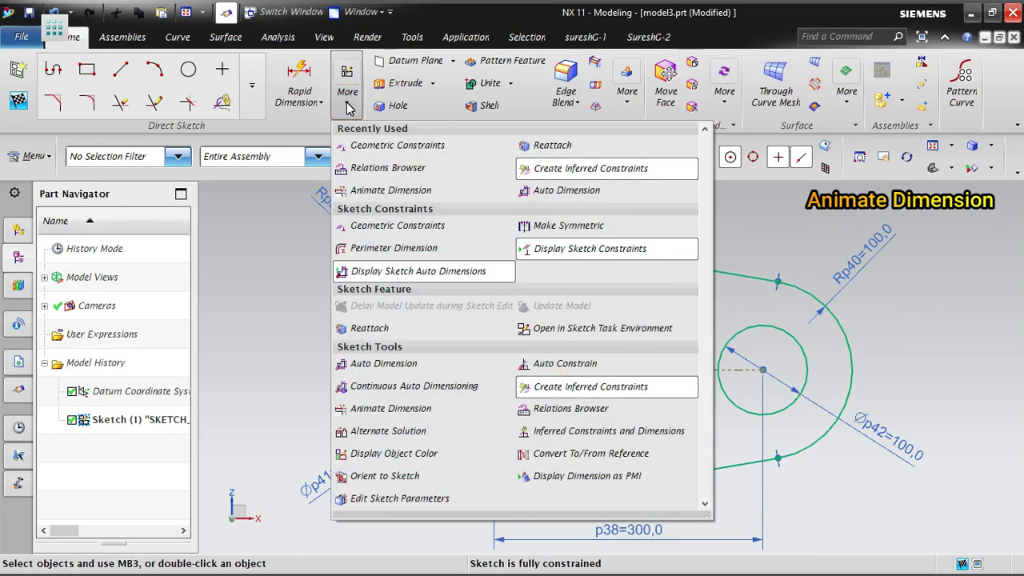
left_click(424, 411)
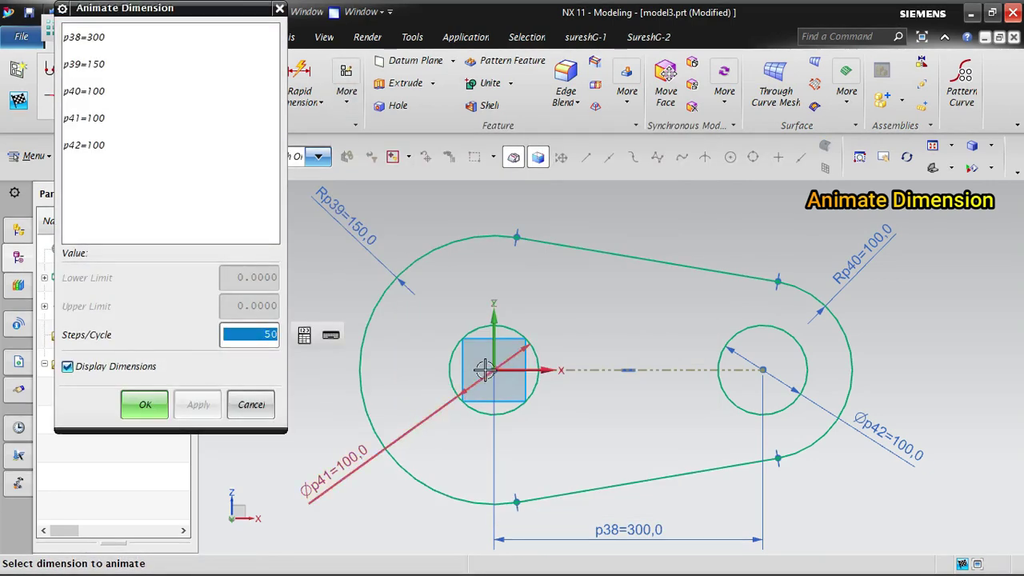
scroll(651, 398, "down", 2)
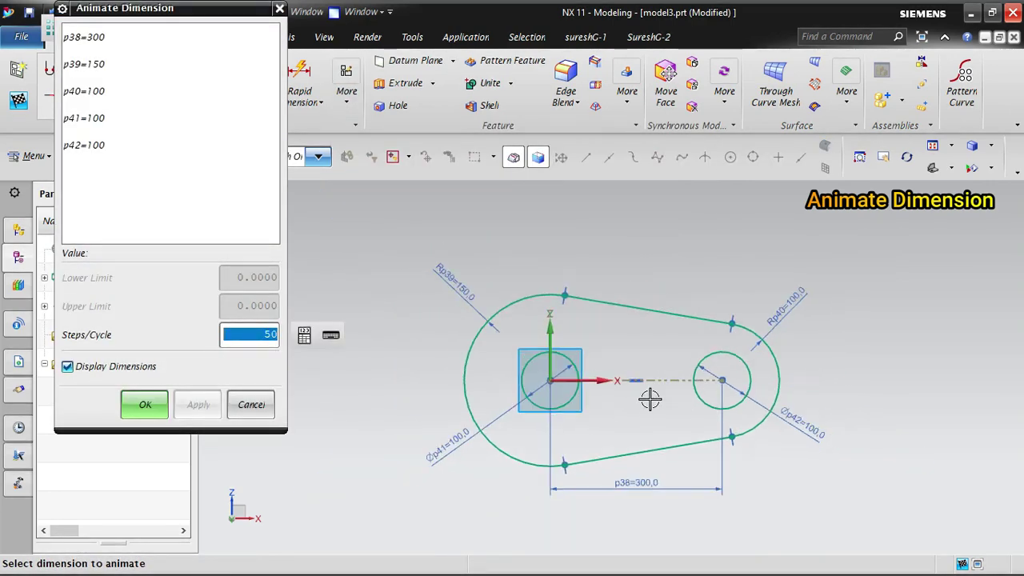
left_click(647, 485)
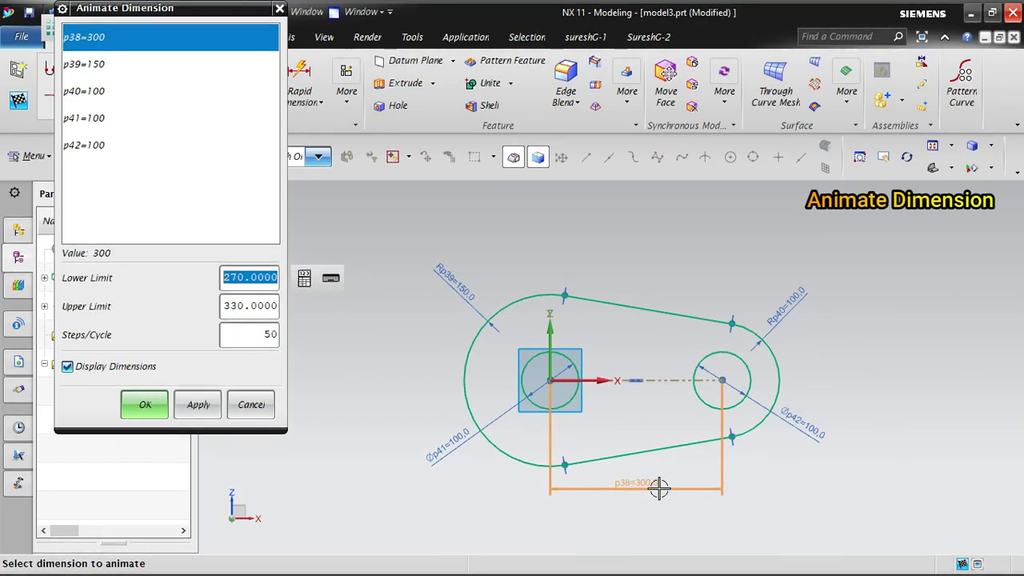
scroll(661, 486, "up", 4)
scroll(720, 478, "down", 4)
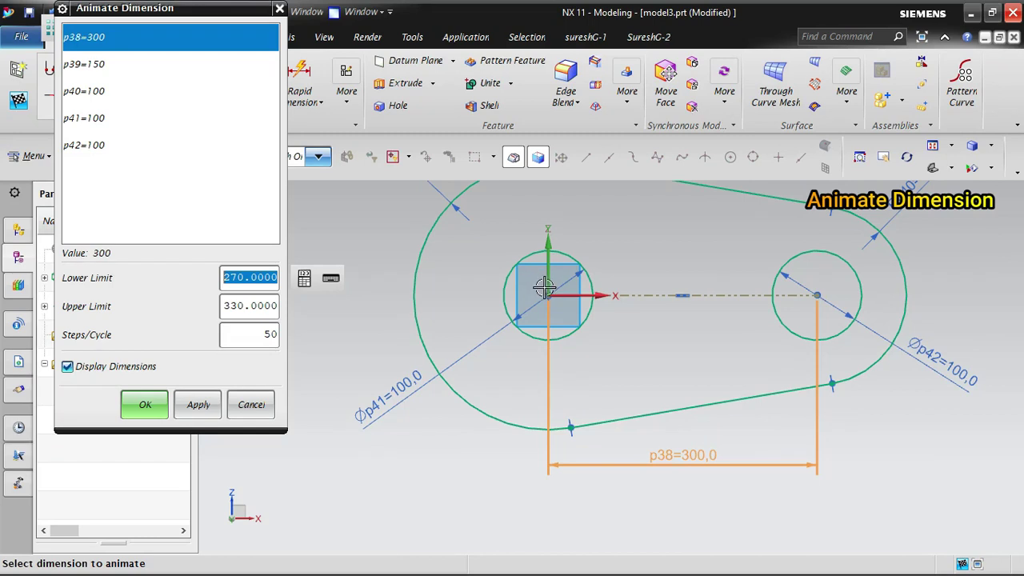
left_click(239, 276)
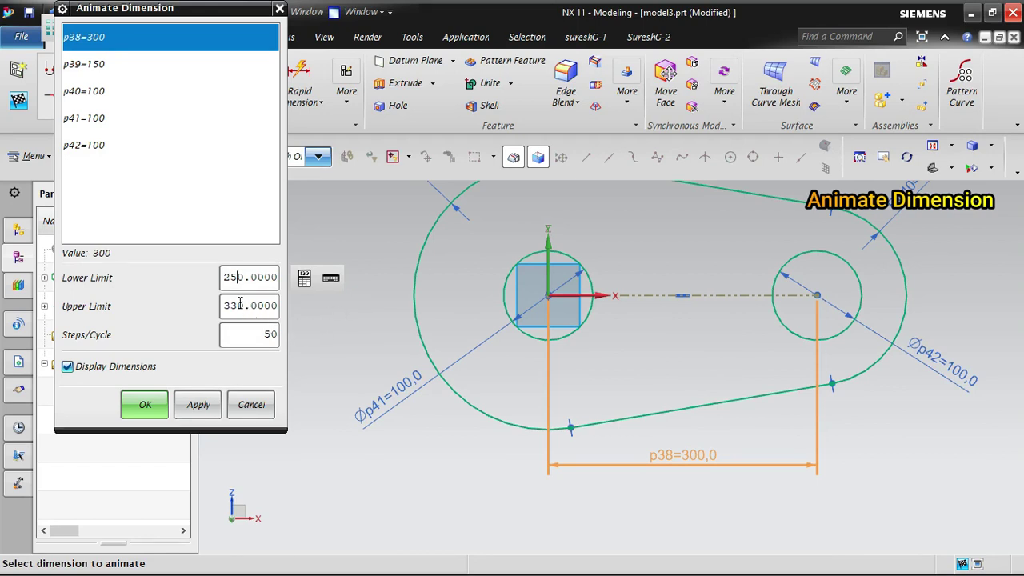
left_click_drag(236, 304, 229, 303)
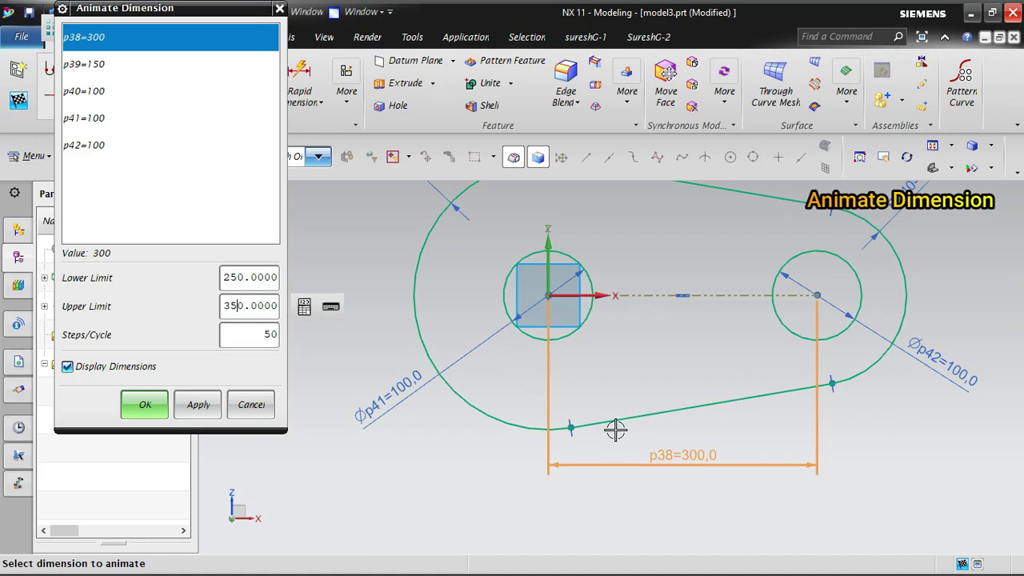
scroll(614, 430, "down", 2)
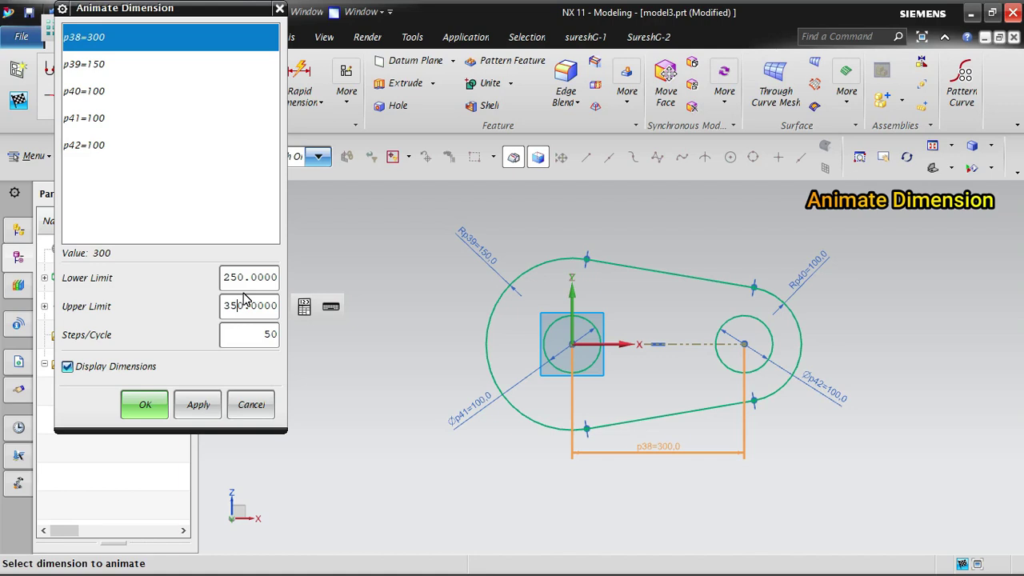
Run the p38 dimension animation twice, stopping it each time, and leave Animate Dimension
left_click(212, 398)
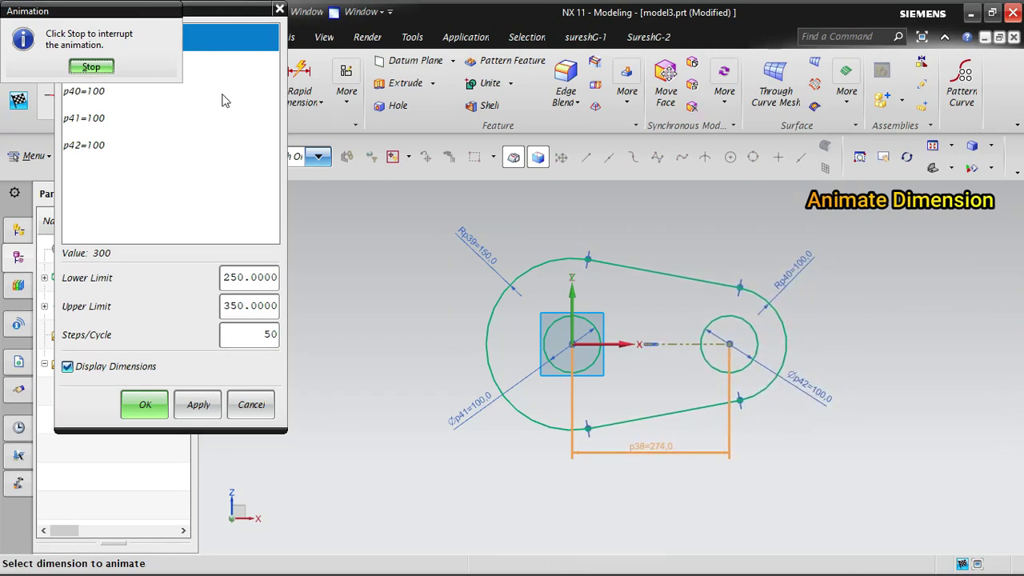
left_click(91, 67)
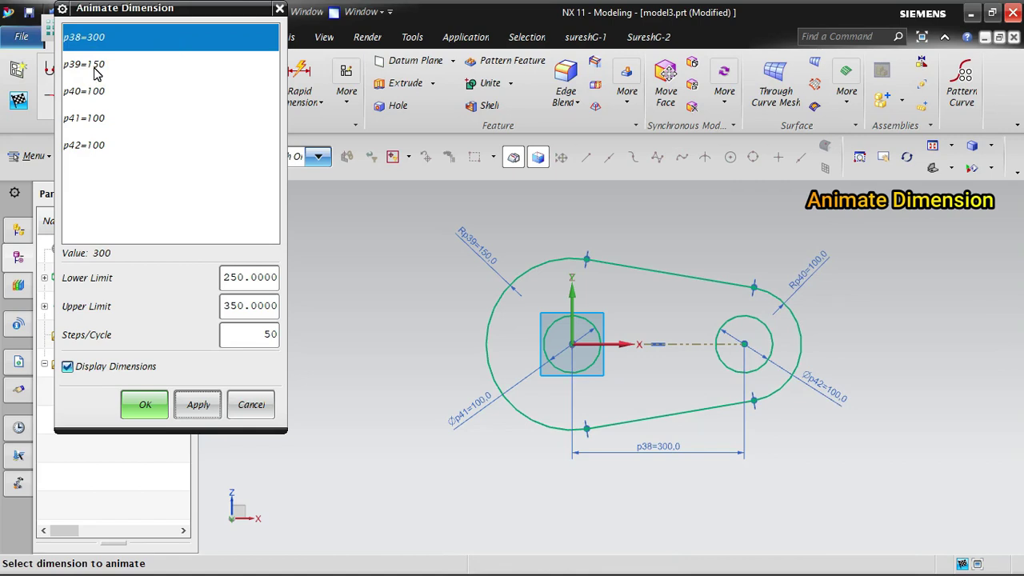
left_click(145, 412)
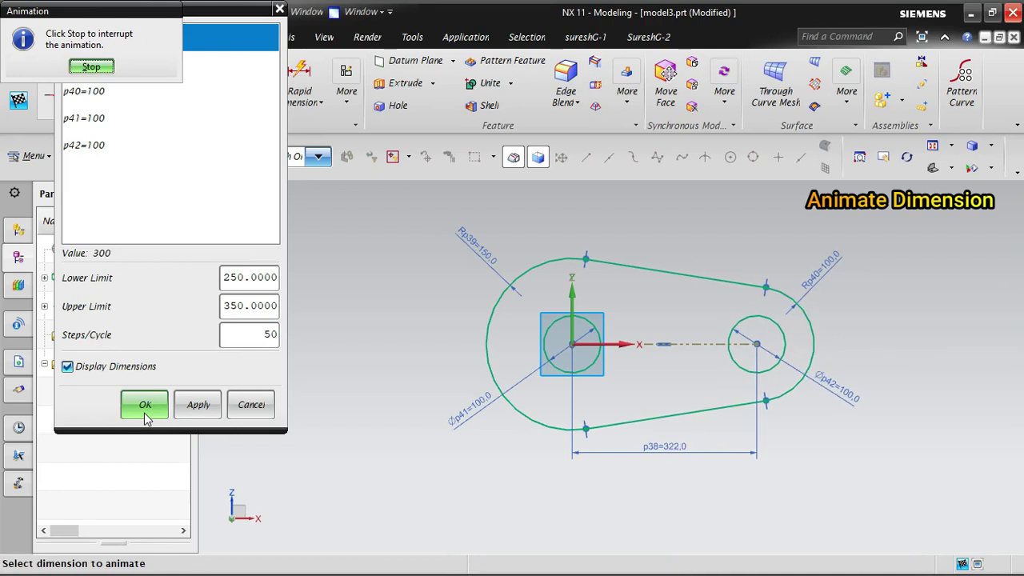
left_click(92, 68)
left_click(250, 404)
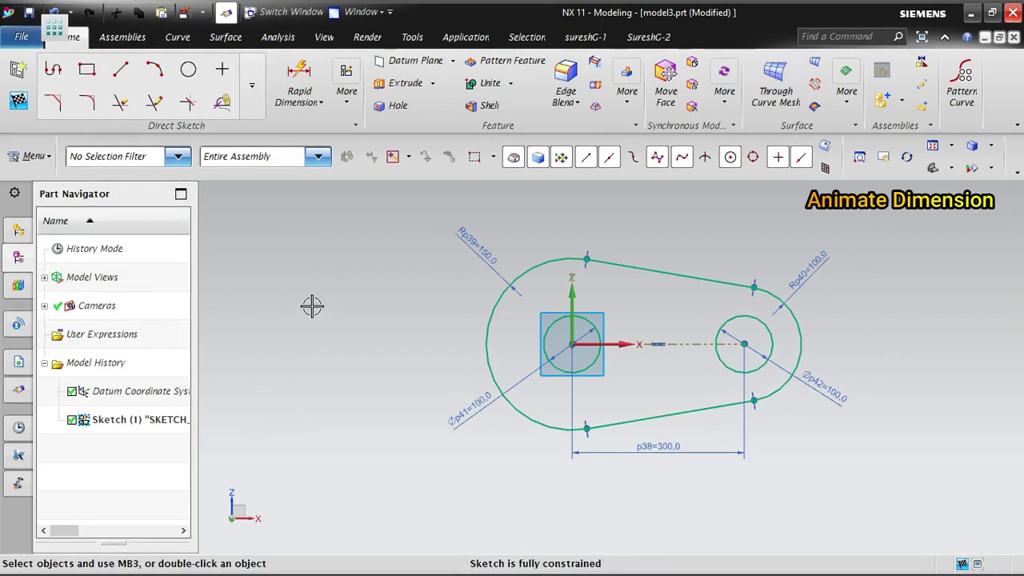